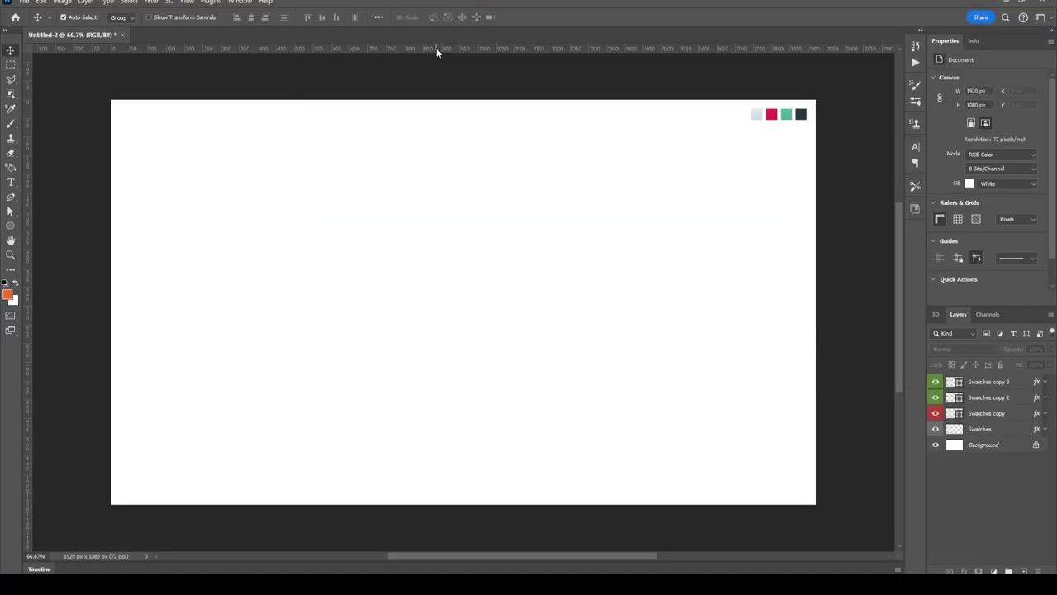
- Add a horizontal and a vertical ruler guide crossing at the canvas centre
mouse_move(436, 47)
left_mouse_down()
mouse_move(518, 246)
mouse_move(522, 289)
left_mouse_up()
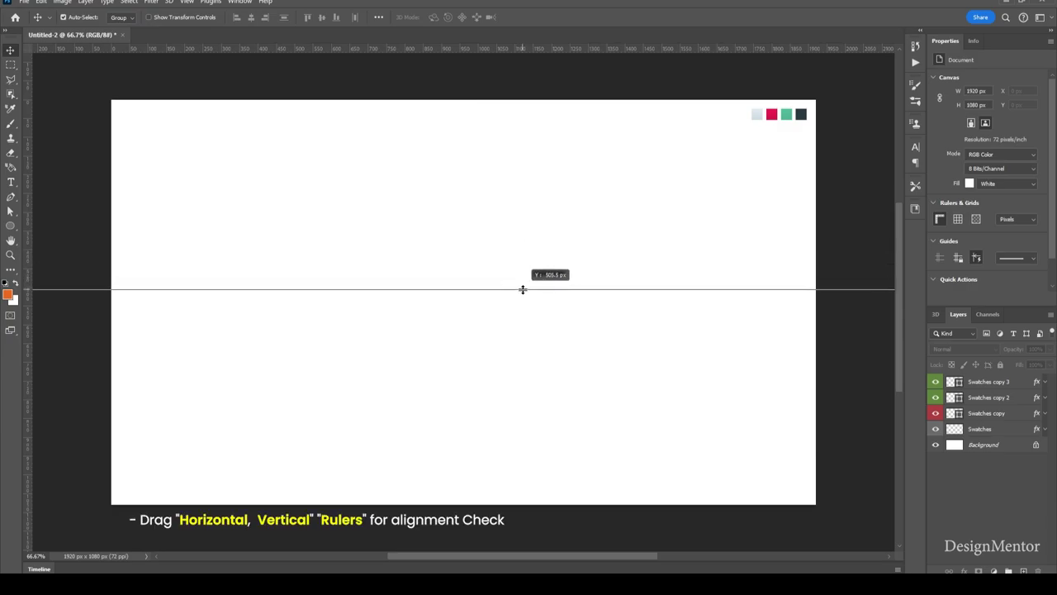
mouse_move(522, 289)
left_mouse_down()
mouse_move(524, 313)
mouse_move(524, 302)
left_mouse_up()
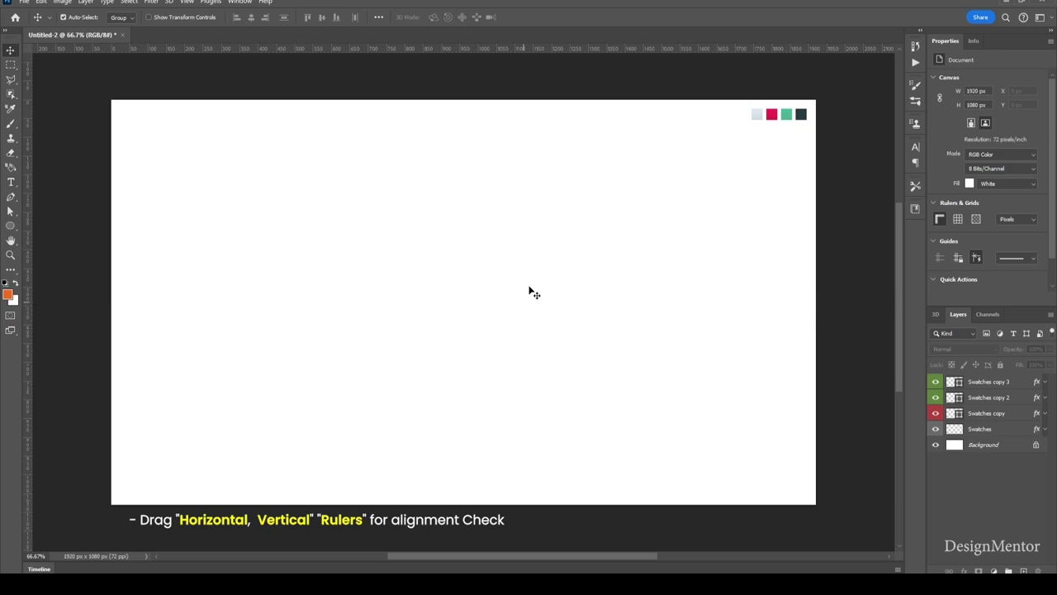
mouse_move(29, 209)
left_mouse_down()
mouse_move(290, 224)
mouse_move(464, 249)
left_mouse_up()
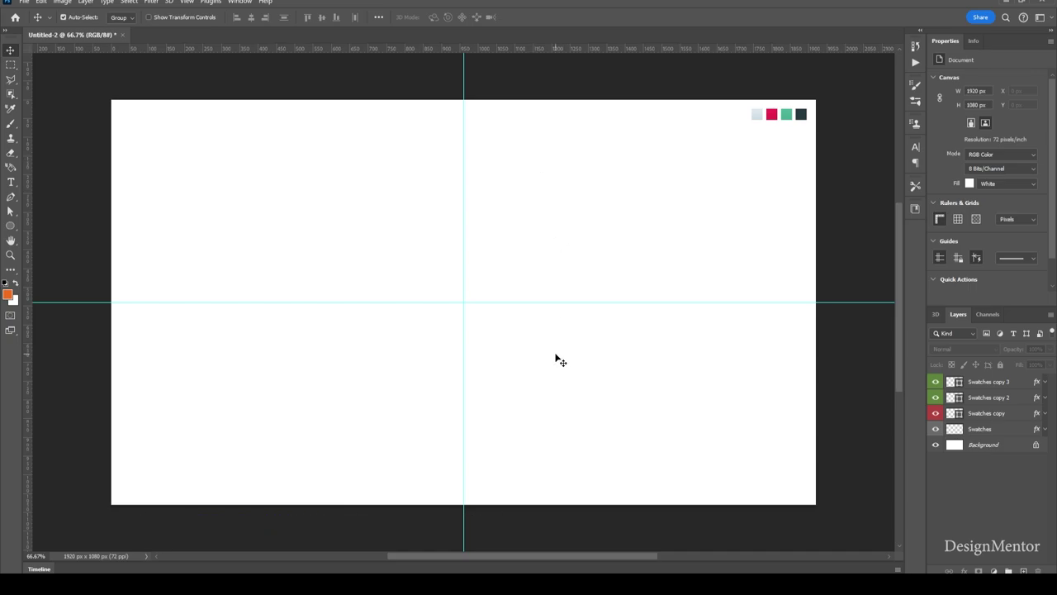
key("i")
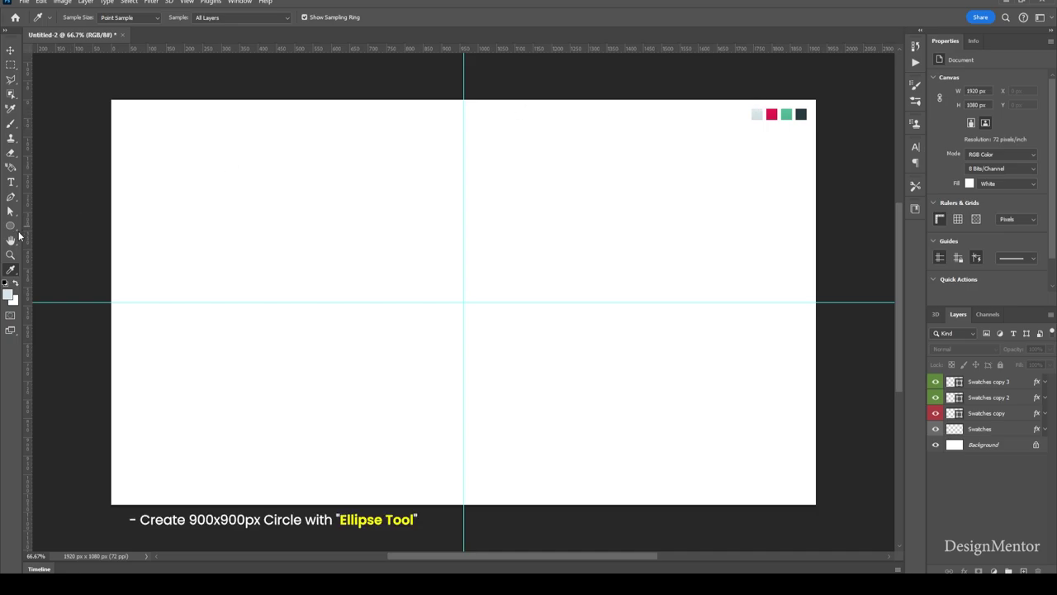
- Create a 900 × 900 px circle, Ellipse 1, with the Ellipse Tool near the canvas centre
left_click(11, 228)
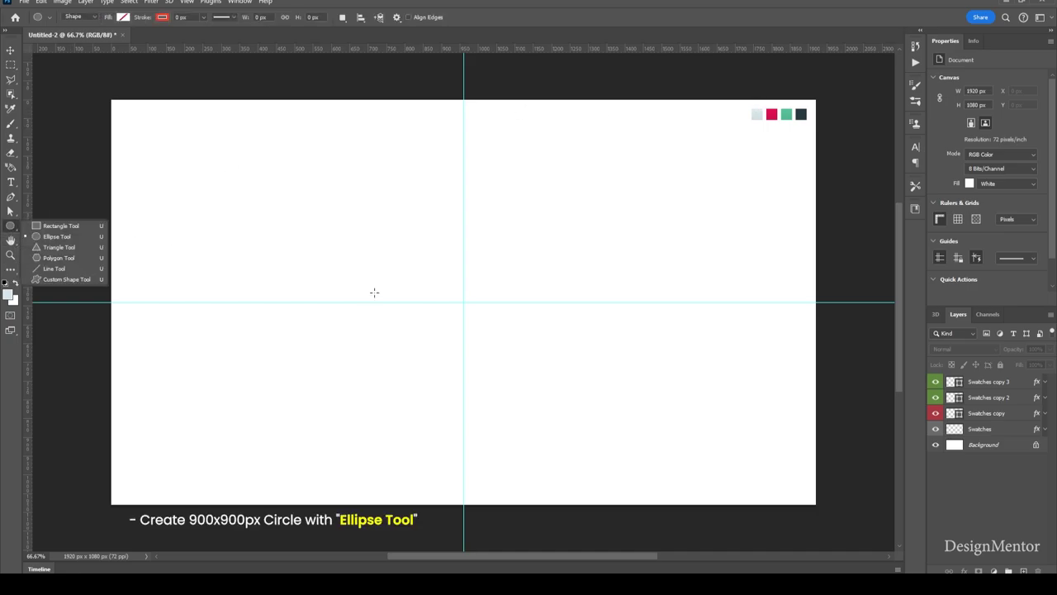
left_click(450, 293)
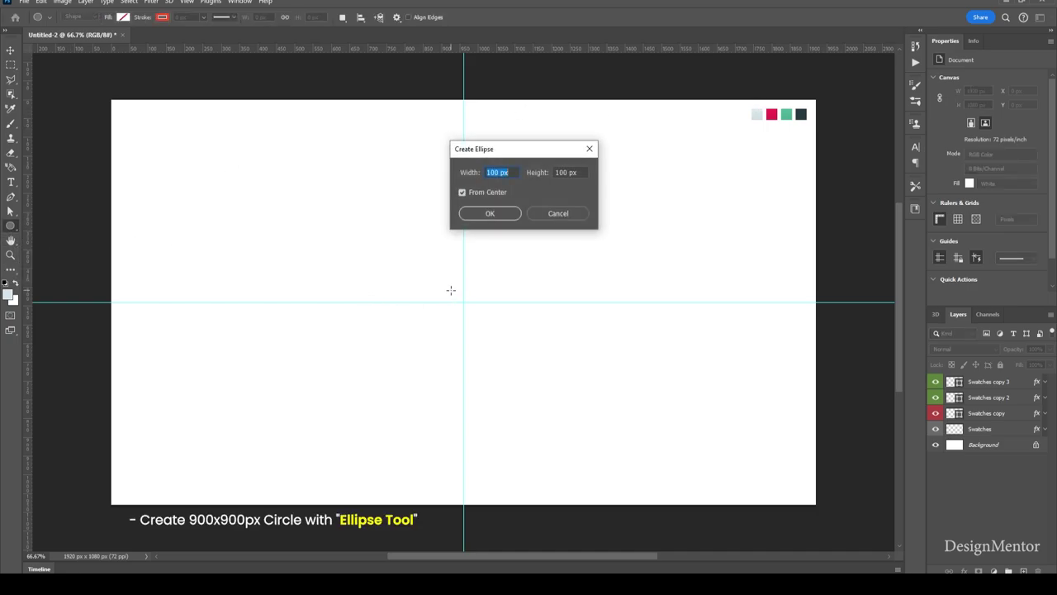
type("900")
key("Tab")
type("9")
key("Return")
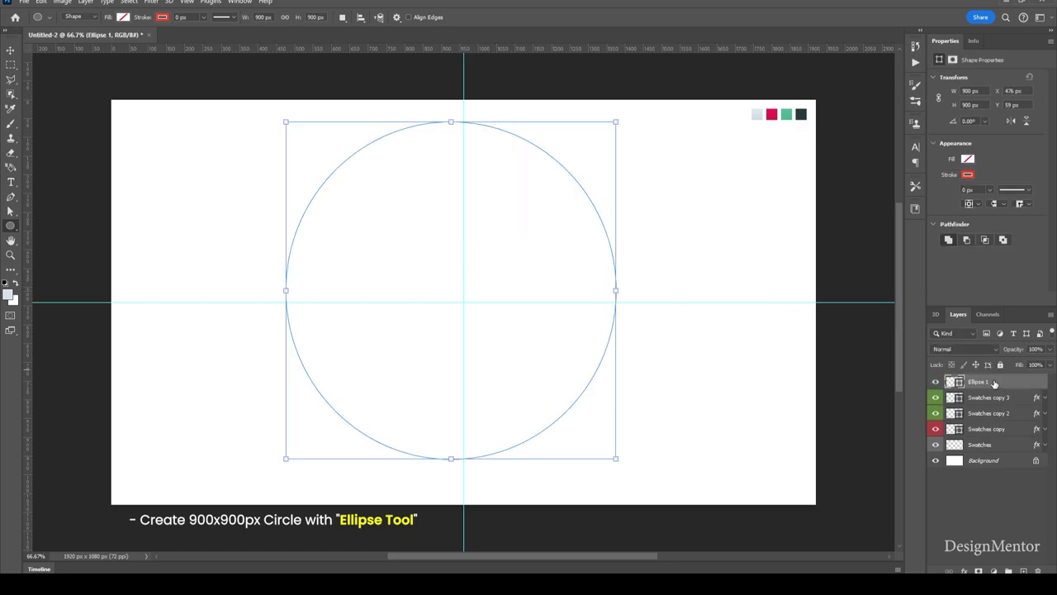
right_click(995, 383)
- Give Ellipse 1 a Gradient Overlay with both stops sampled from the light blue swatch
key("Escape")
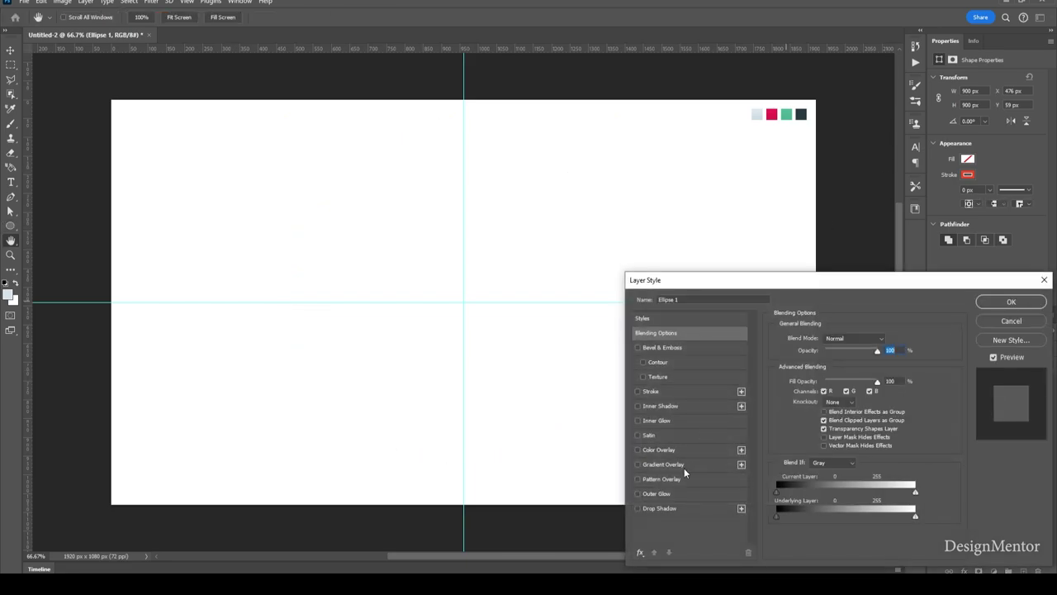
left_click(683, 464)
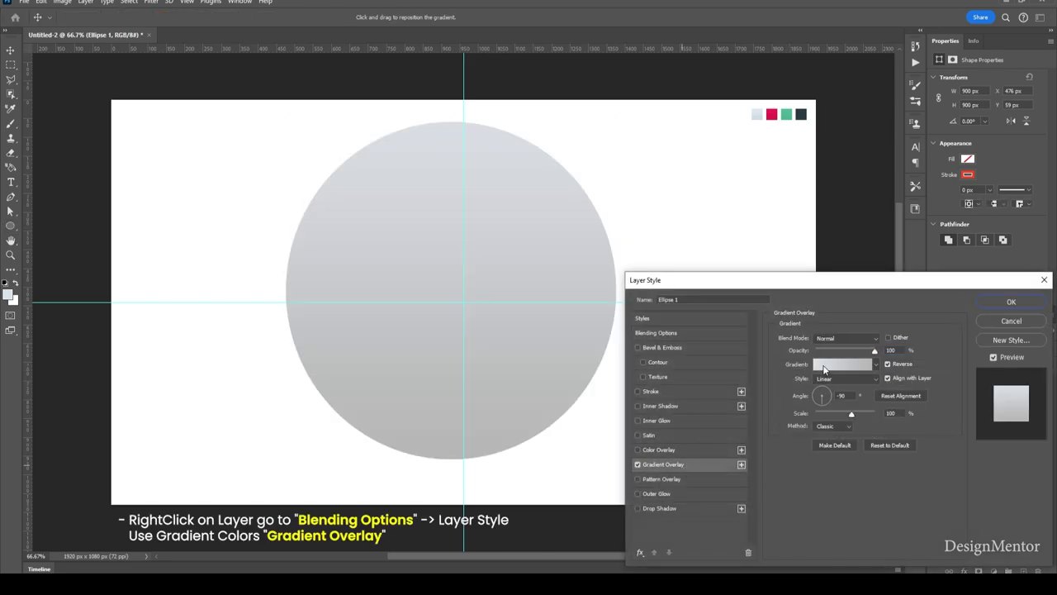
left_click(823, 369)
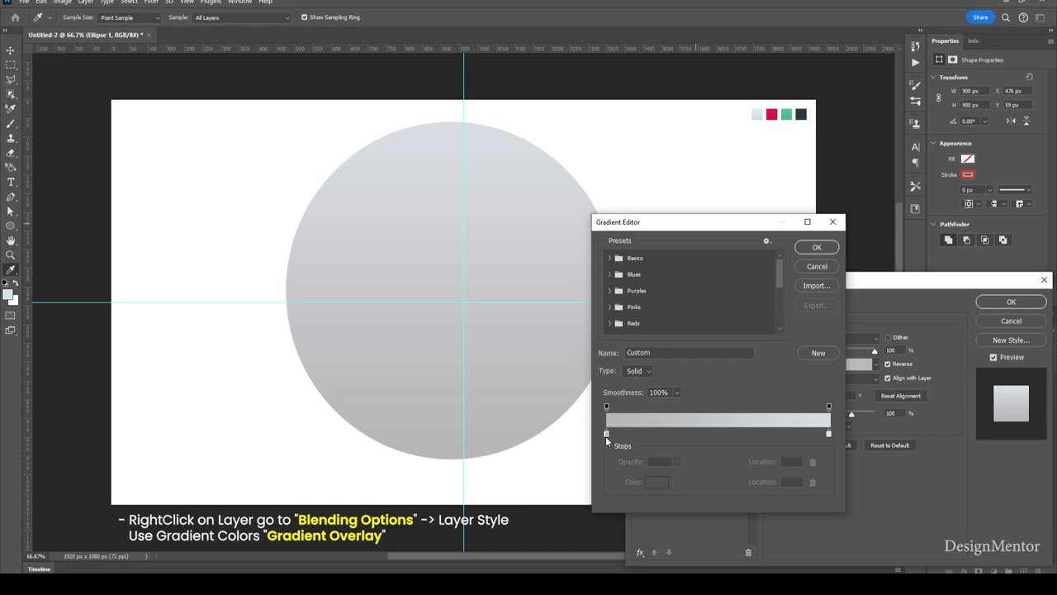
left_click(606, 432)
left_click(657, 482)
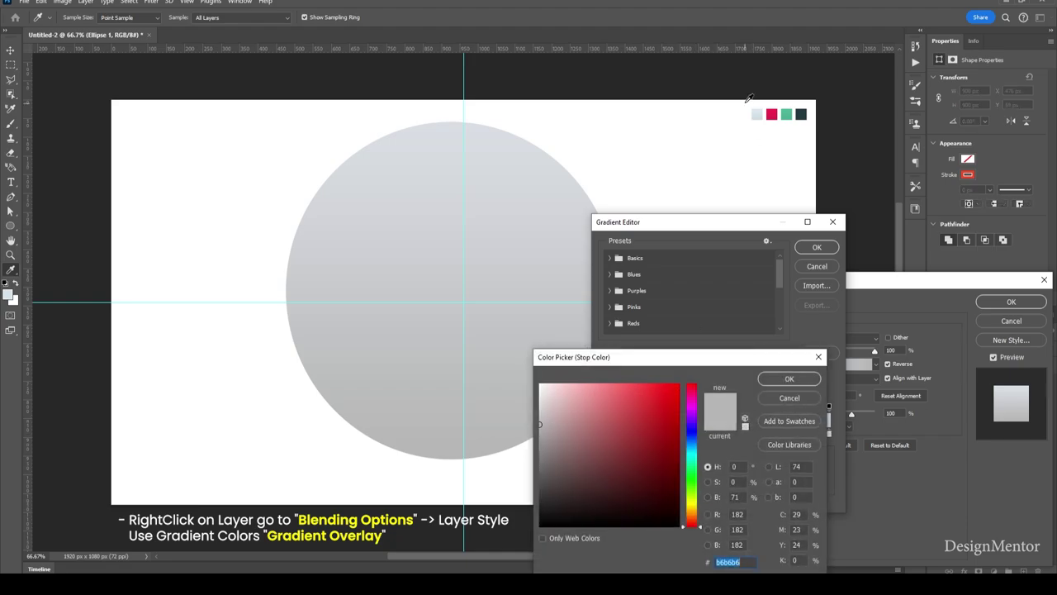
left_click(757, 113)
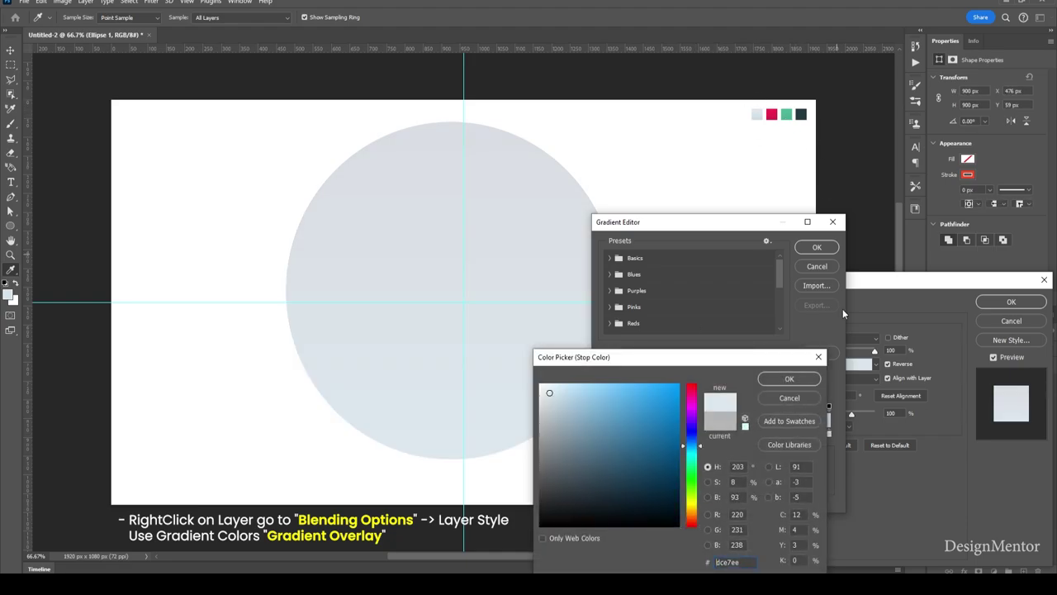
left_click(790, 379)
left_click(828, 433)
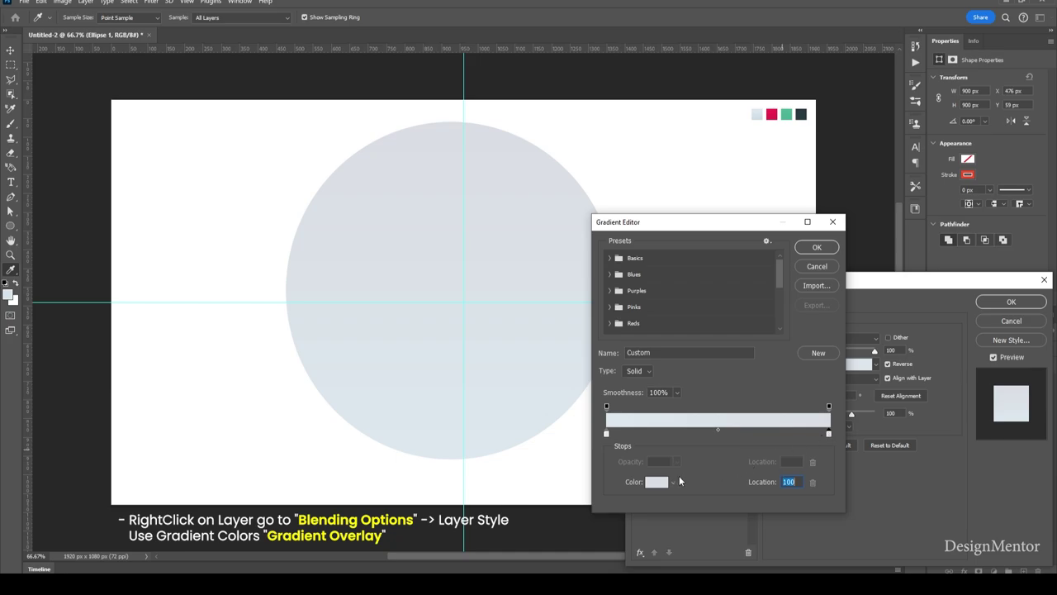
left_click(657, 482)
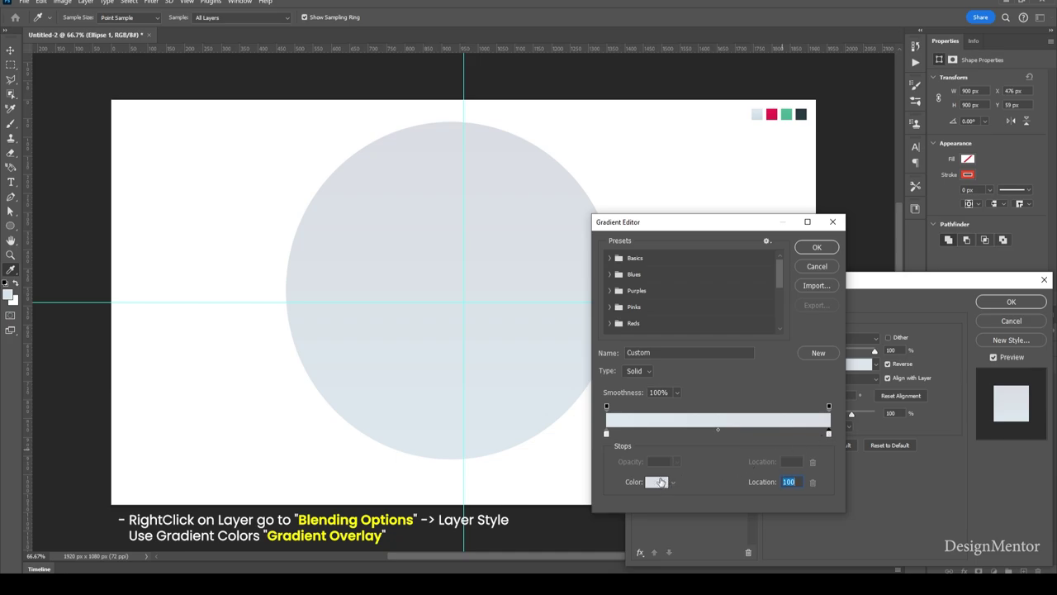
left_click(757, 117)
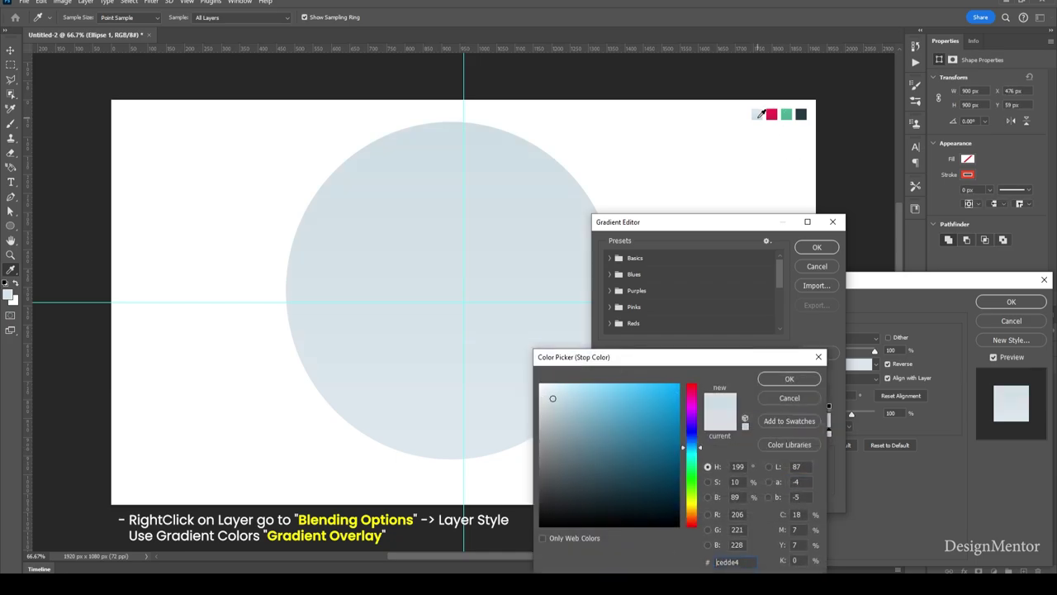
left_click(789, 379)
left_click(809, 247)
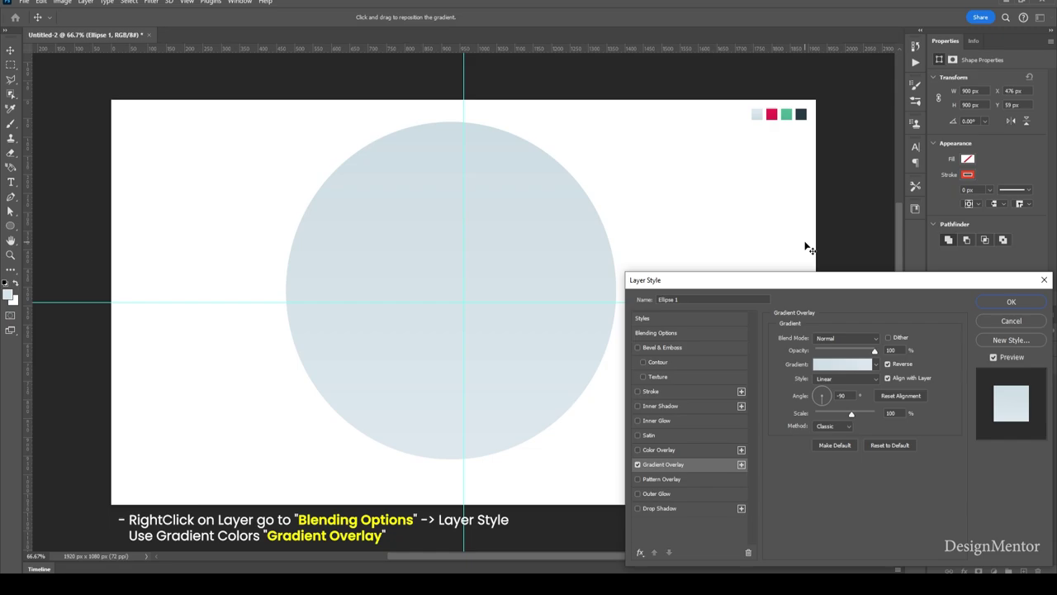
left_click(996, 303)
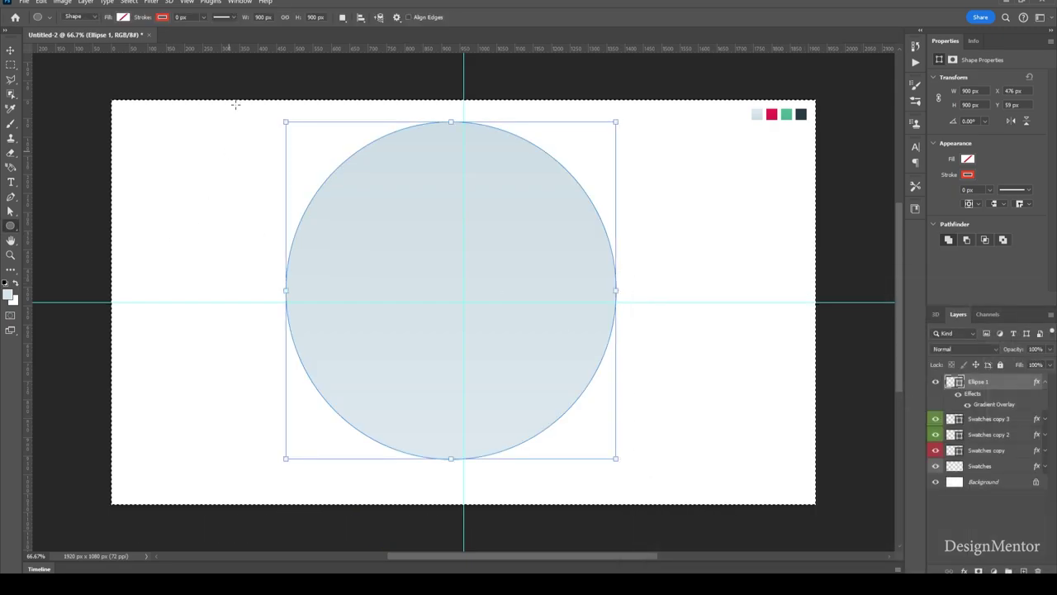
- Centre the circle horizontally and vertically on the canvas, then deselect
left_click(10, 50)
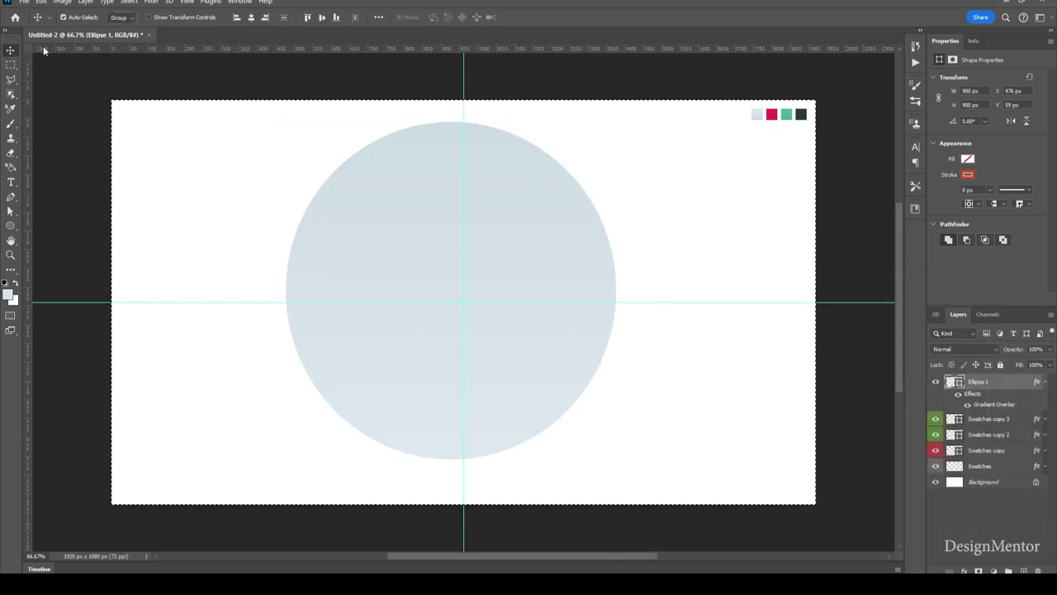
left_click(251, 17)
left_click(321, 17)
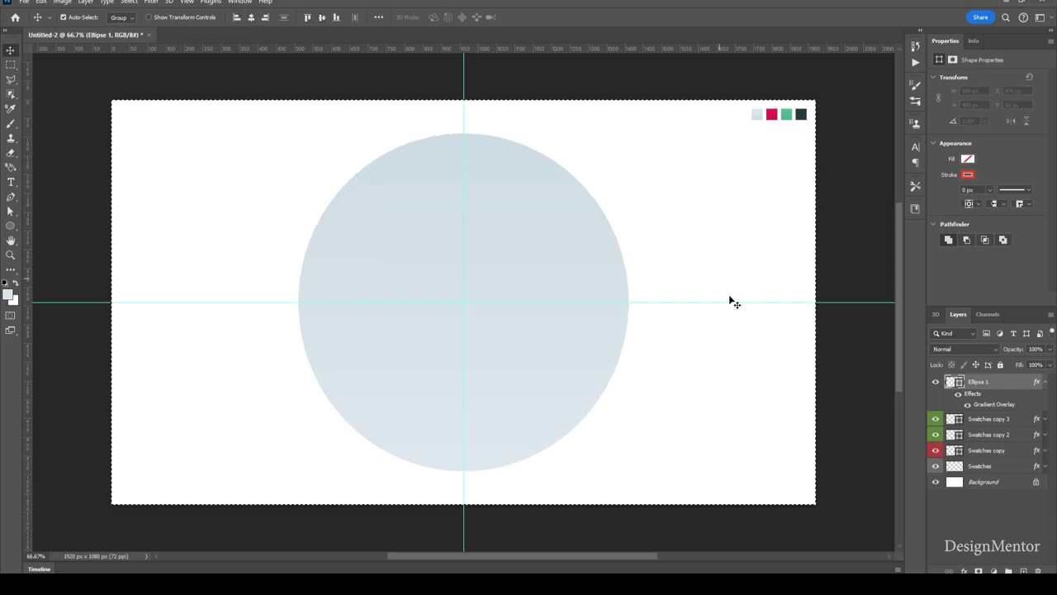
key("ctrl+d")
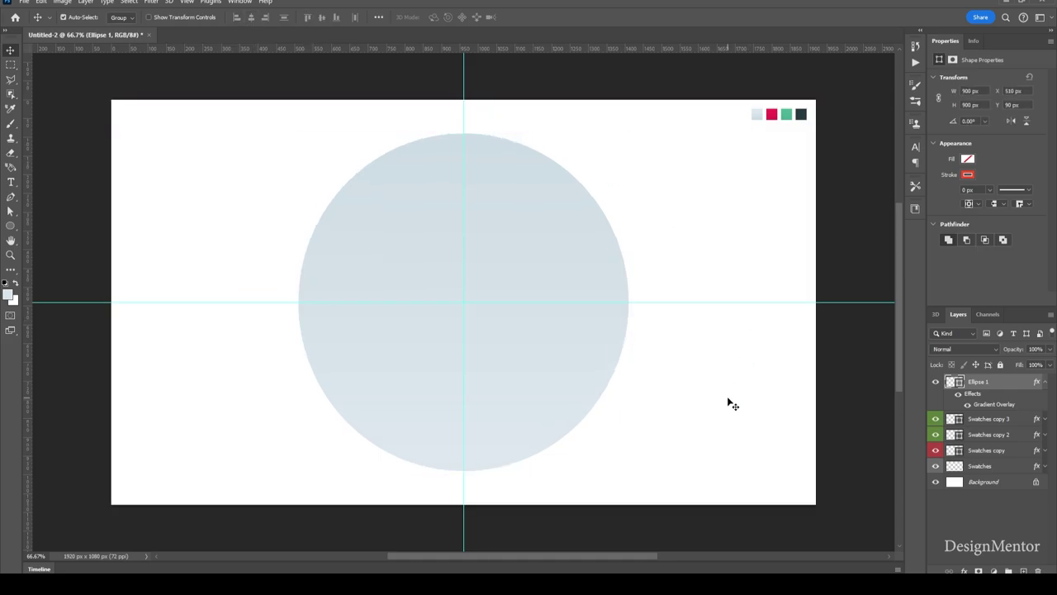
left_click(728, 402)
- Rasterize the Ellipse 1 layer into pixels
key("l")
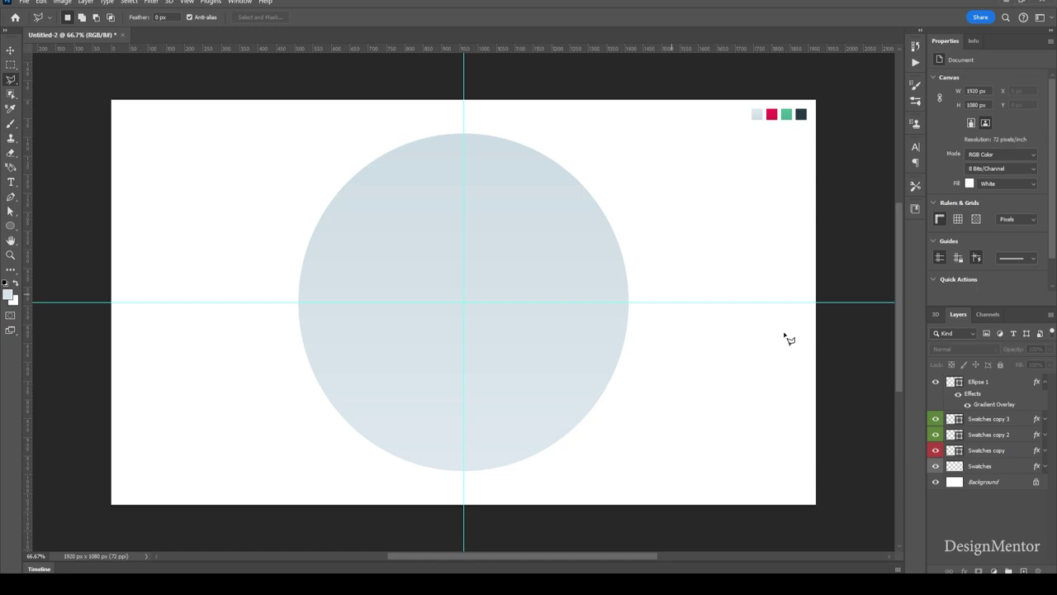
left_click(1045, 381)
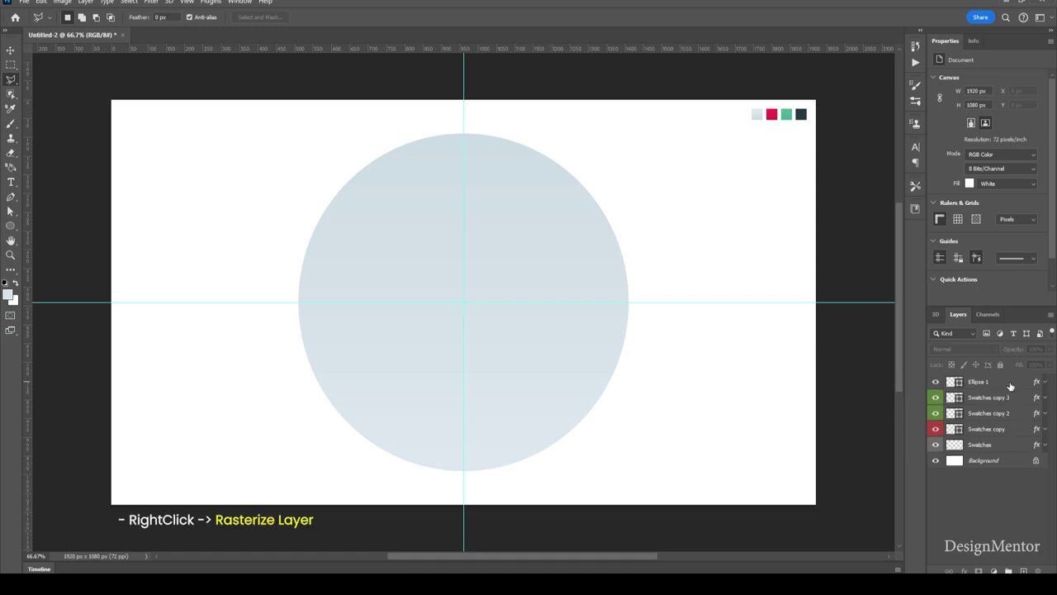
right_click(1010, 384)
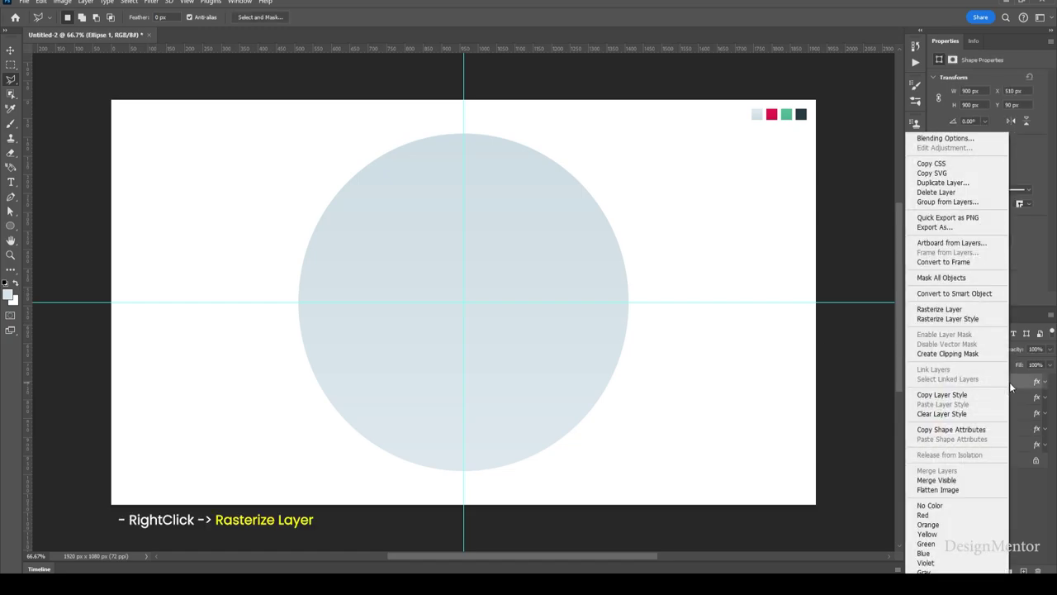
left_click(940, 309)
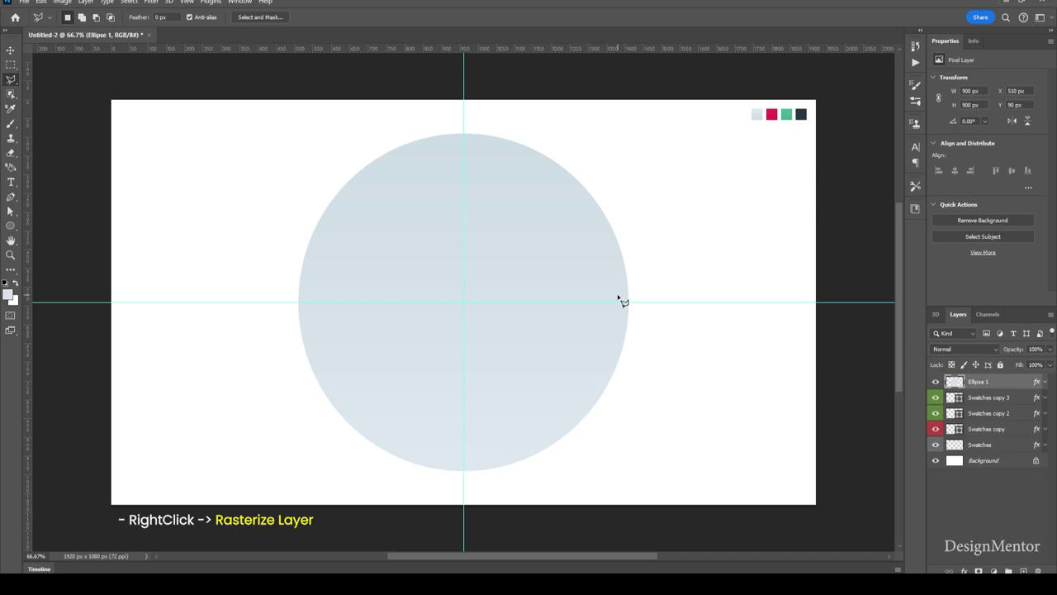
- Lasso-select the upper-left wedge from the circle's centre and delete it, then deselect
left_click(463, 118)
left_click(463, 303)
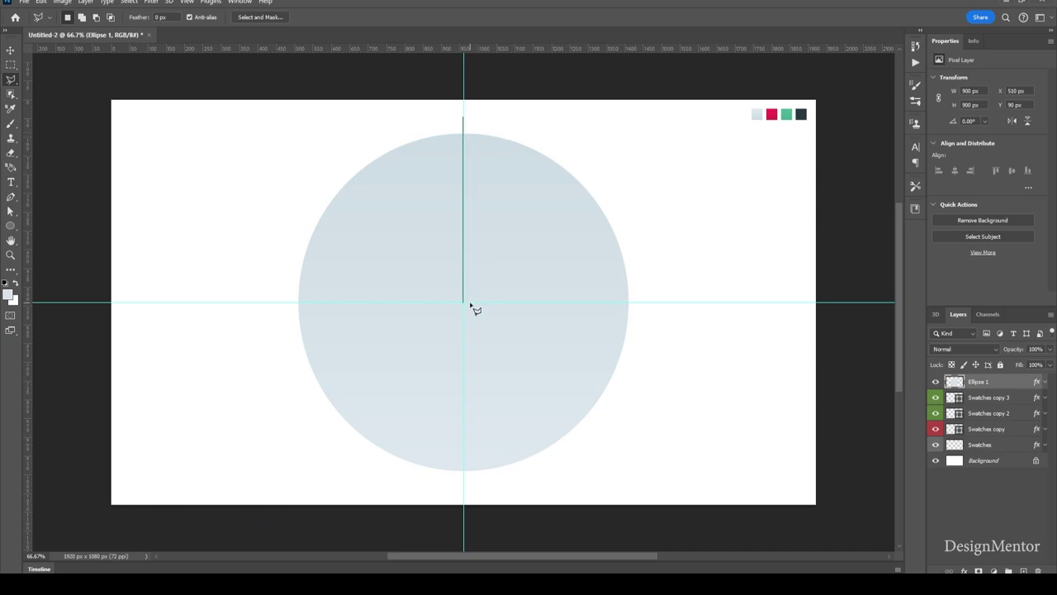
left_click(335, 431)
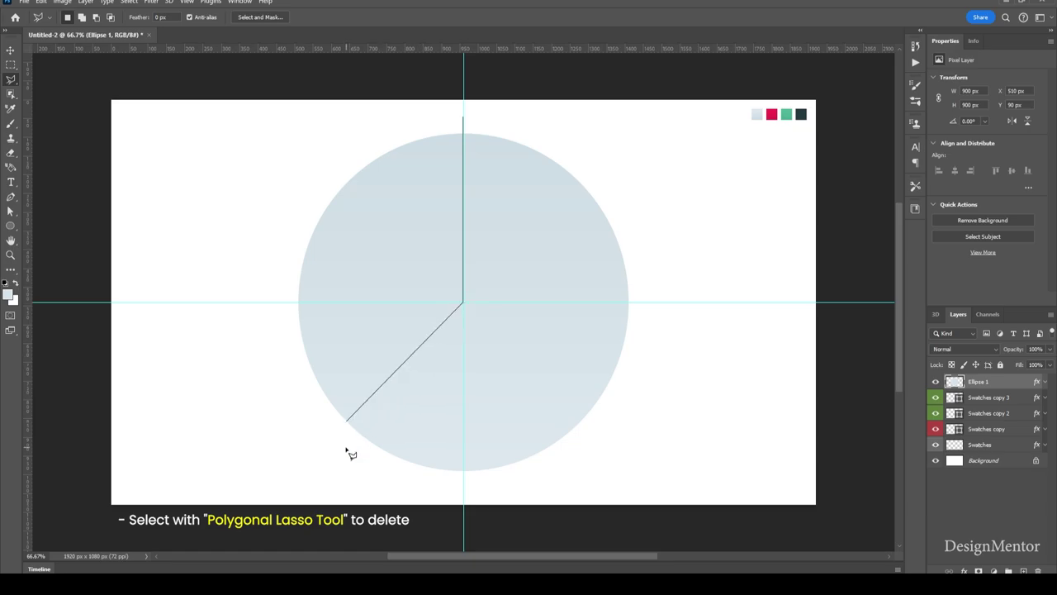
left_click(223, 431)
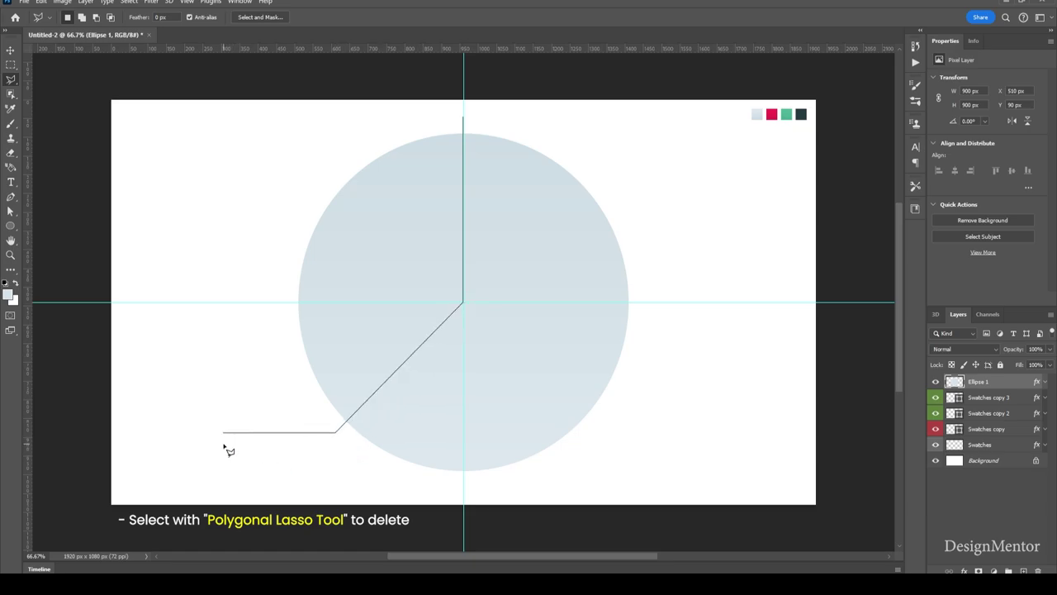
left_click(223, 121)
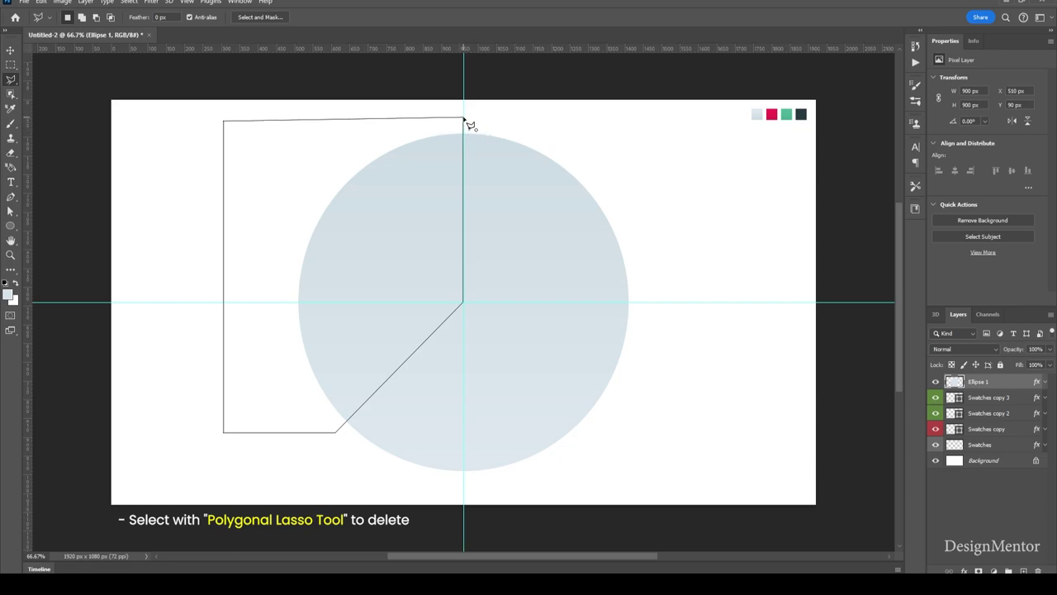
left_click(465, 122)
key("v")
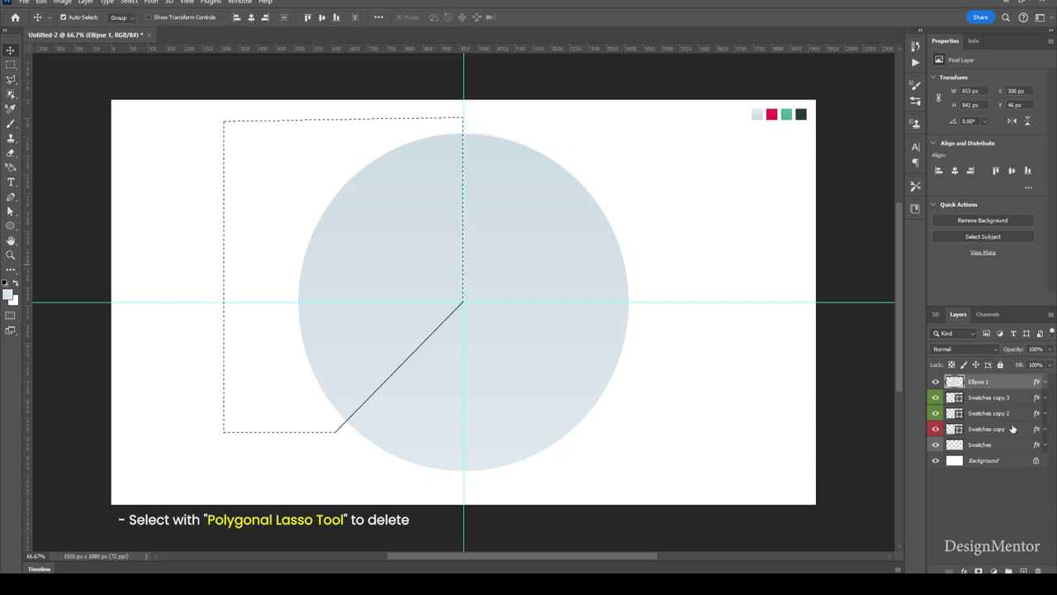
key("Delete")
key("ctrl+d")
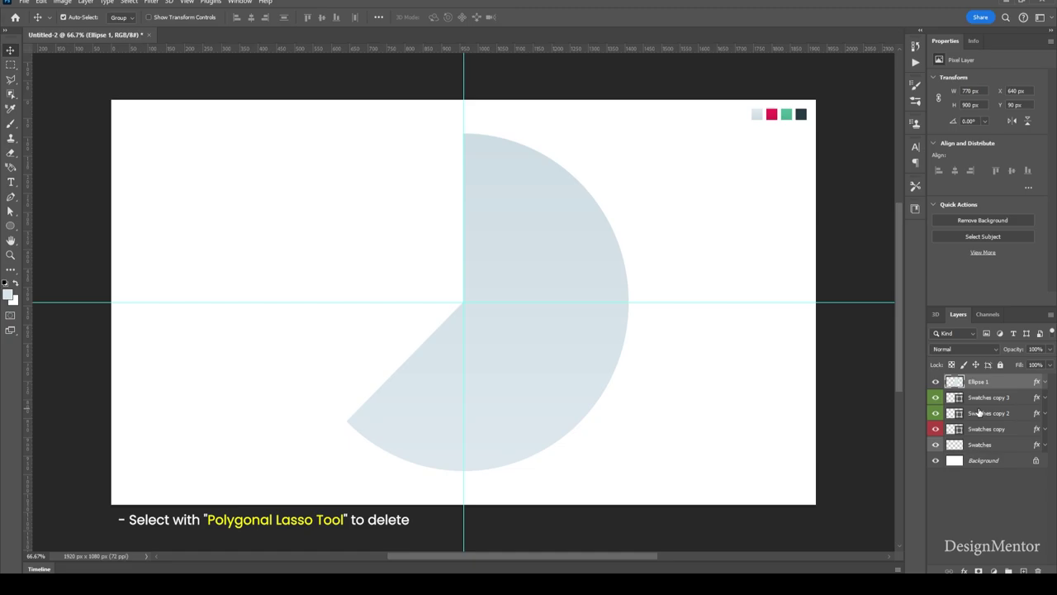
- Sample the red swatch as foreground and create an 800 × 800 px circle, Ellipse 2
key("i")
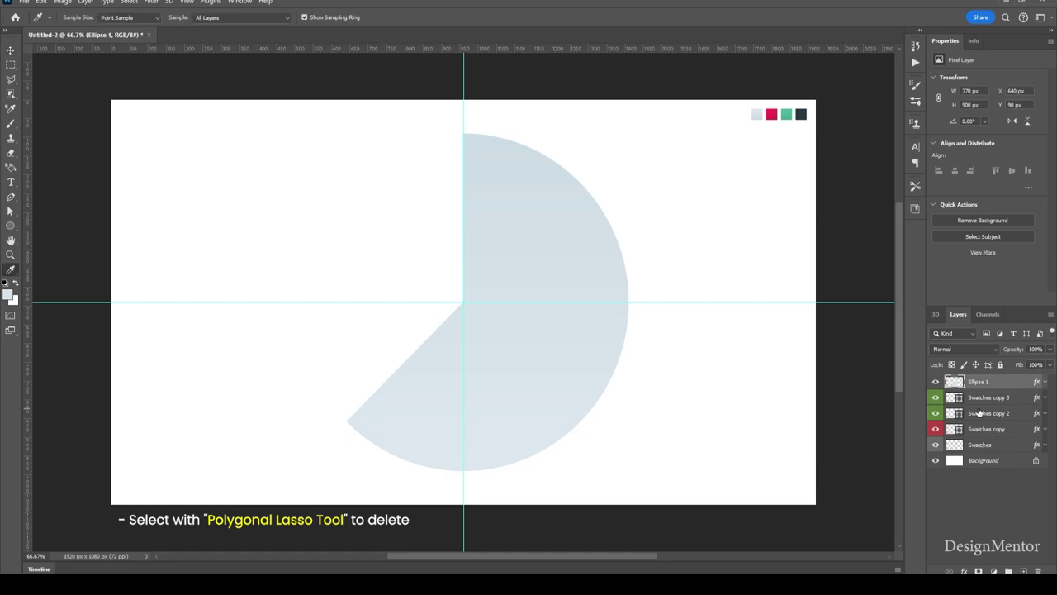
left_click(771, 112)
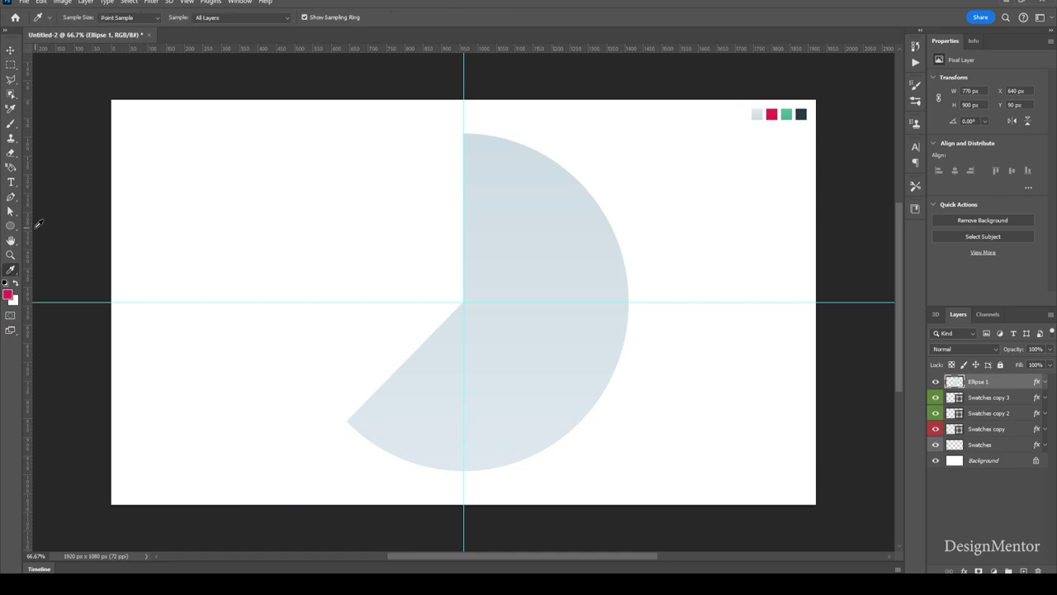
left_click(11, 226)
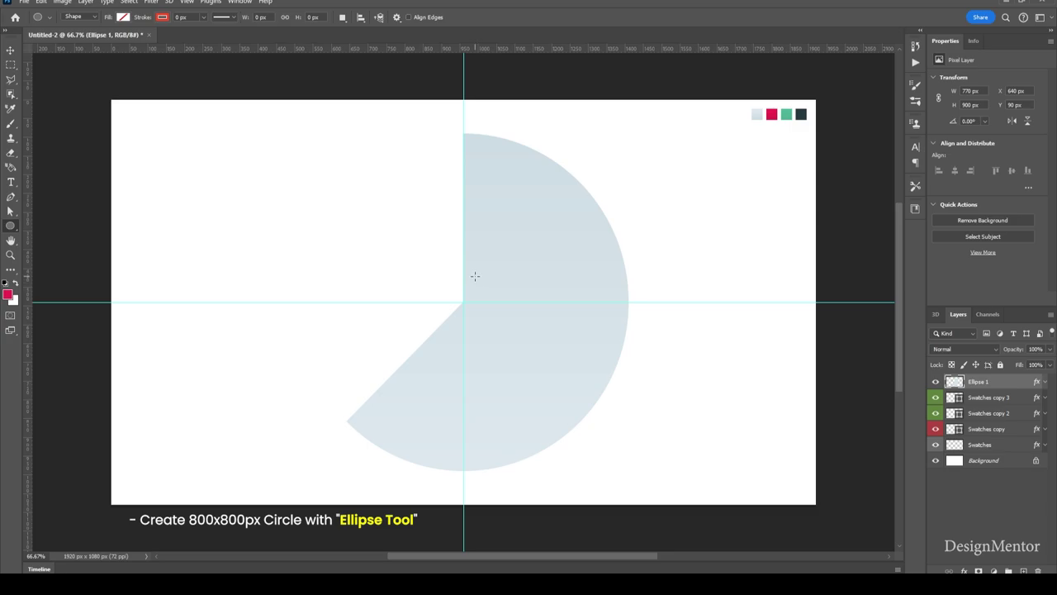
left_click(475, 276)
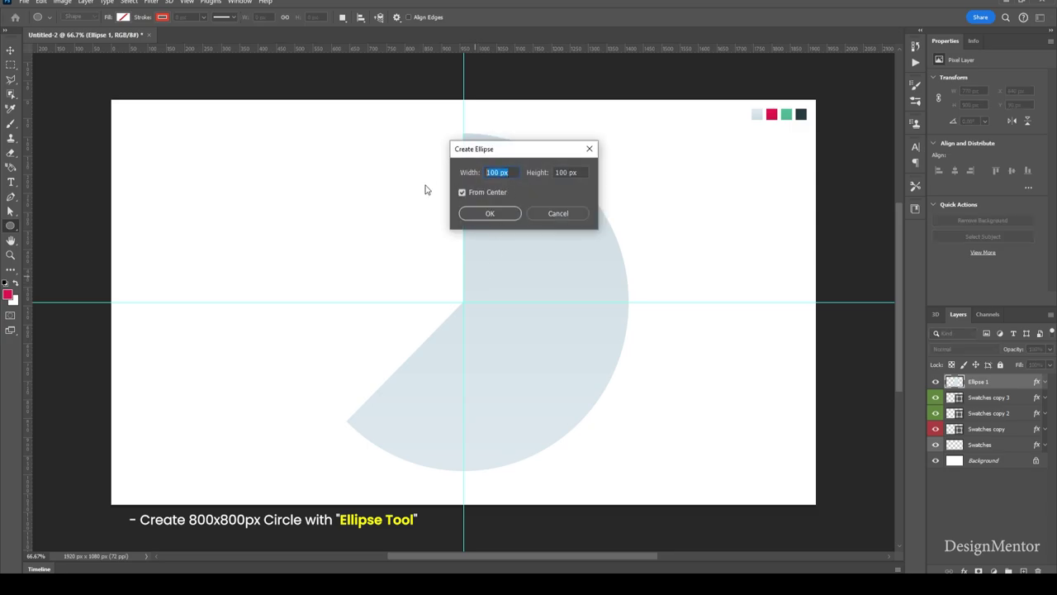
type("800")
key("Tab")
type("8")
key("Return")
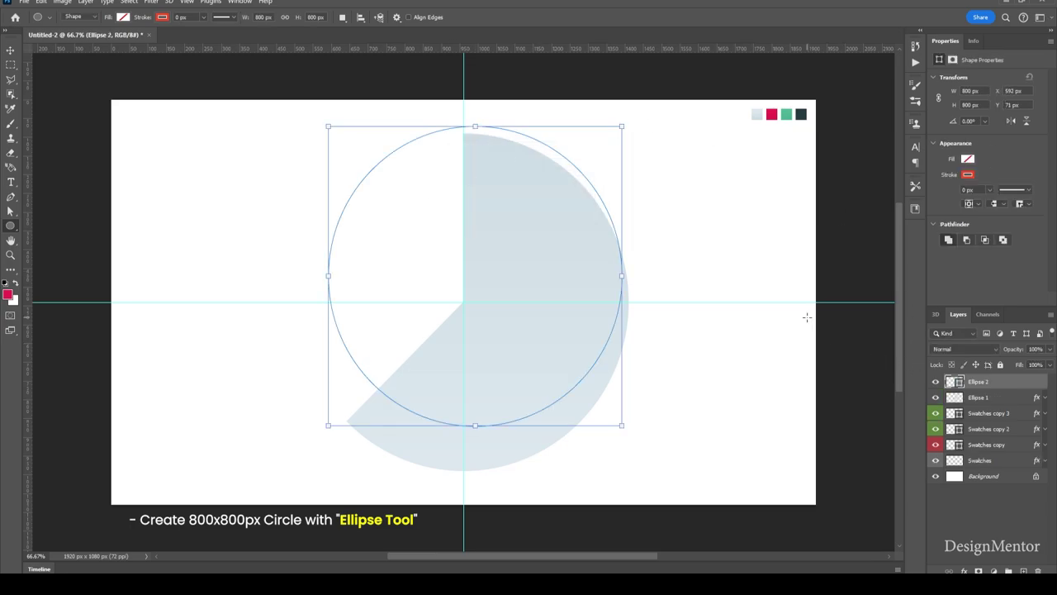
- Enable a Gradient Overlay in Ellipse 2's Blending Options
key("i")
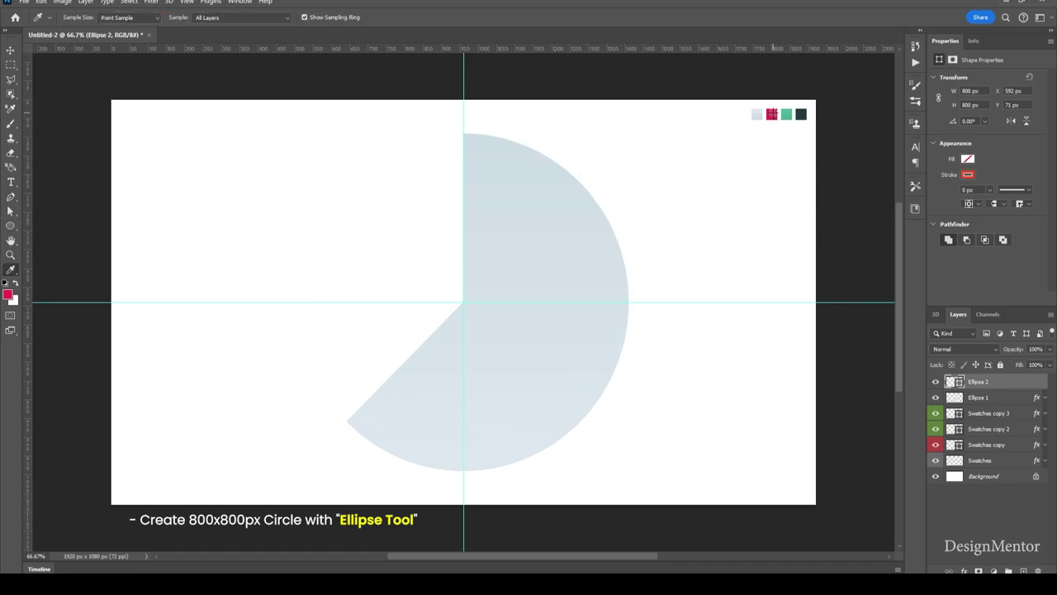
right_click(978, 385)
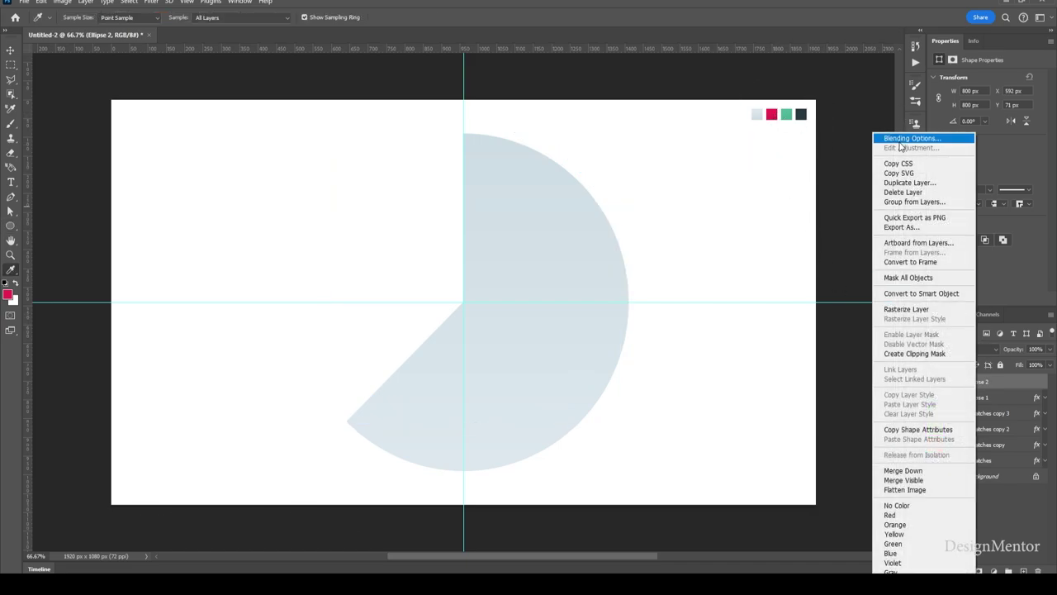
key("Escape")
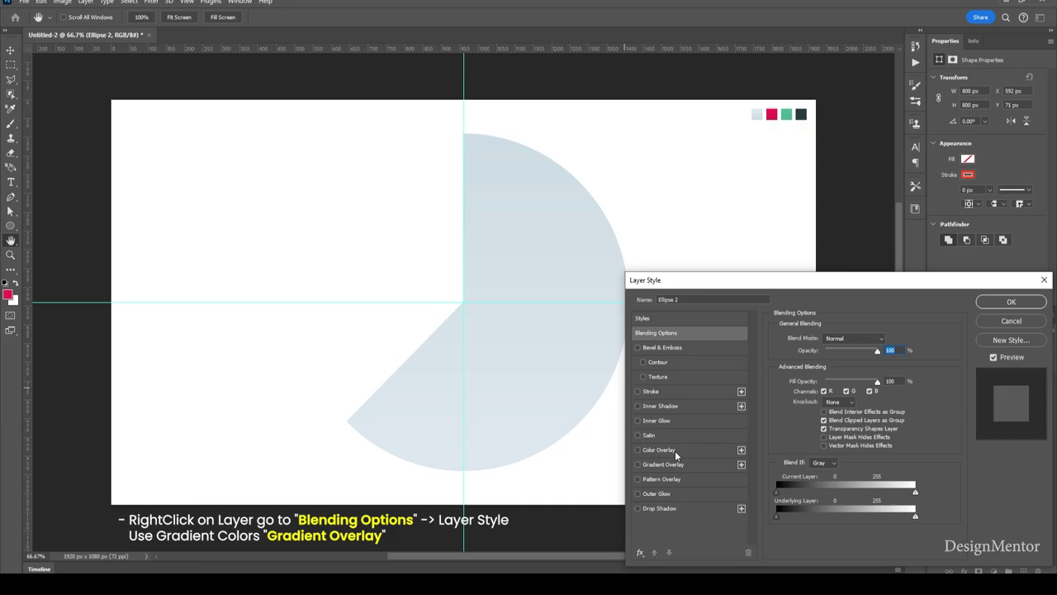
left_click(677, 463)
left_click(838, 366)
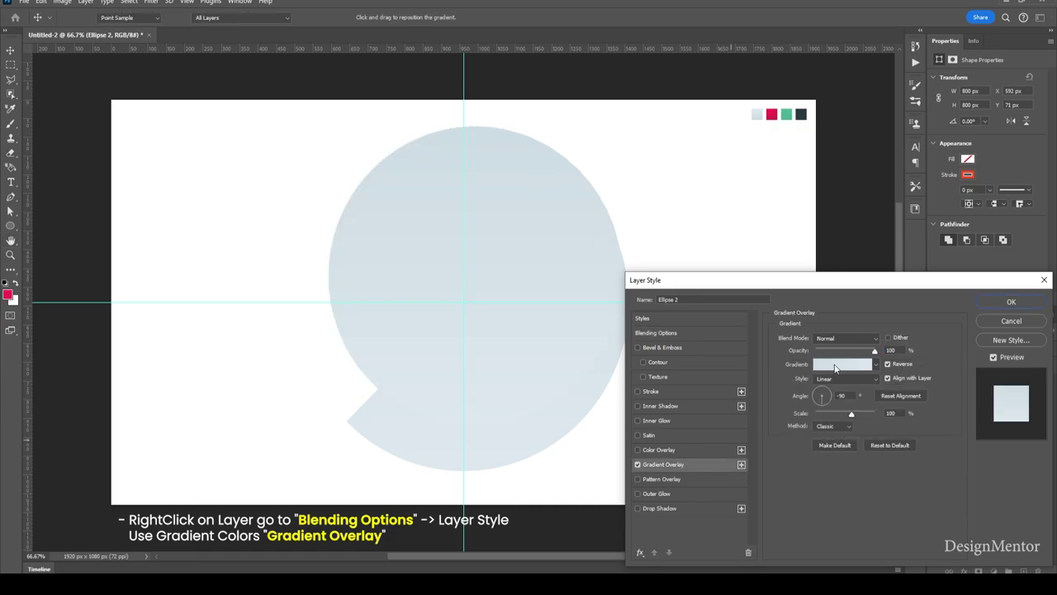
- Set both gradient stops to the red swatch colour
left_click(606, 434)
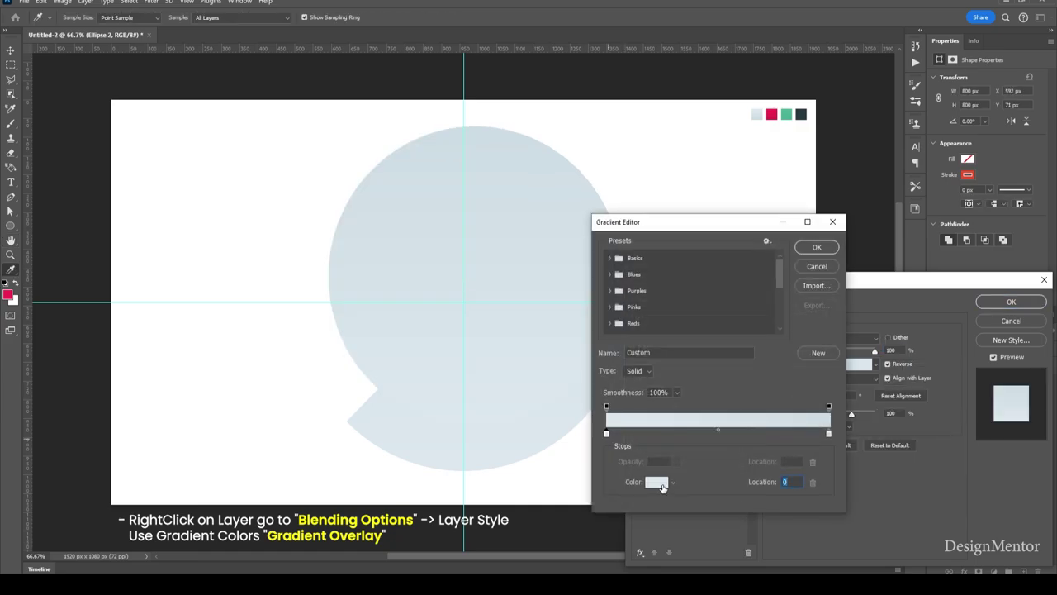
left_click(657, 482)
left_click(768, 112)
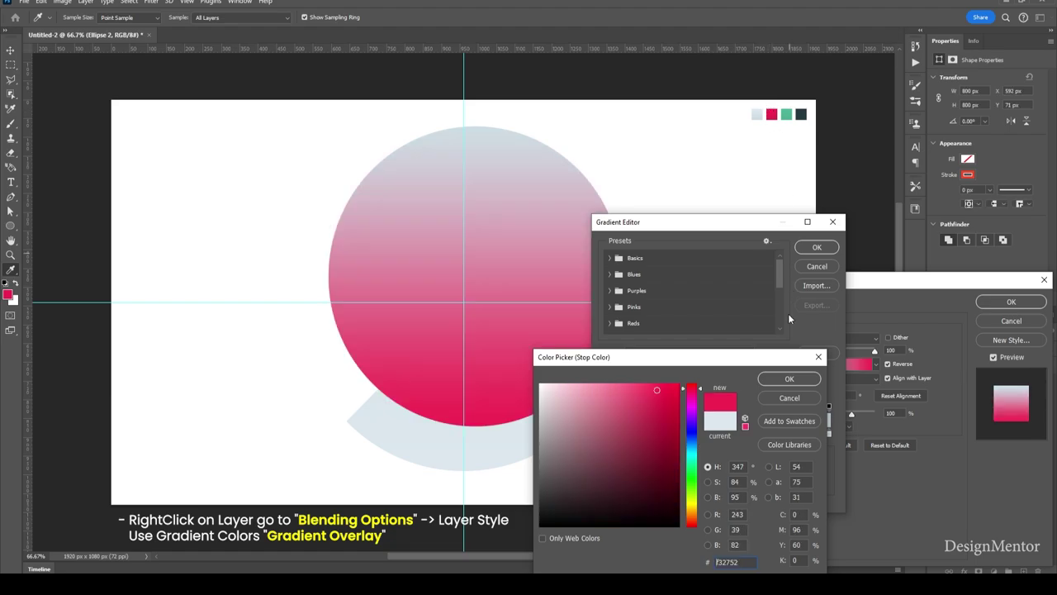
left_click(786, 377)
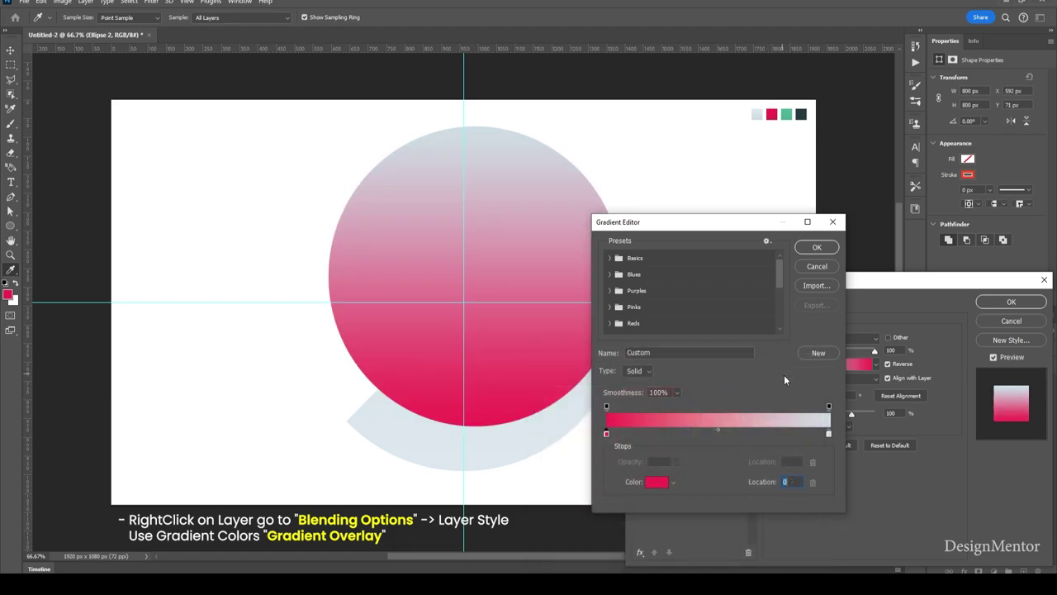
left_click(829, 434)
left_click(656, 482)
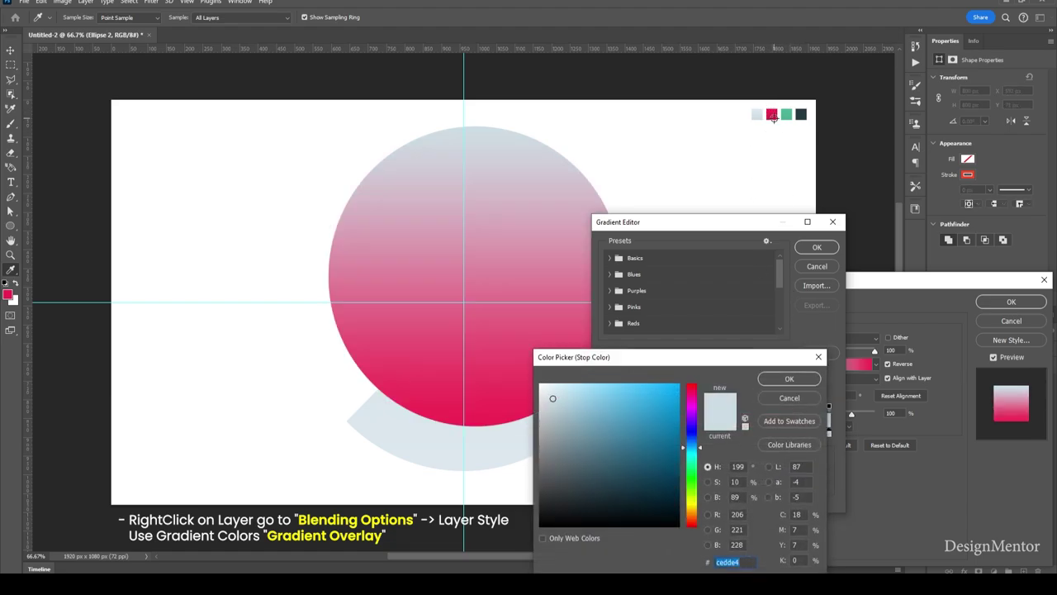
left_click(771, 115)
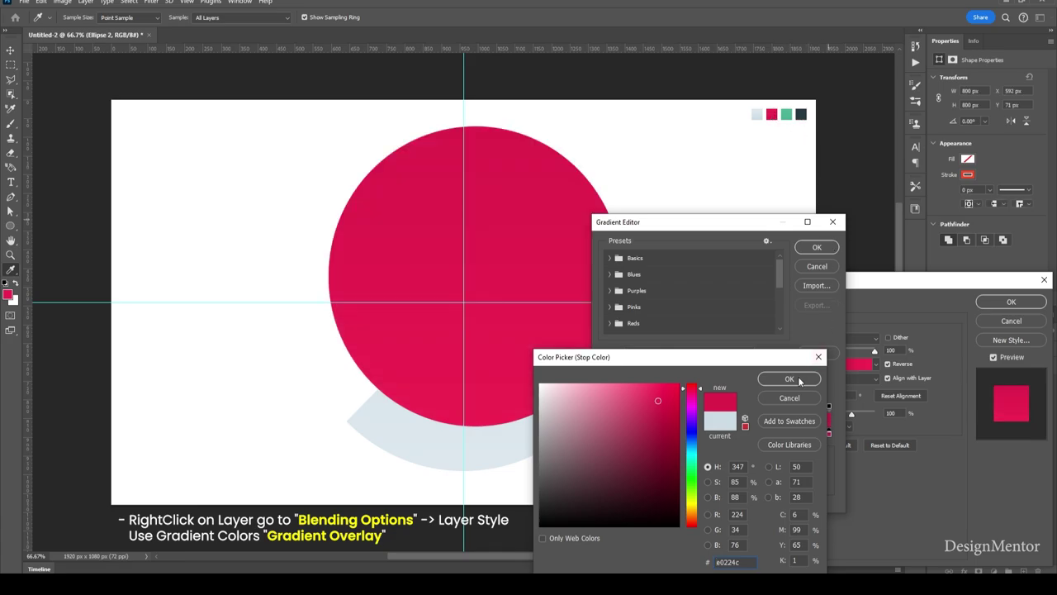
left_click(798, 380)
left_click(812, 247)
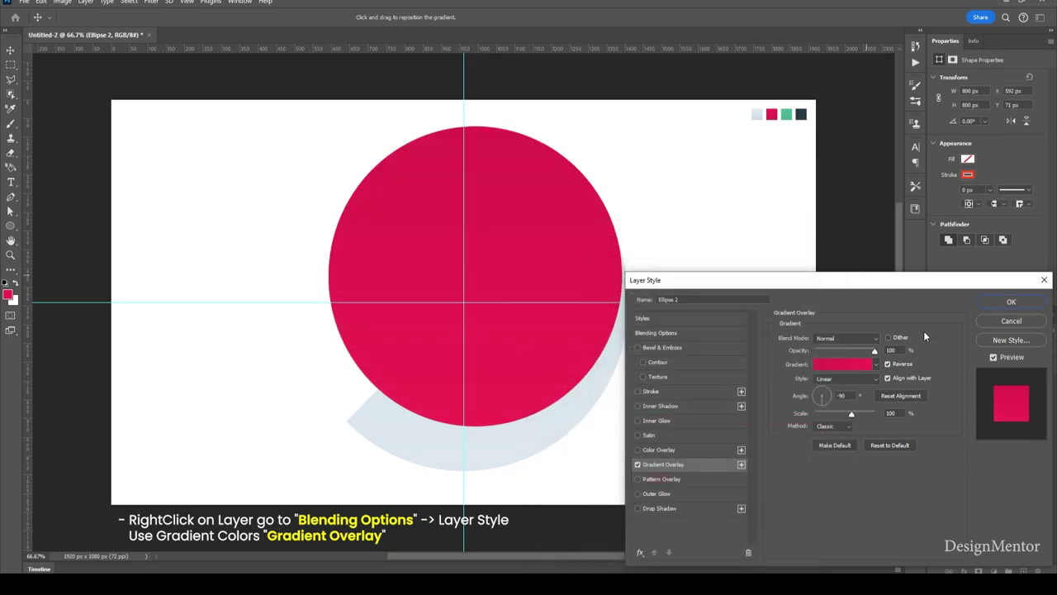
- Set the gradient angle to 90° and apply the overlay
left_click(823, 394)
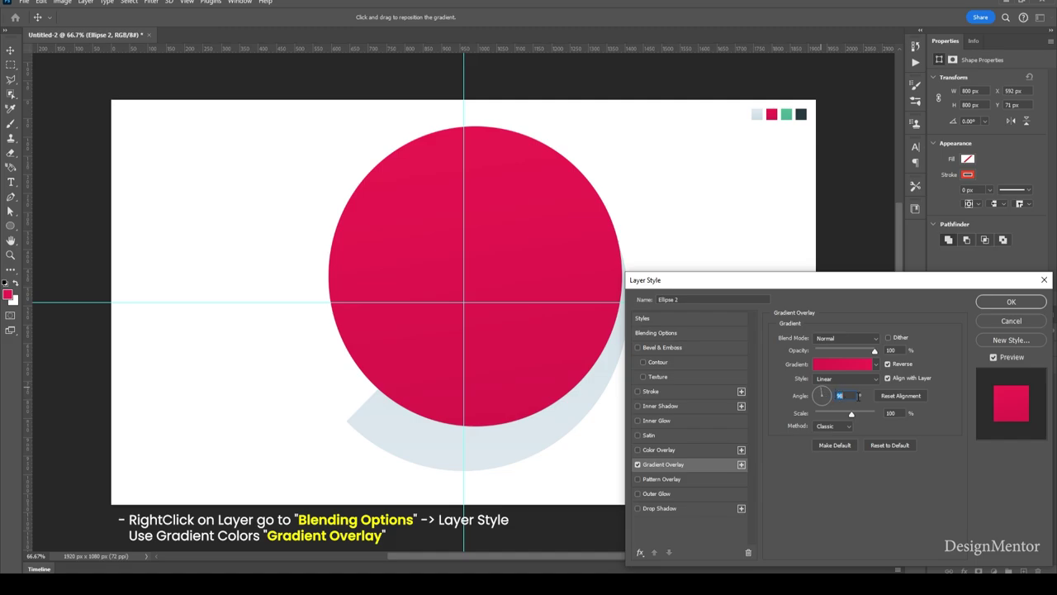
type("90")
left_click(1010, 302)
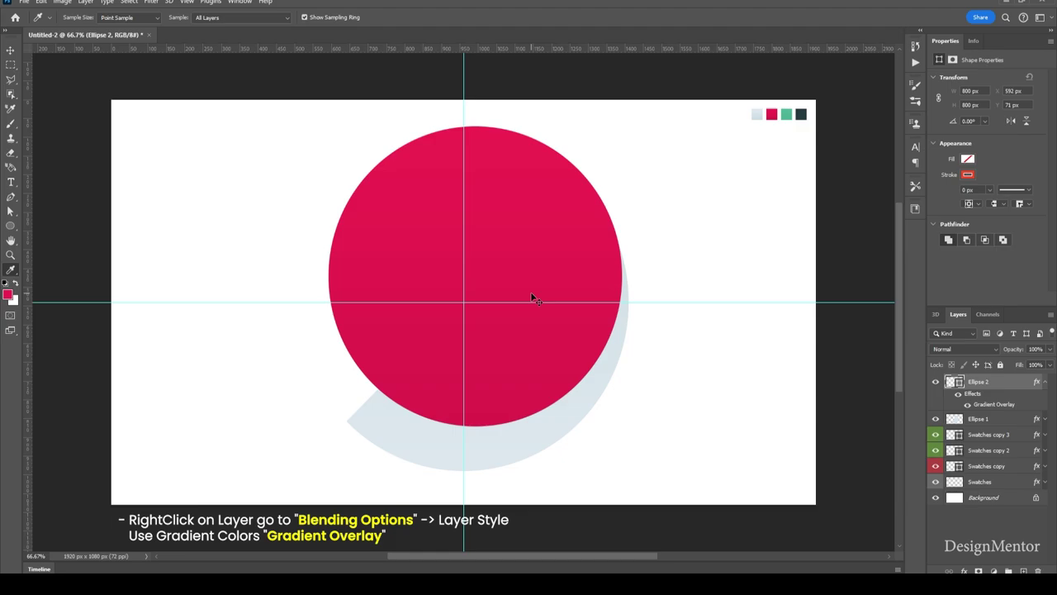
- Centre the red circle horizontally and vertically on the canvas
key("ctrl+a")
left_click(10, 51)
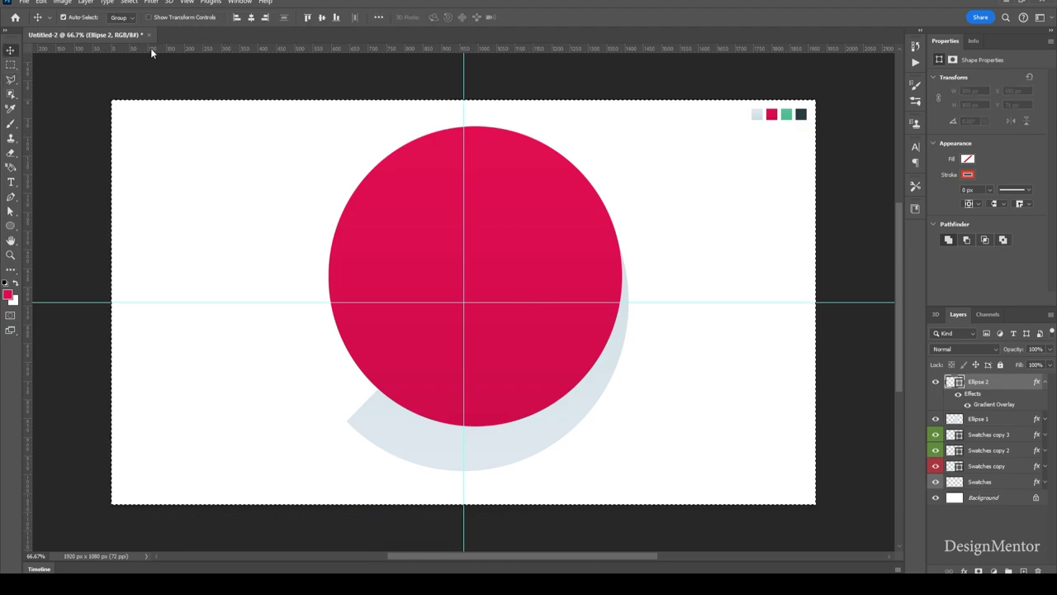
left_click(251, 17)
left_click(321, 17)
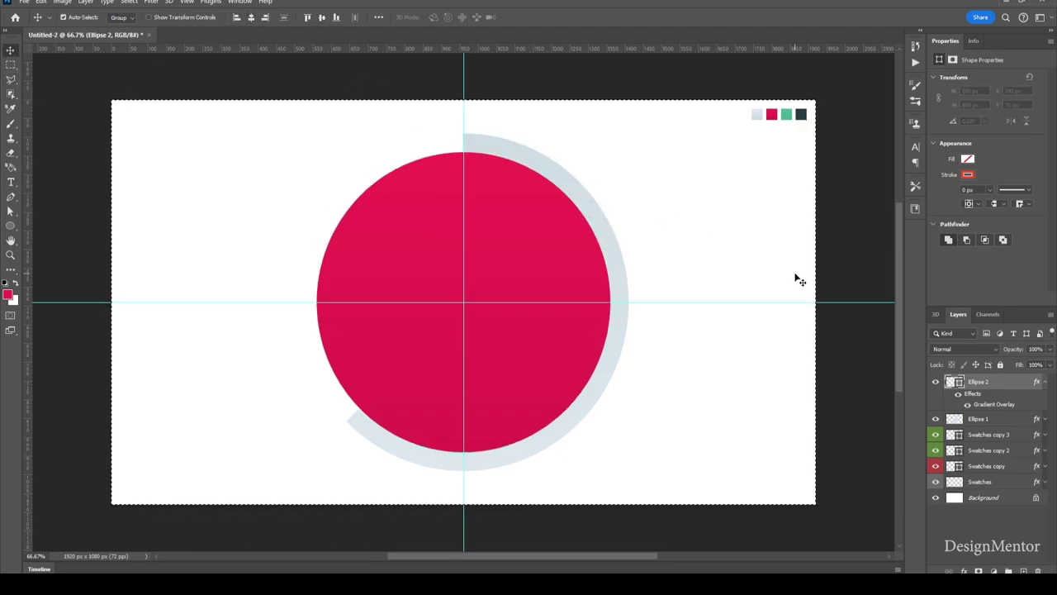
key("ctrl+d")
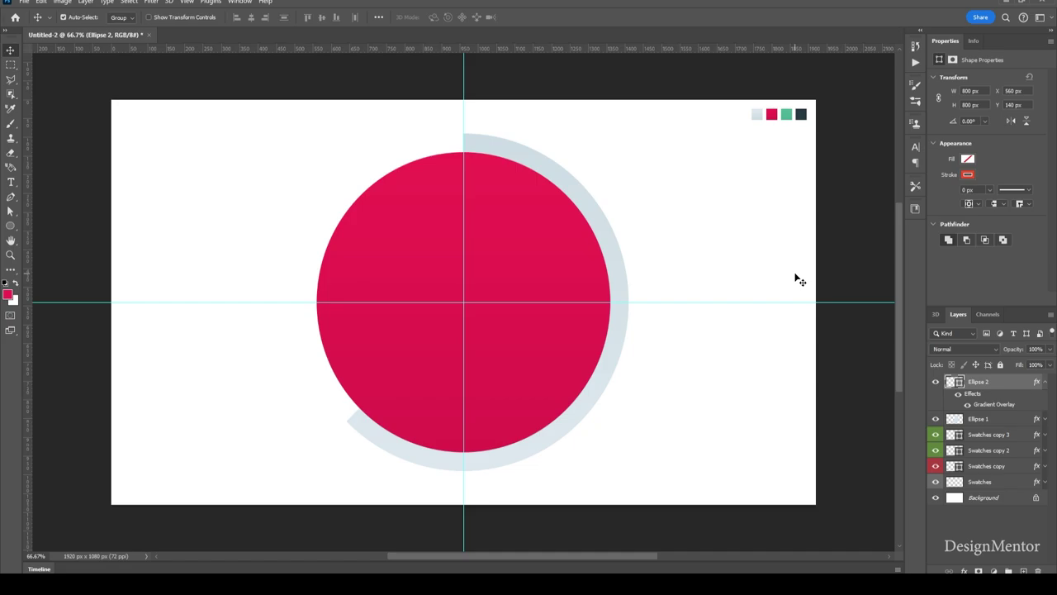
- Rasterize the Ellipse 2 layer
left_click(1045, 381)
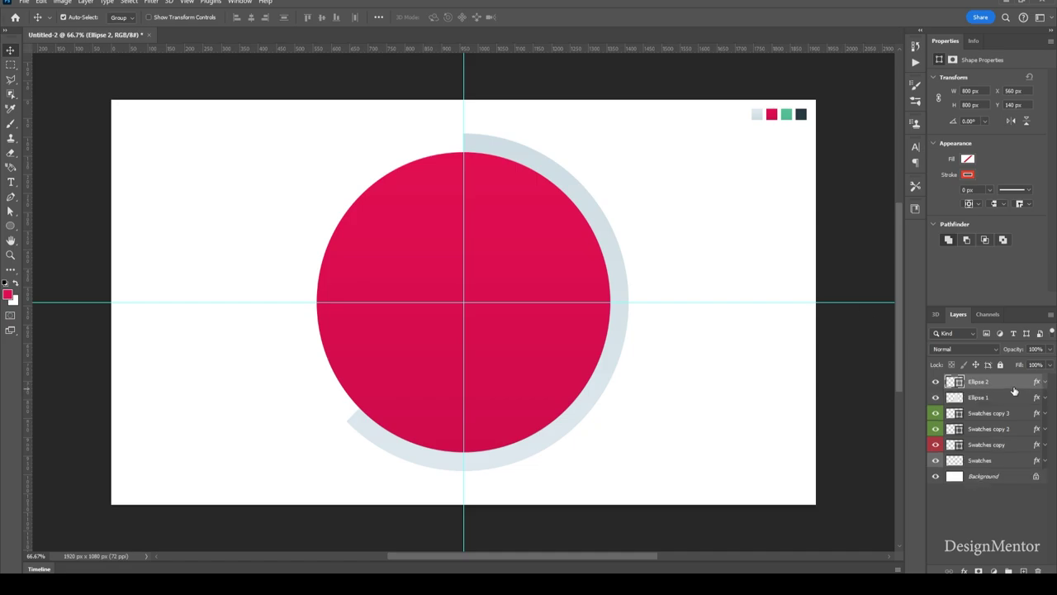
right_click(1010, 381)
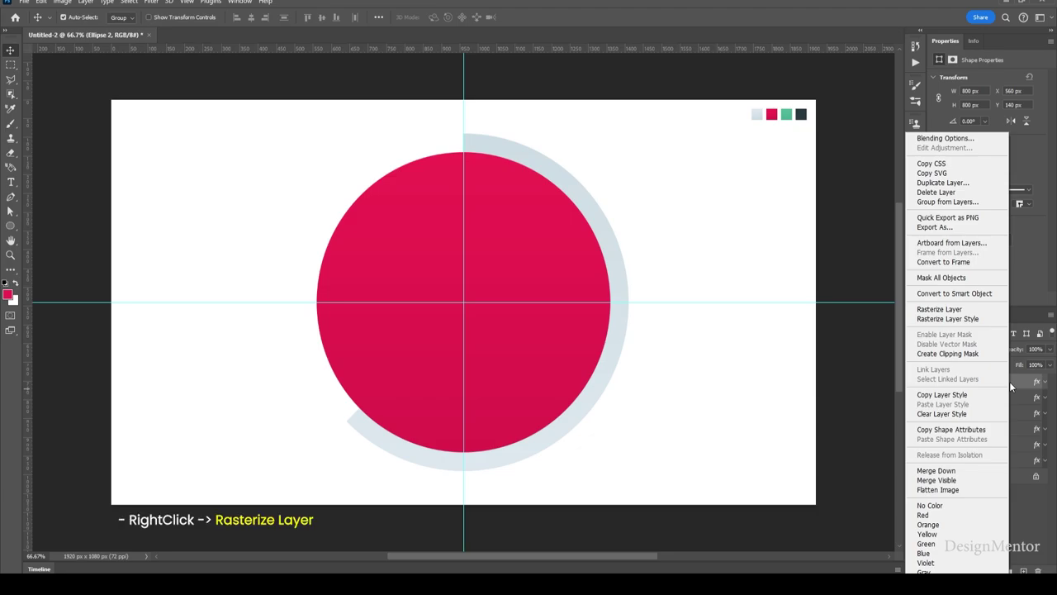
left_click(952, 309)
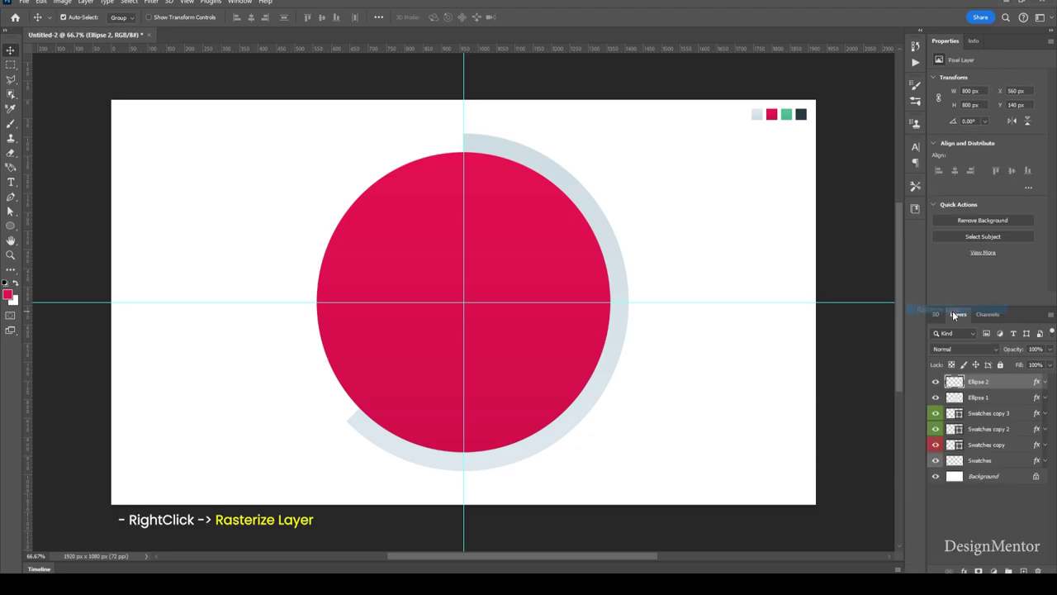
- Delete the red circle's right half and lower-left quarter, keeping the upper-left quarter
key("m")
left_click_drag(625, 130, 464, 500)
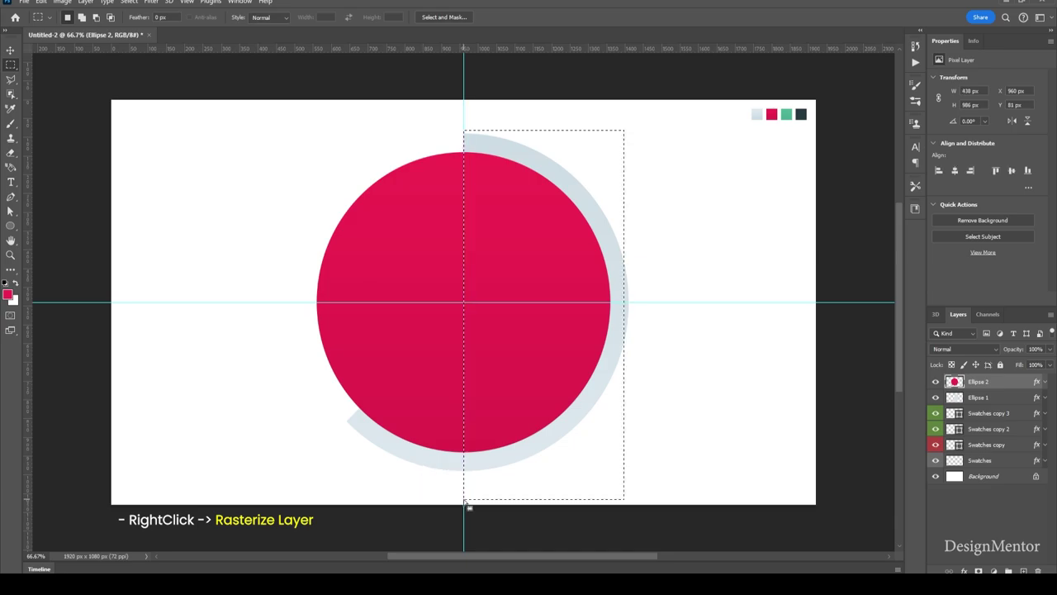
key("Delete")
key("ctrl+d")
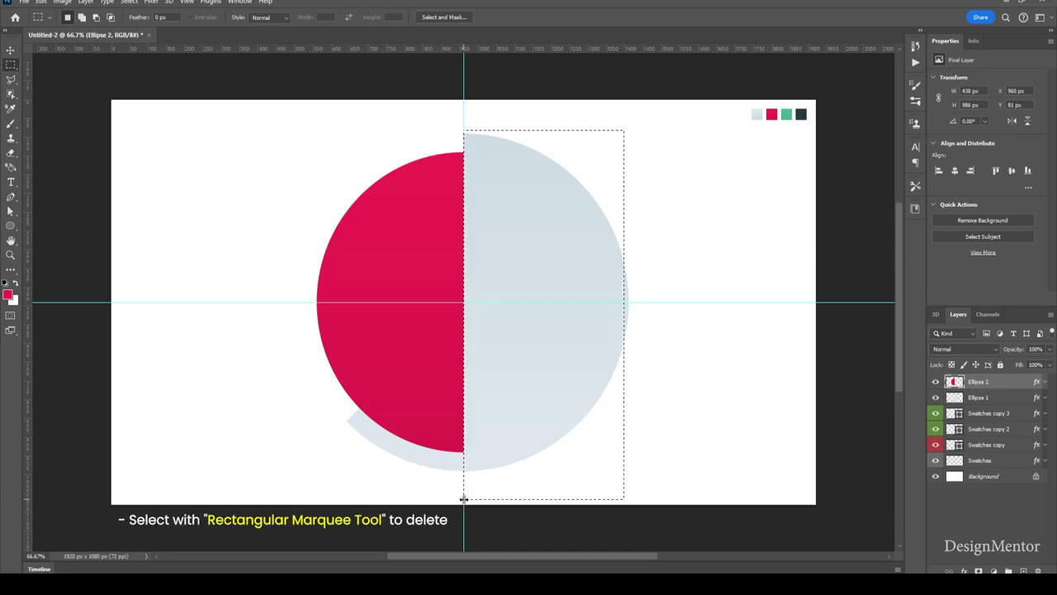
left_click_drag(517, 489, 253, 303)
key("Delete")
key("ctrl+d")
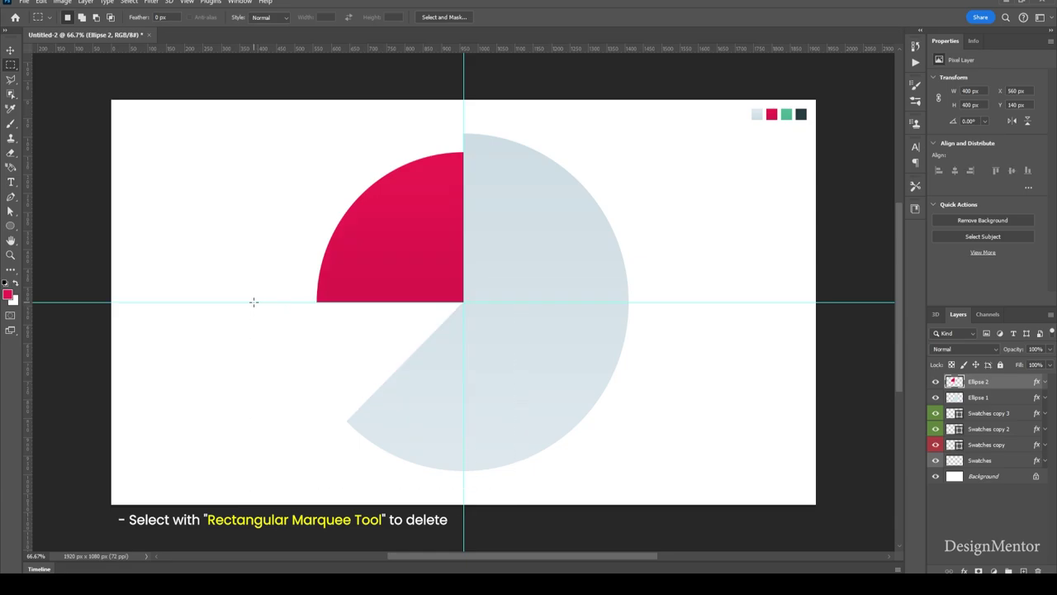
key("v")
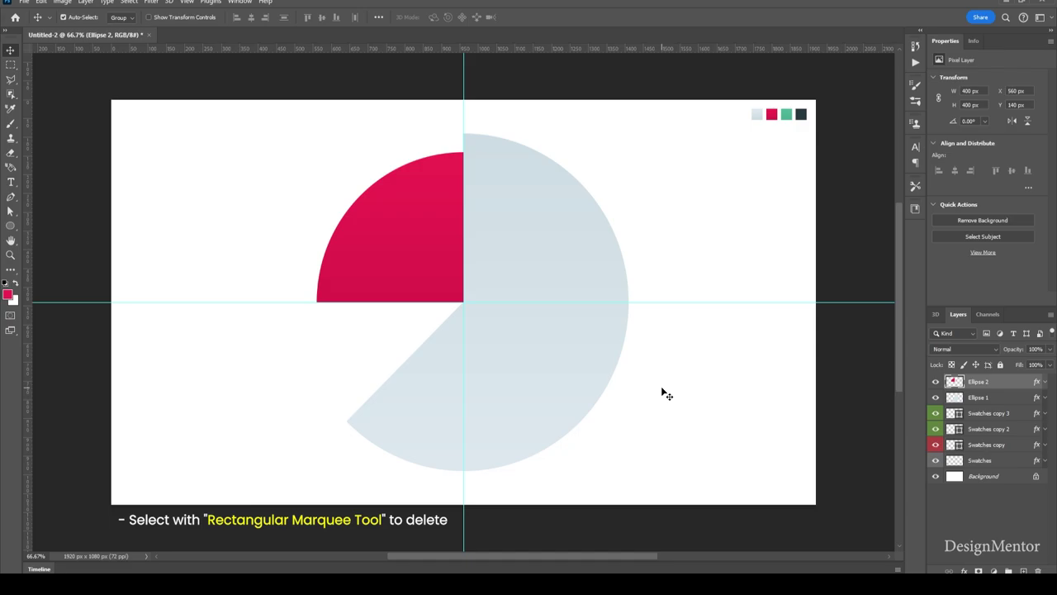
- Create a 700 × 700 px circle, Ellipse 3, with the Ellipse Tool
key("l")
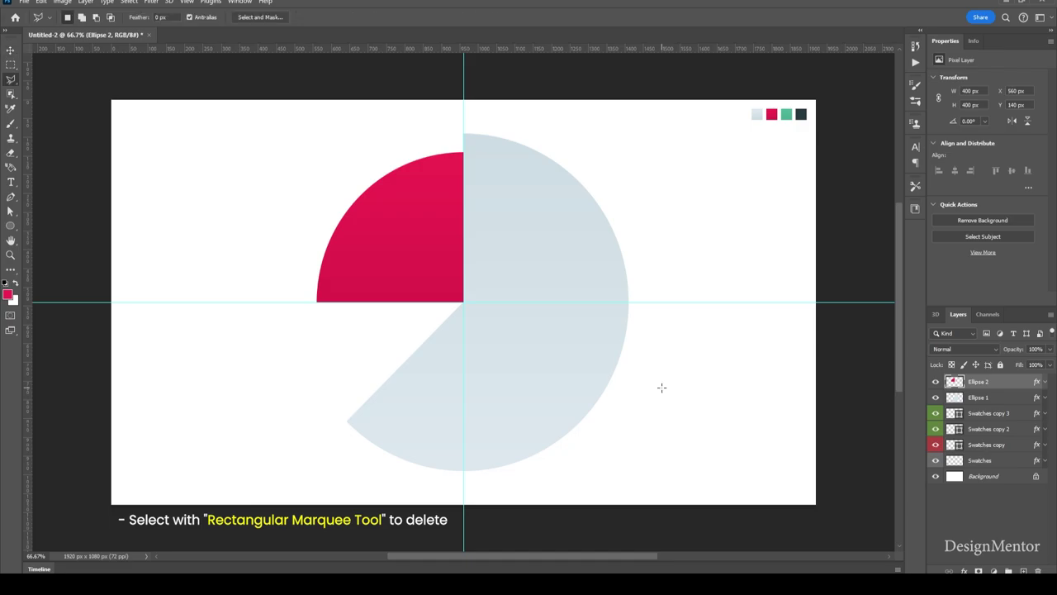
key("i")
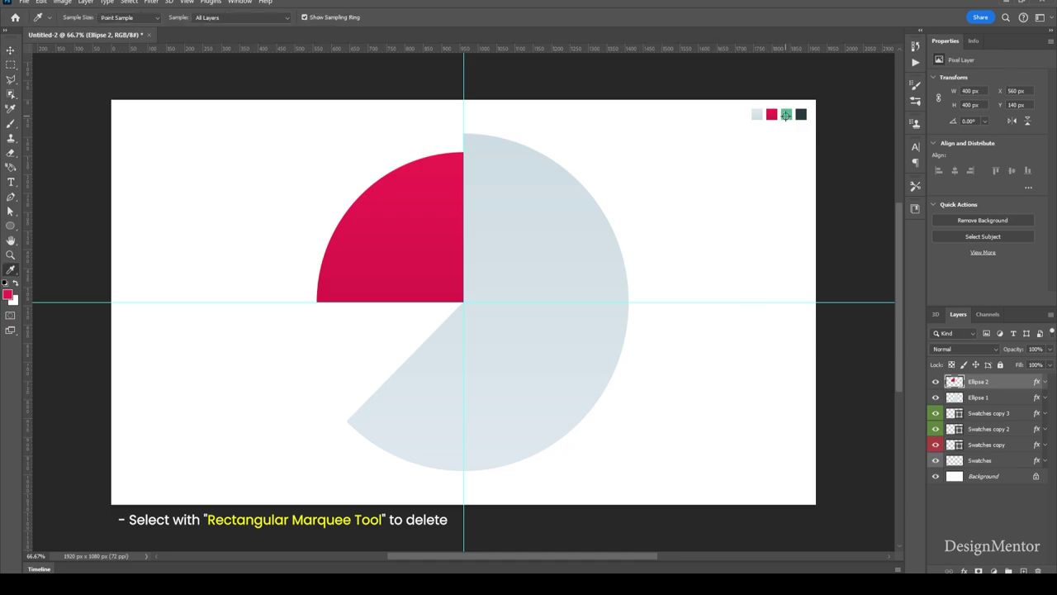
left_click(11, 226)
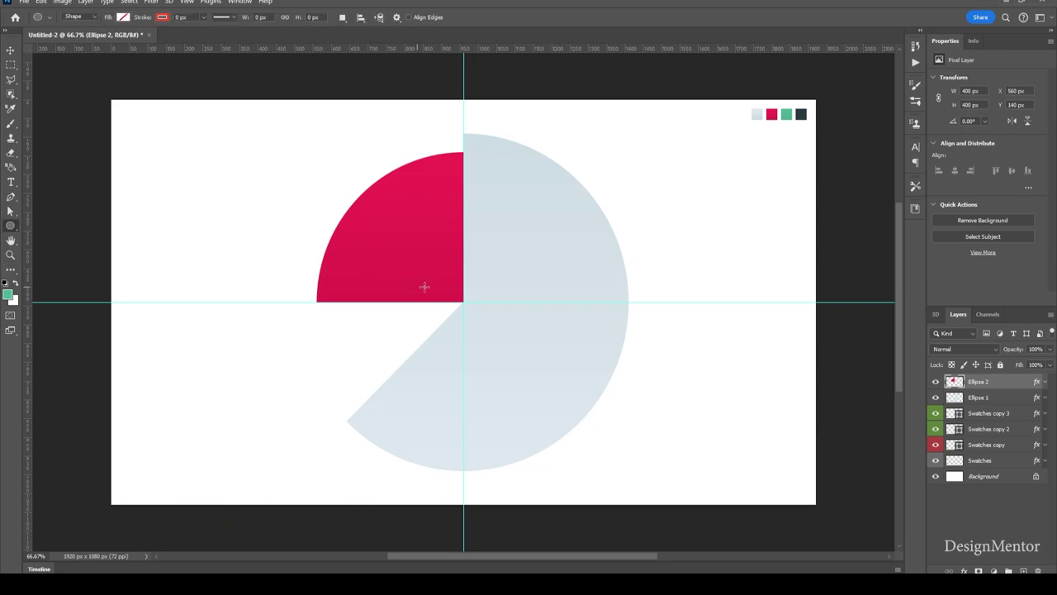
left_click(441, 280)
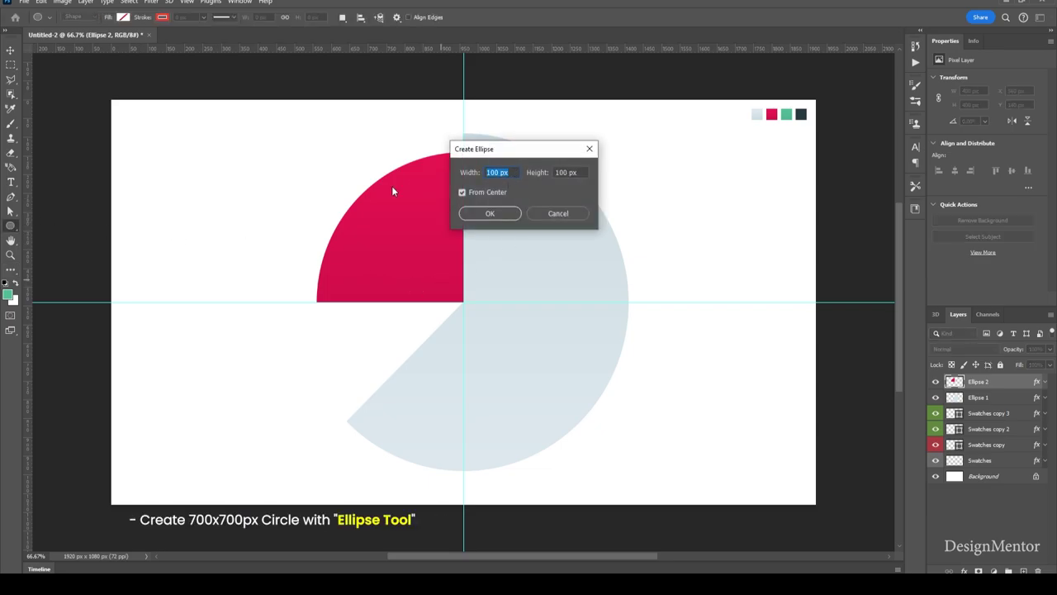
type("700")
key("Tab")
type("7")
key("Return")
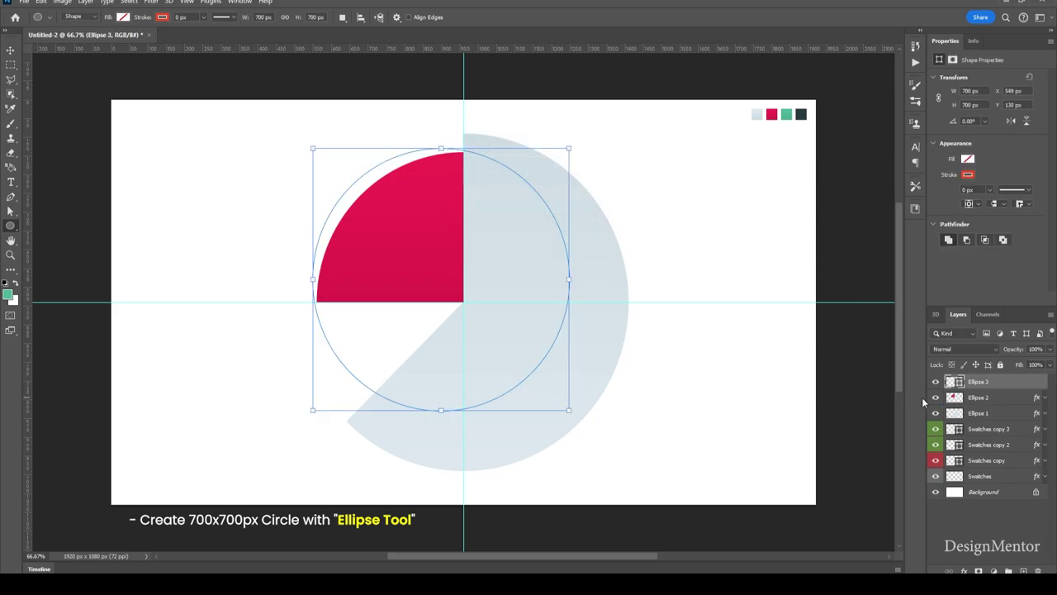
- Give Ellipse 3 a Gradient Overlay with both stops set to the green swatch
right_click(1004, 385)
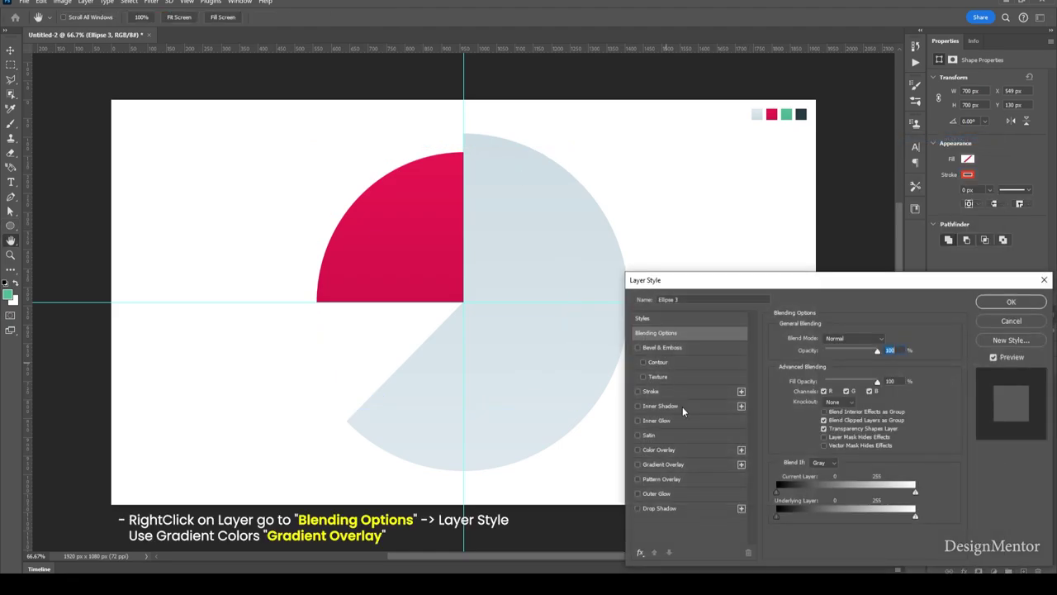
left_click(687, 462)
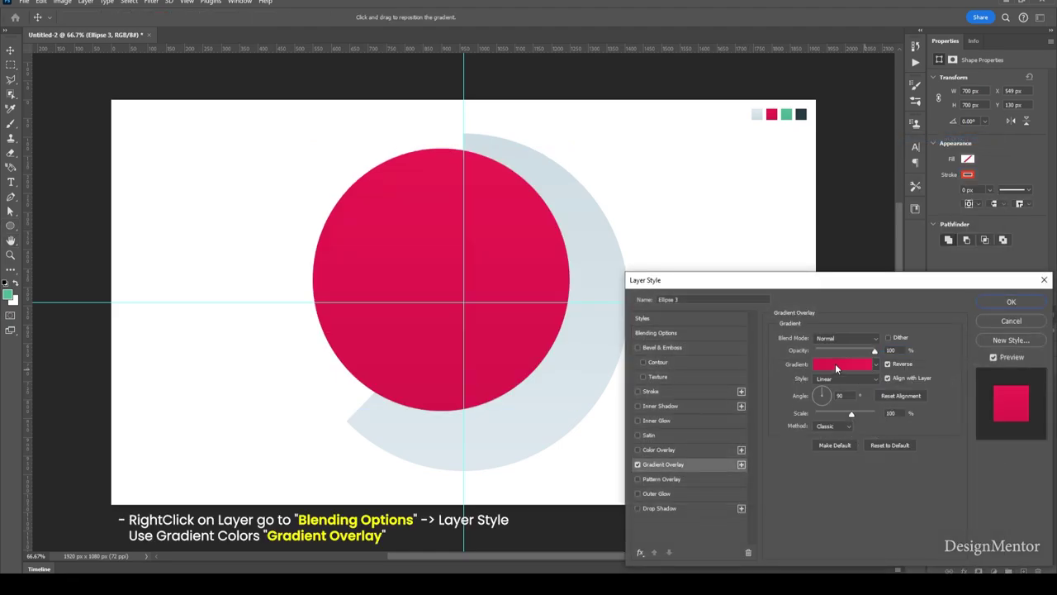
left_click(835, 364)
left_click(606, 433)
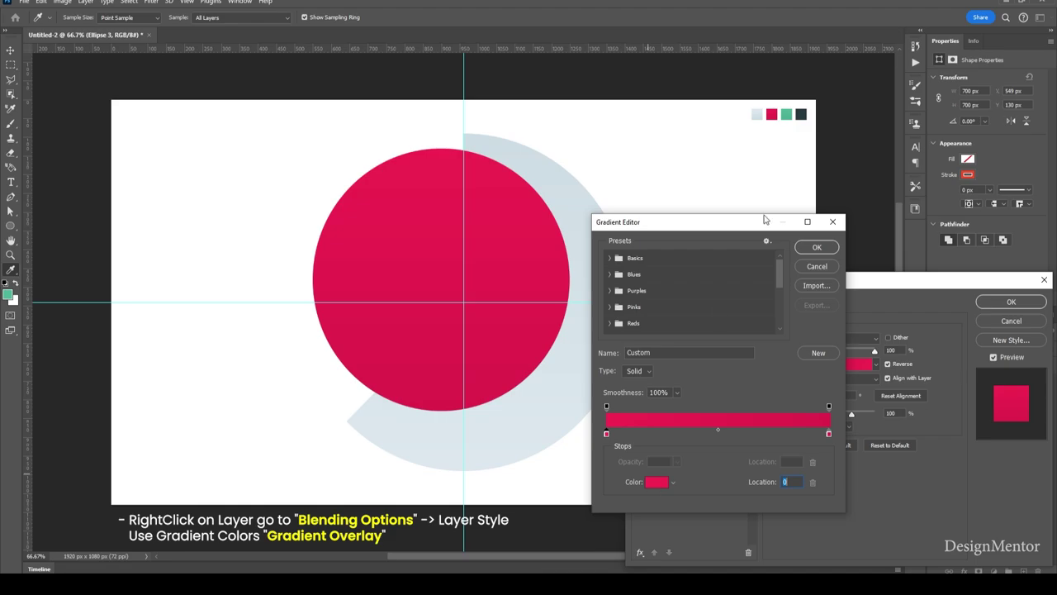
left_click(656, 482)
left_click(783, 113)
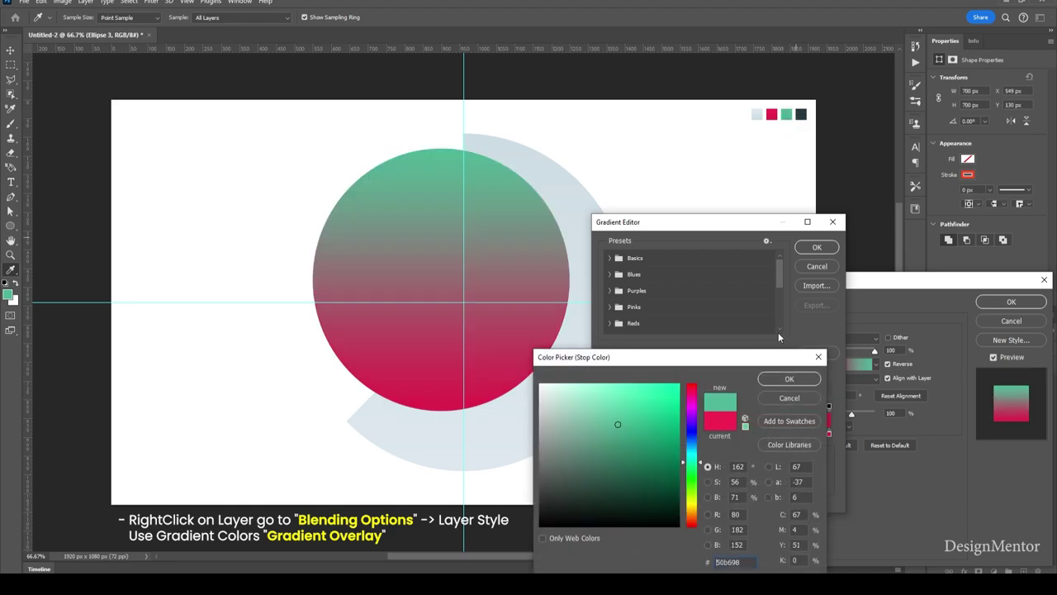
left_click(768, 380)
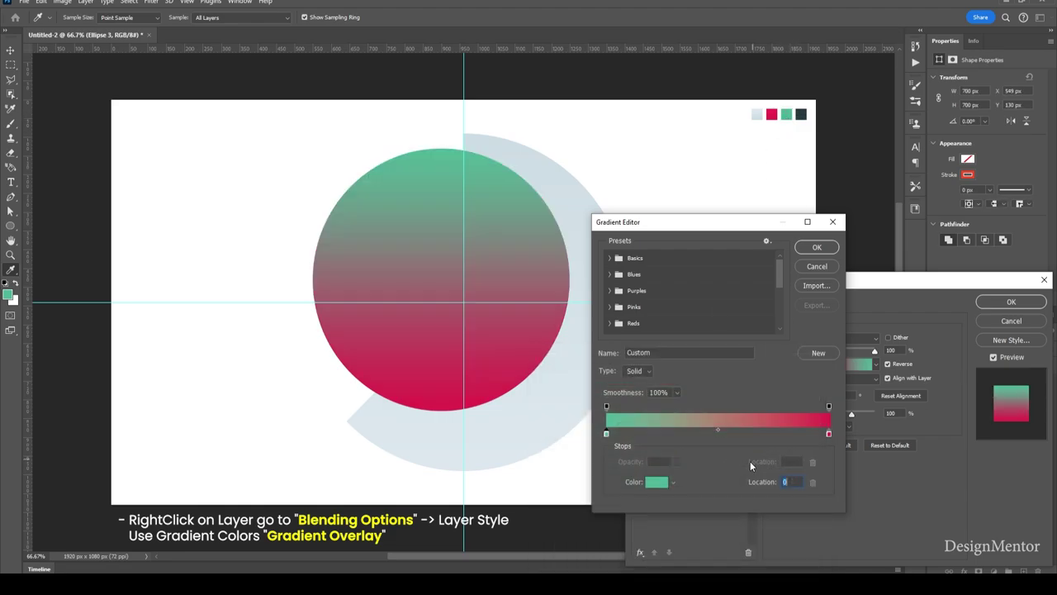
left_click(828, 434)
left_click(656, 482)
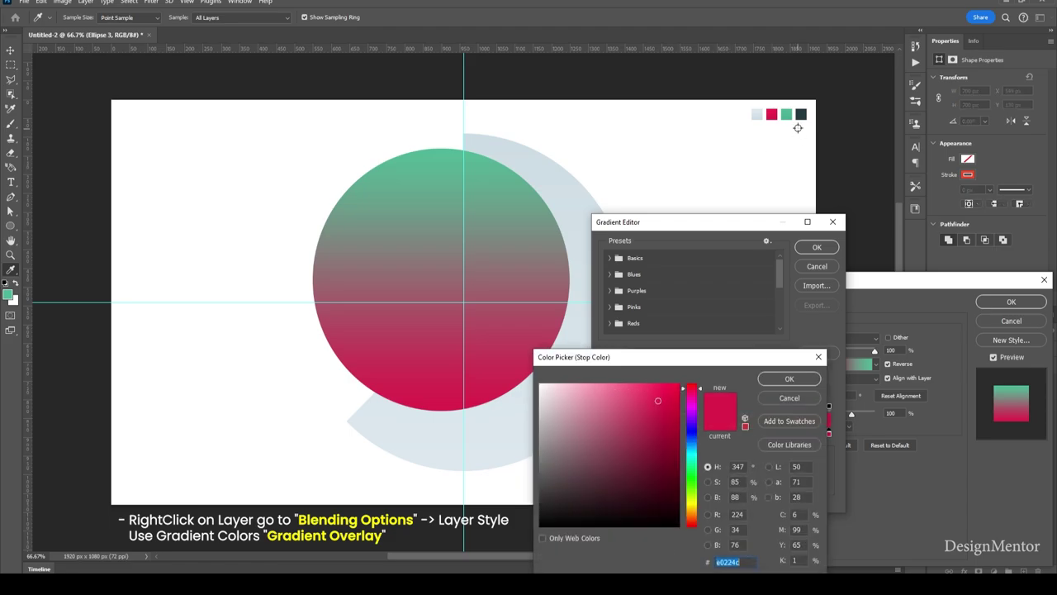
left_click(787, 115)
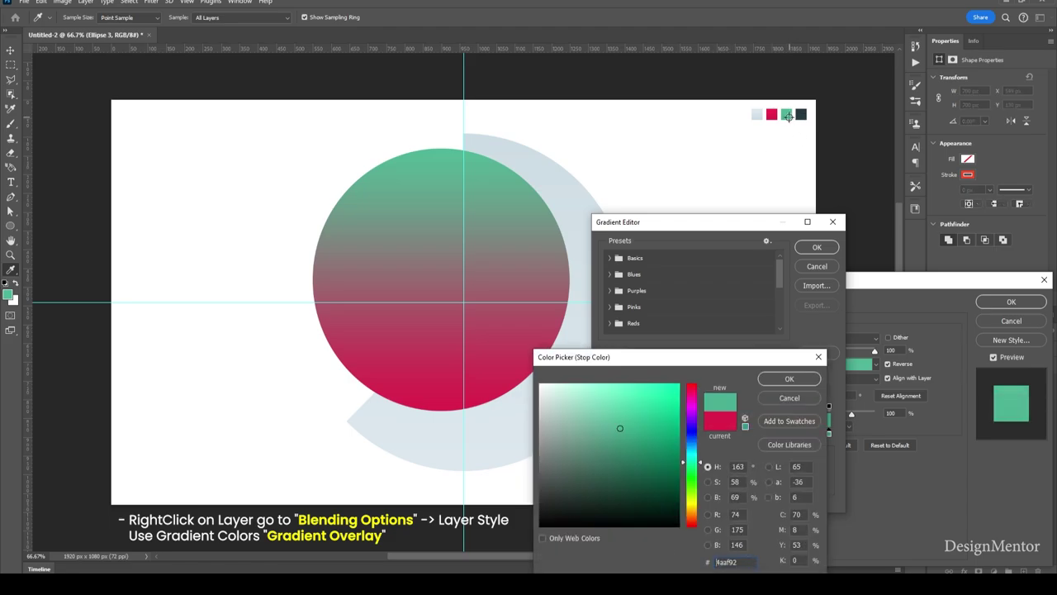
left_click(789, 378)
left_click(818, 248)
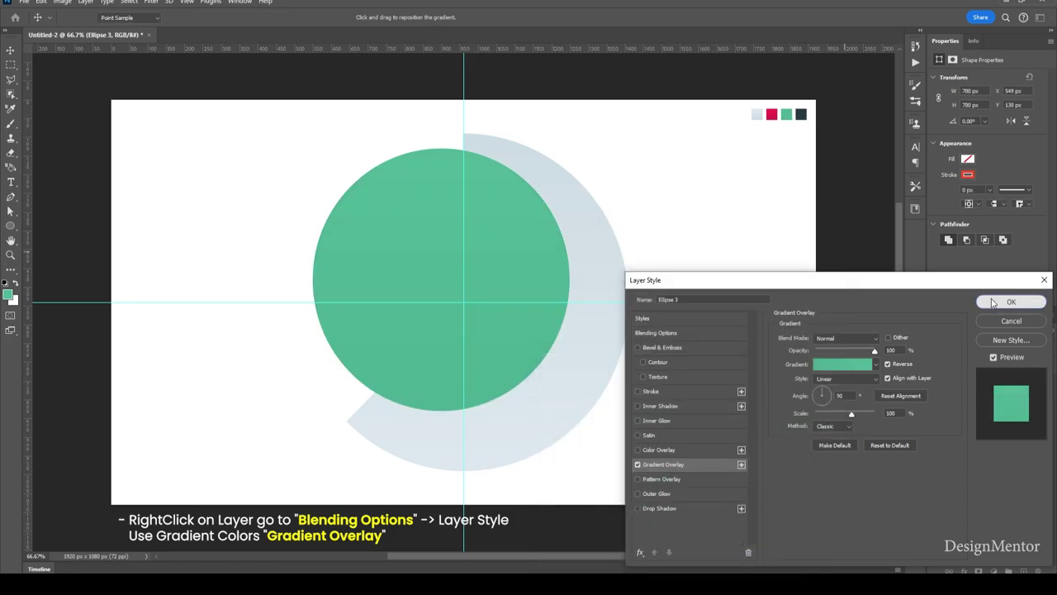
left_click(1011, 303)
left_click(1044, 383)
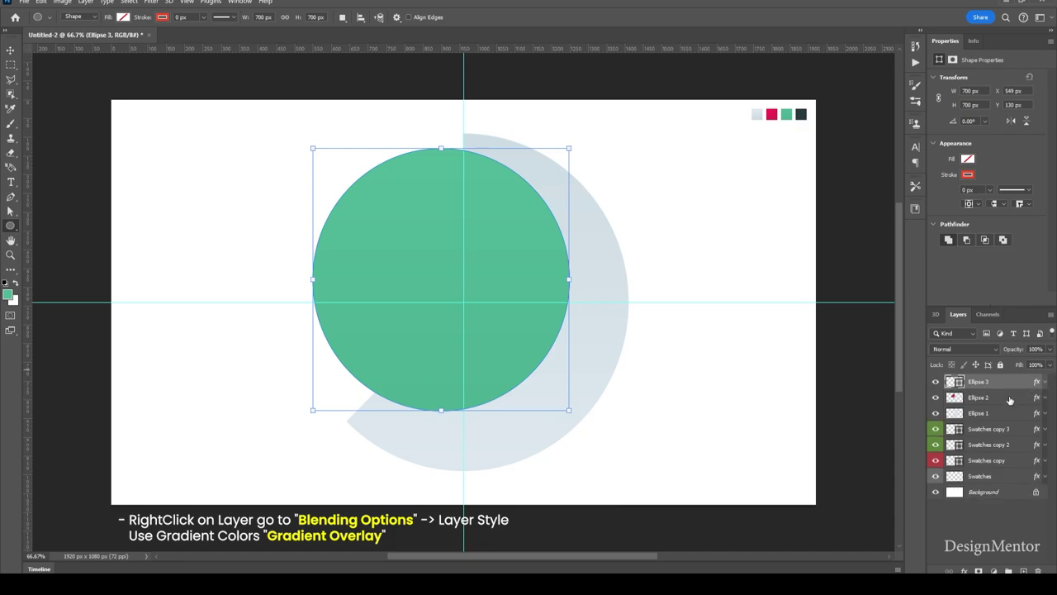
- Centre the green circle on the canvas and rasterize its layer
left_click(10, 50)
left_click(251, 17)
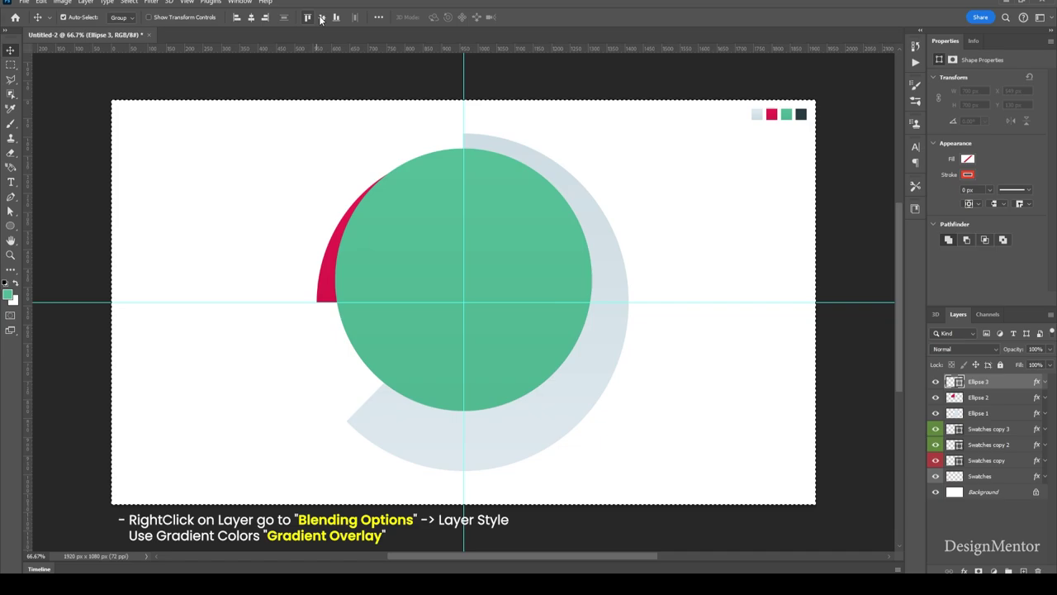
left_click(322, 17)
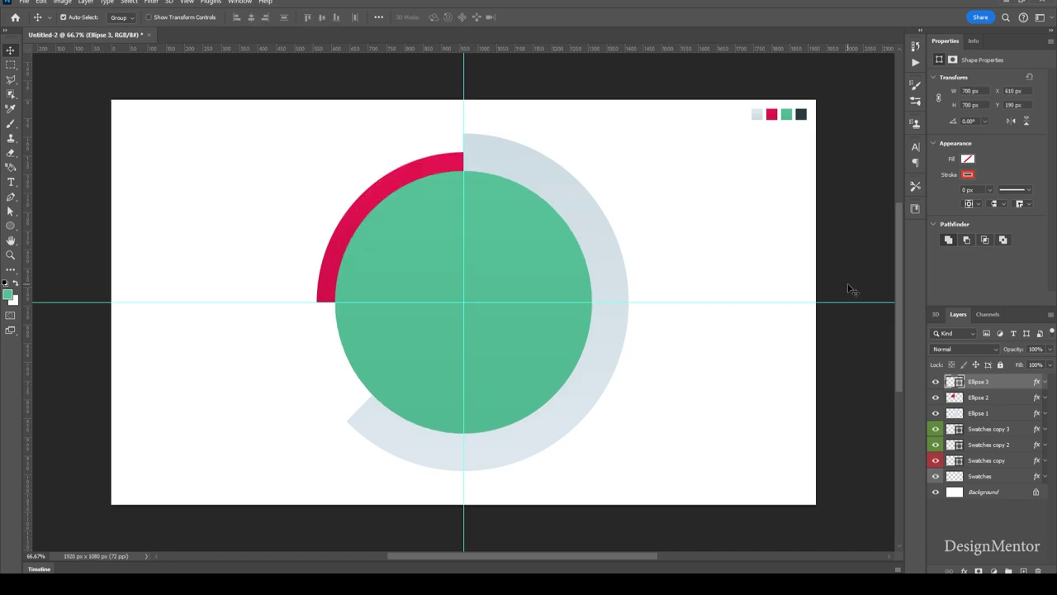
right_click(1000, 382)
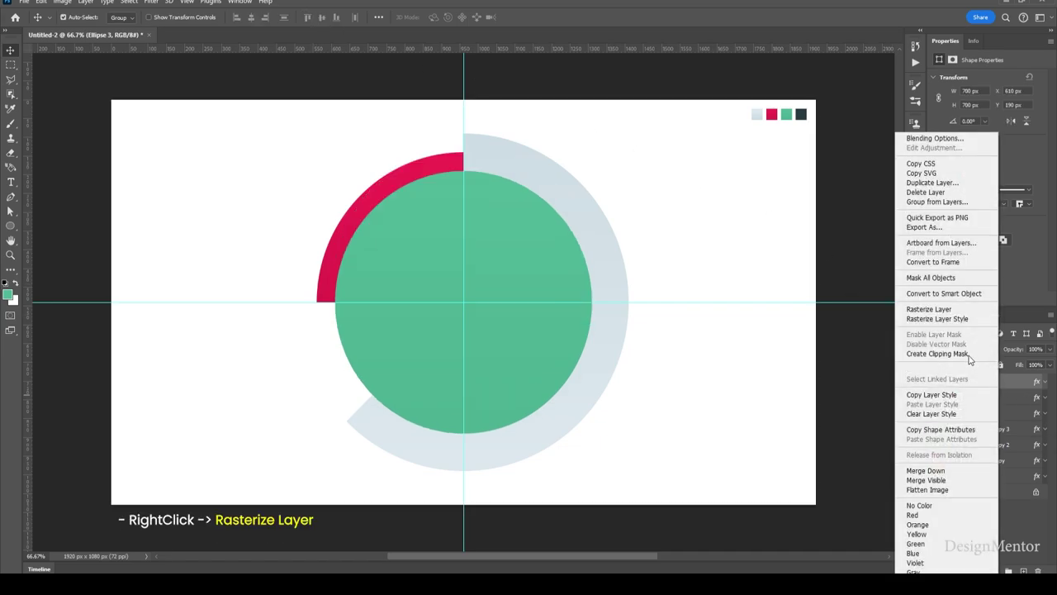
left_click(926, 310)
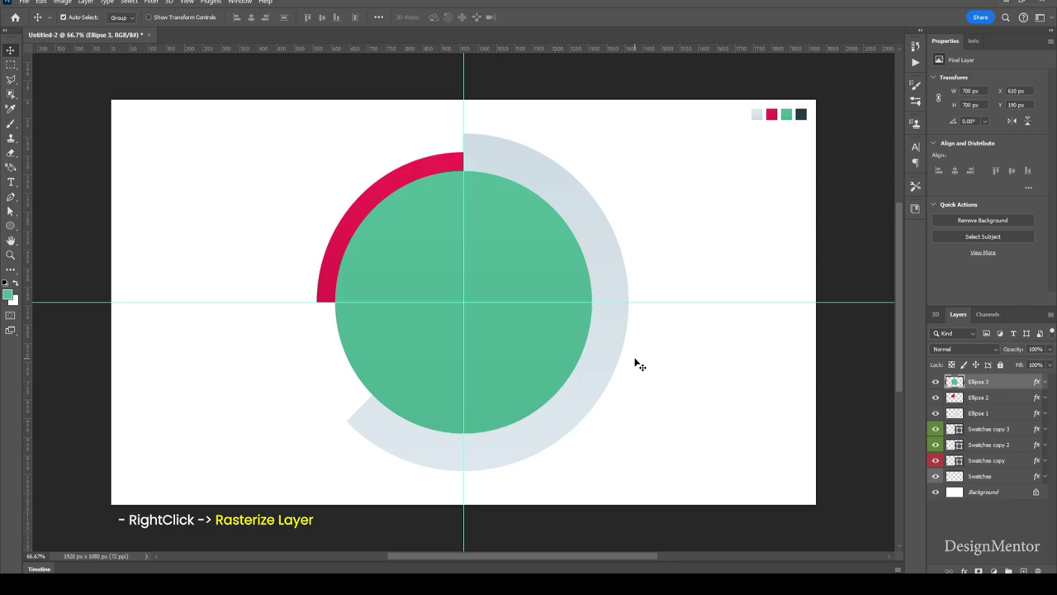
- Delete the green circle's top half and lower-right quarter with rectangular selections
key("m")
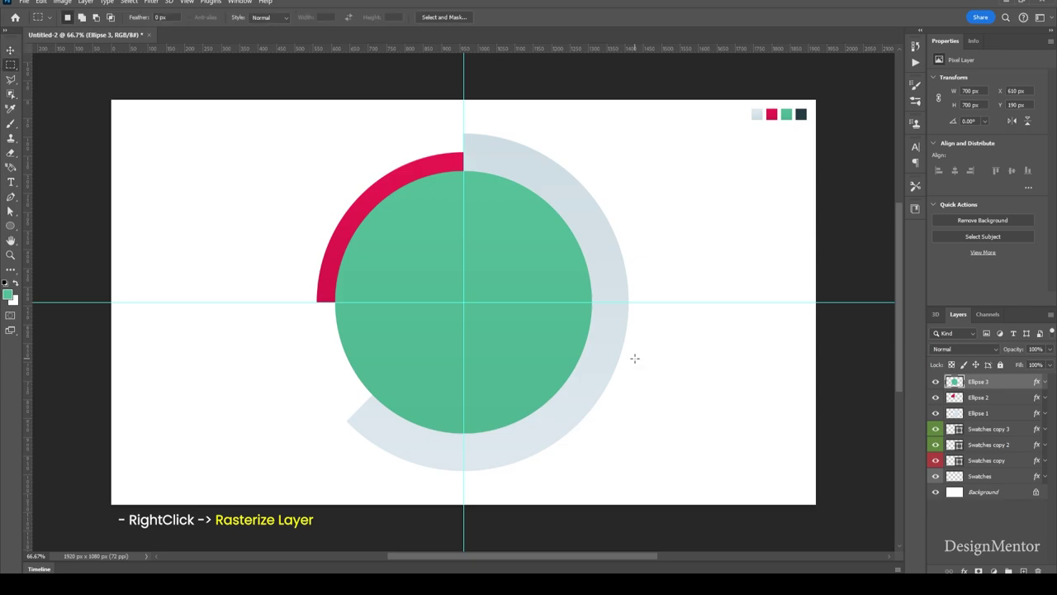
left_click_drag(235, 140, 648, 306)
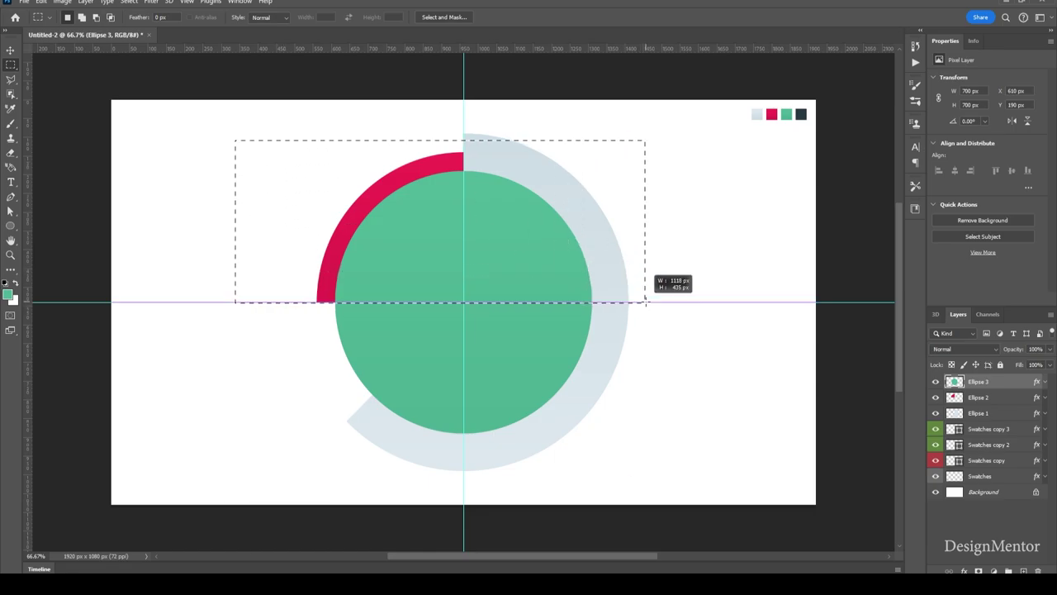
key("Delete")
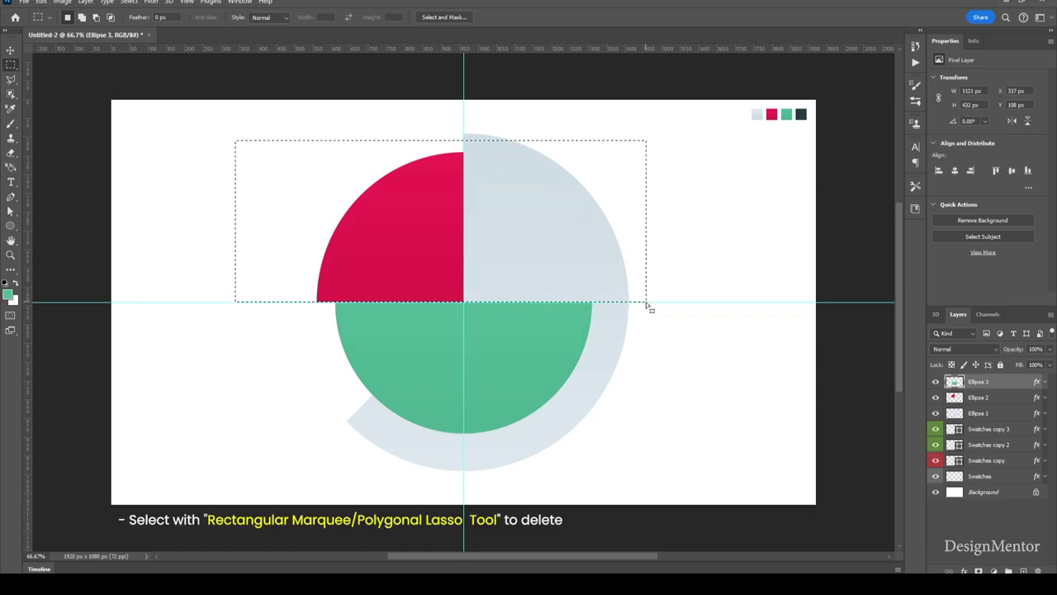
key("ctrl+d")
left_click_drag(626, 271, 463, 475)
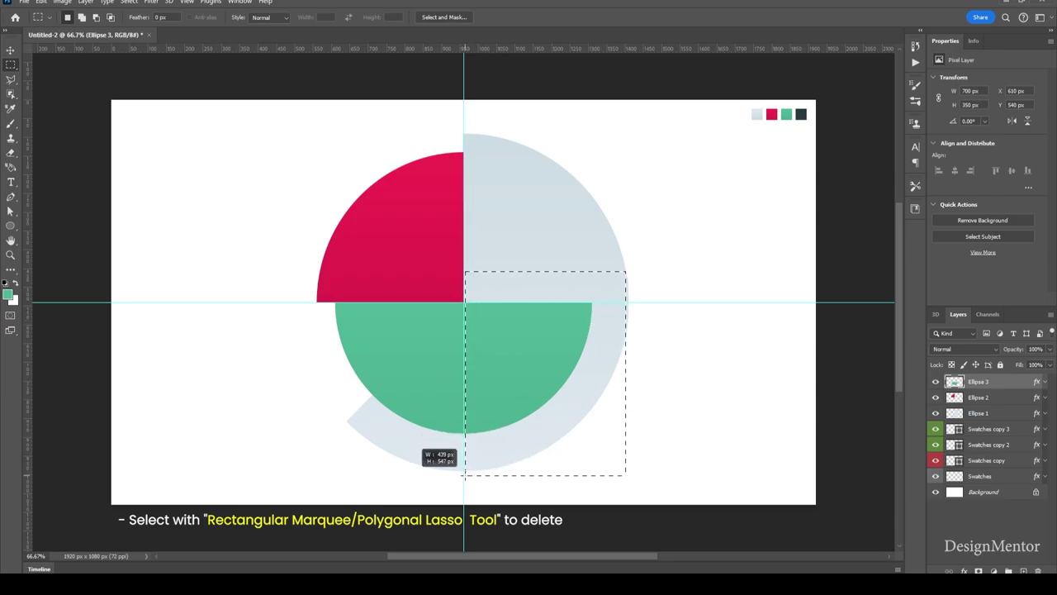
left_click_drag(463, 475, 463, 475)
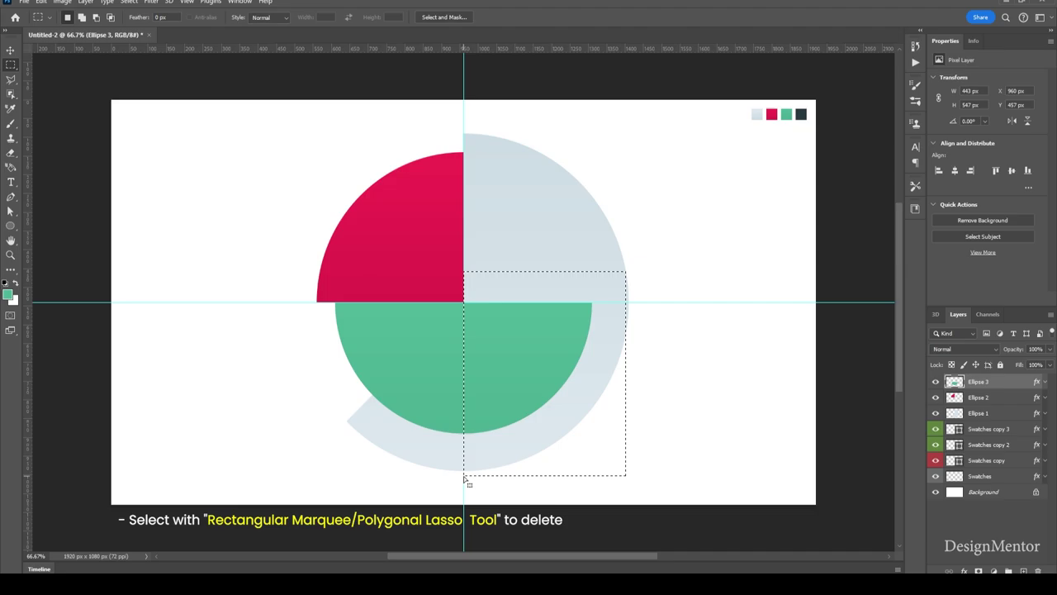
key("Delete")
key("ctrl+d")
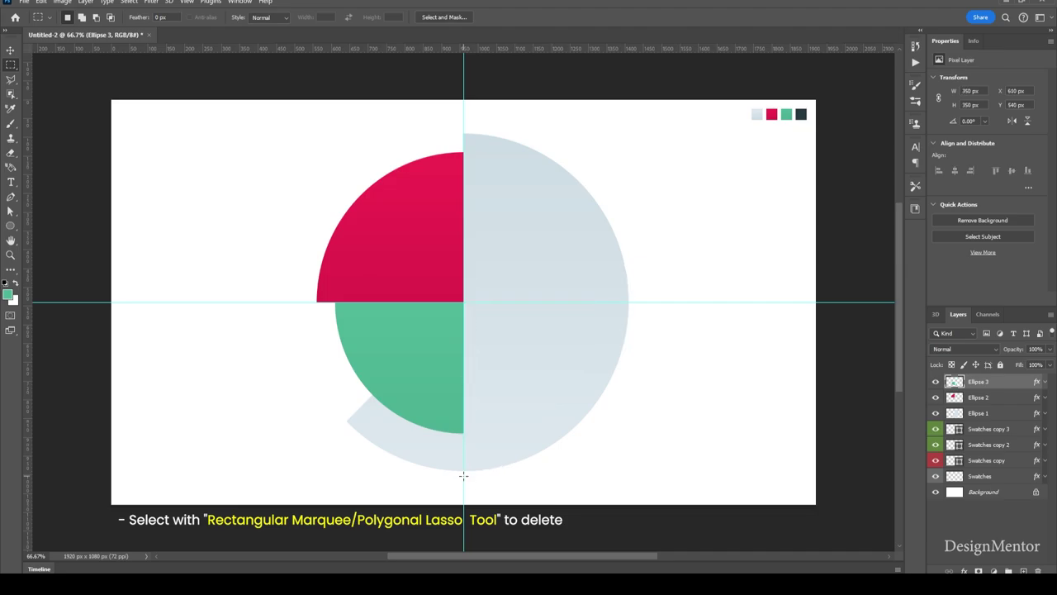
- Lasso-select and delete the excess lower-left green, leaving a narrow wedge below the red slice
key("l")
left_click(542, 406)
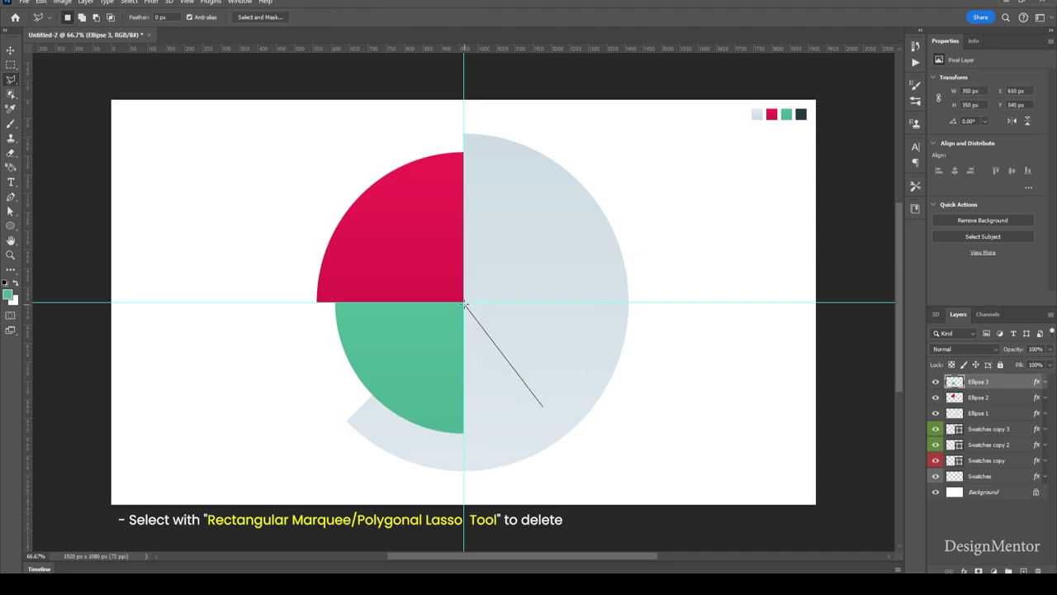
key("v")
key("l")
left_click(573, 419)
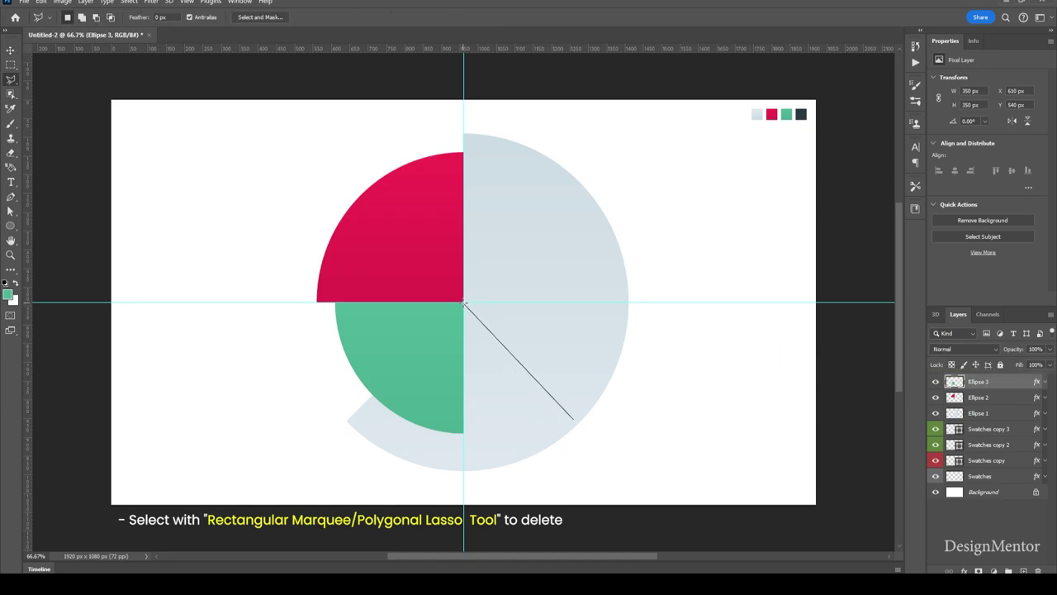
left_click(463, 302)
left_click(323, 375)
left_click(323, 451)
left_click(573, 452)
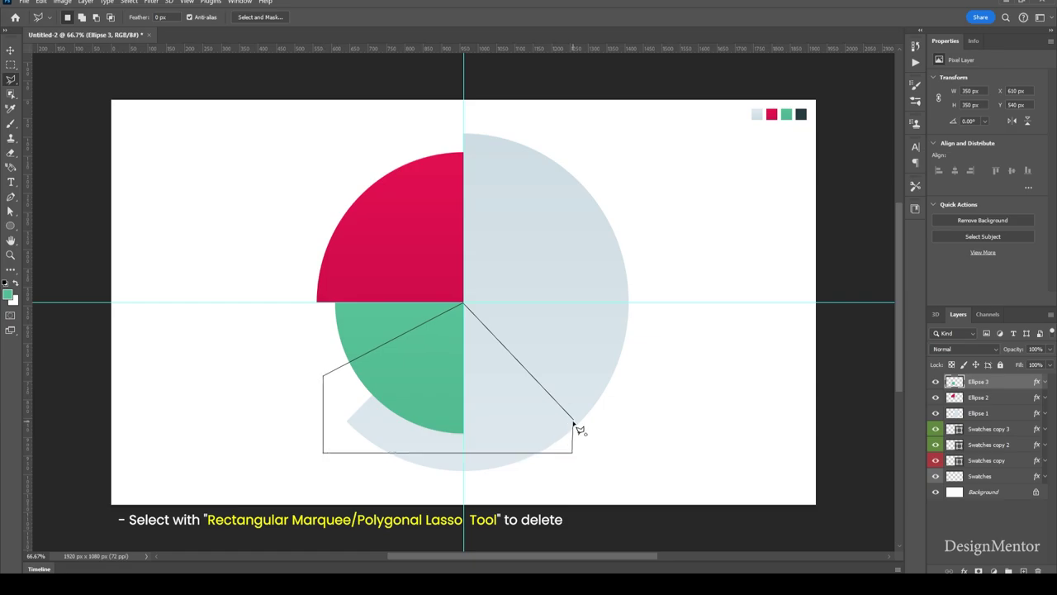
left_click(576, 422)
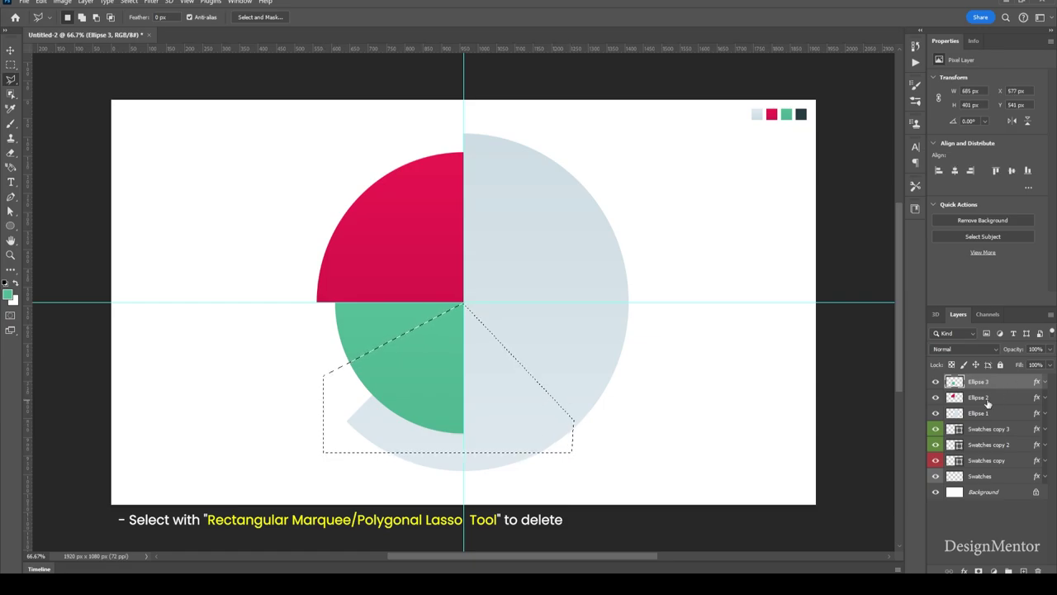
key("Delete")
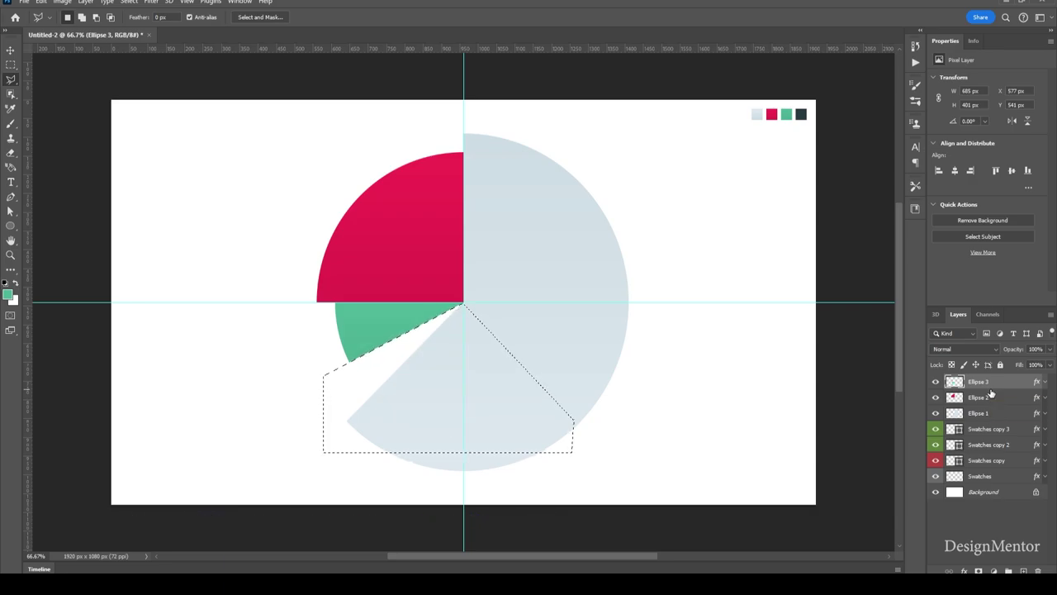
key("ctrl+d")
key("i")
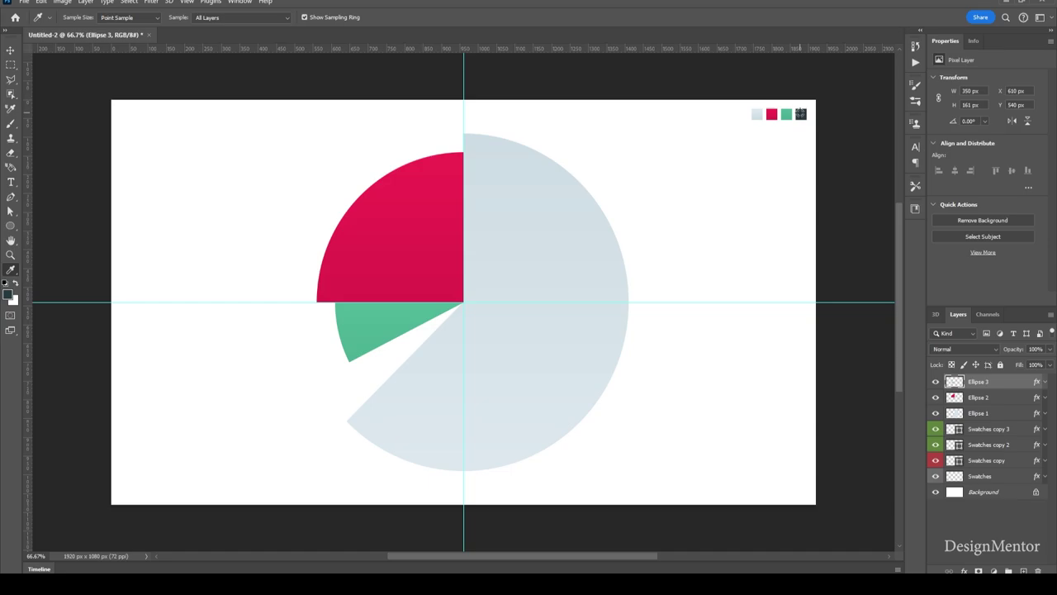
- Draw a 600×600 px circle from its centre near the guide crossing with the Ellipse Tool
left_click(11, 226)
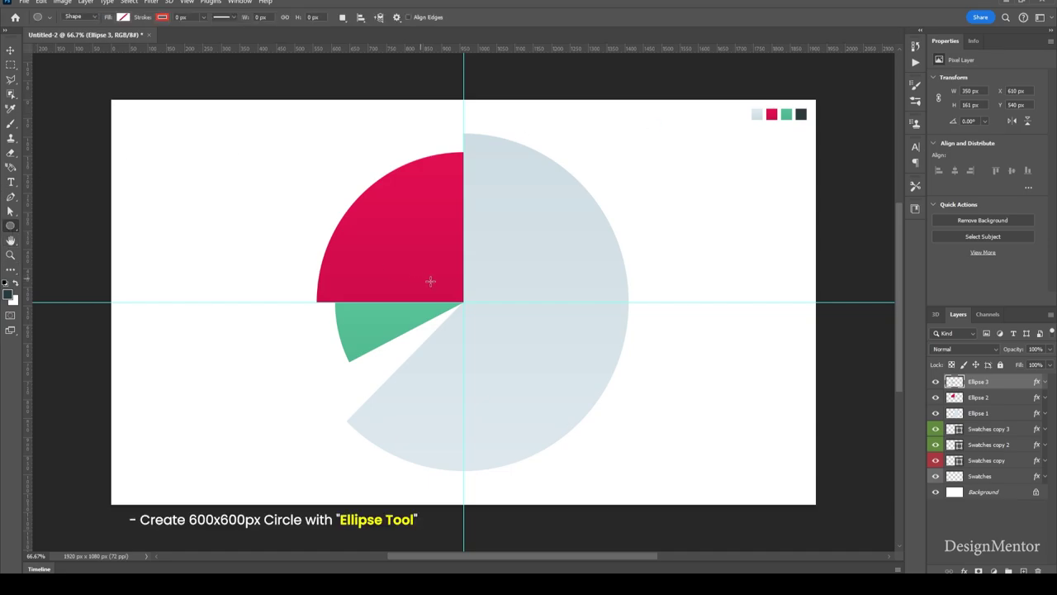
left_click(444, 287)
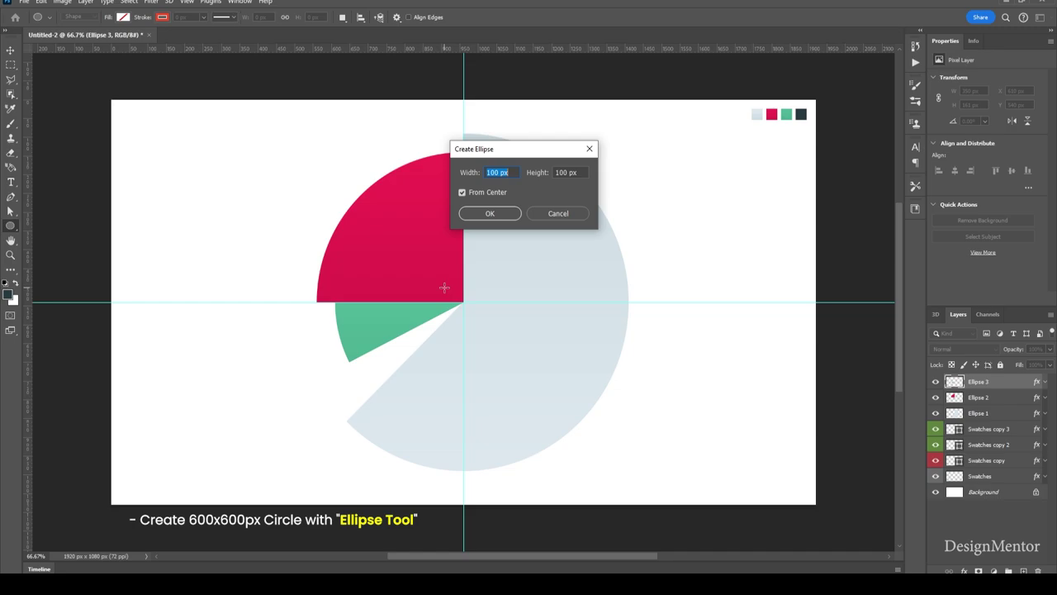
type("6")
key("Tab")
type("6")
type("00")
left_click(487, 213)
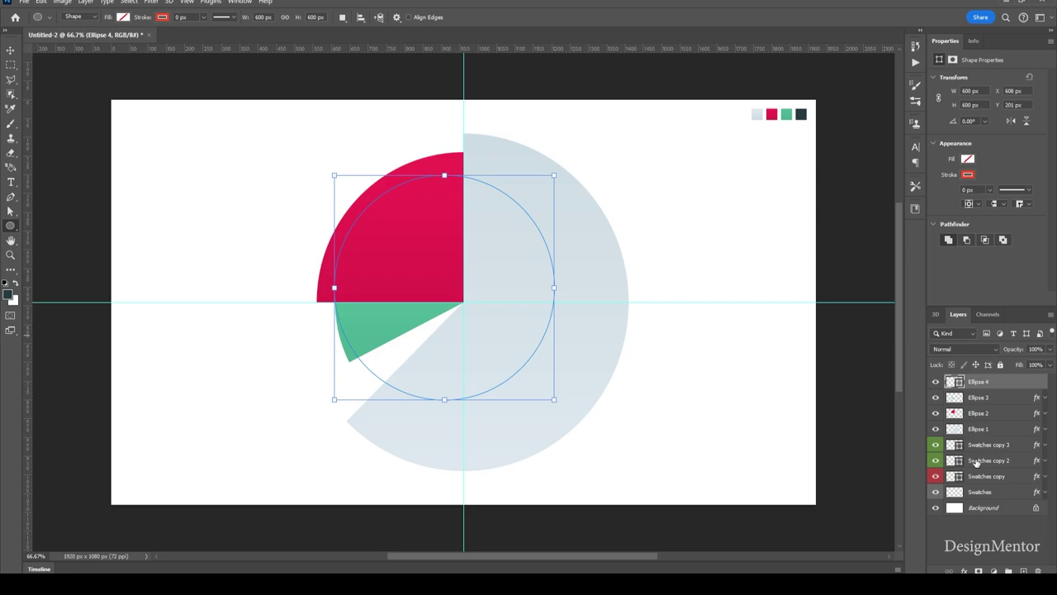
- Add a Gradient Overlay to Ellipse 4 and set its left stop to dark navy #283940
right_click(996, 385)
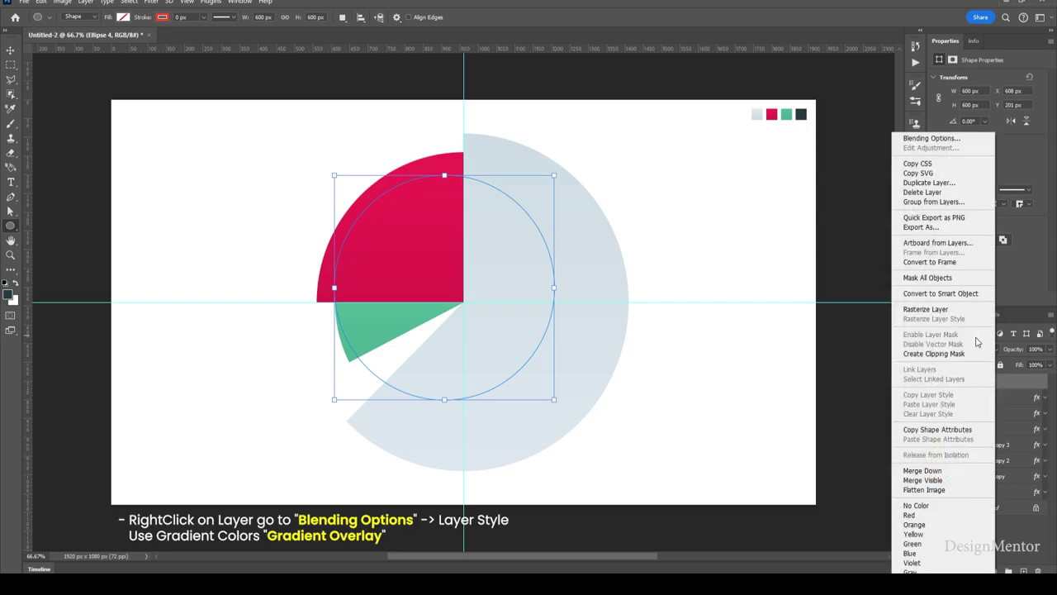
left_click(927, 139)
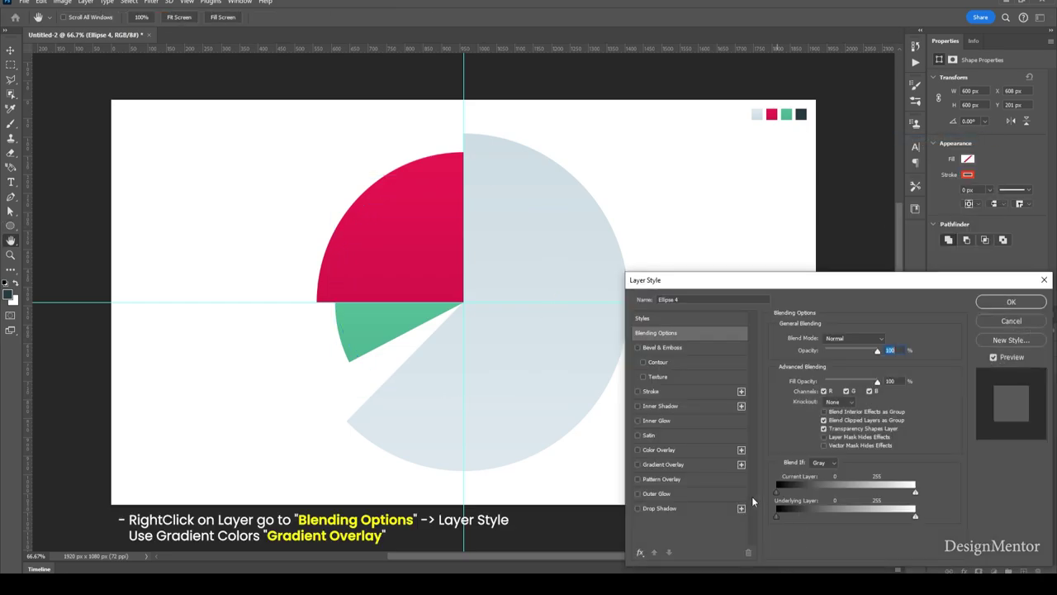
left_click(678, 465)
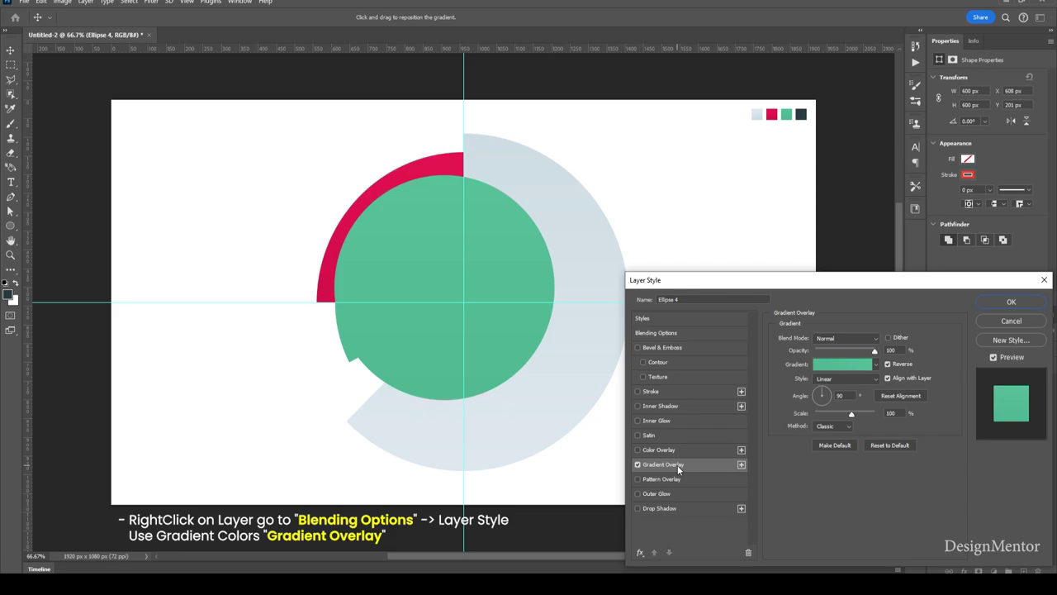
left_click(839, 363)
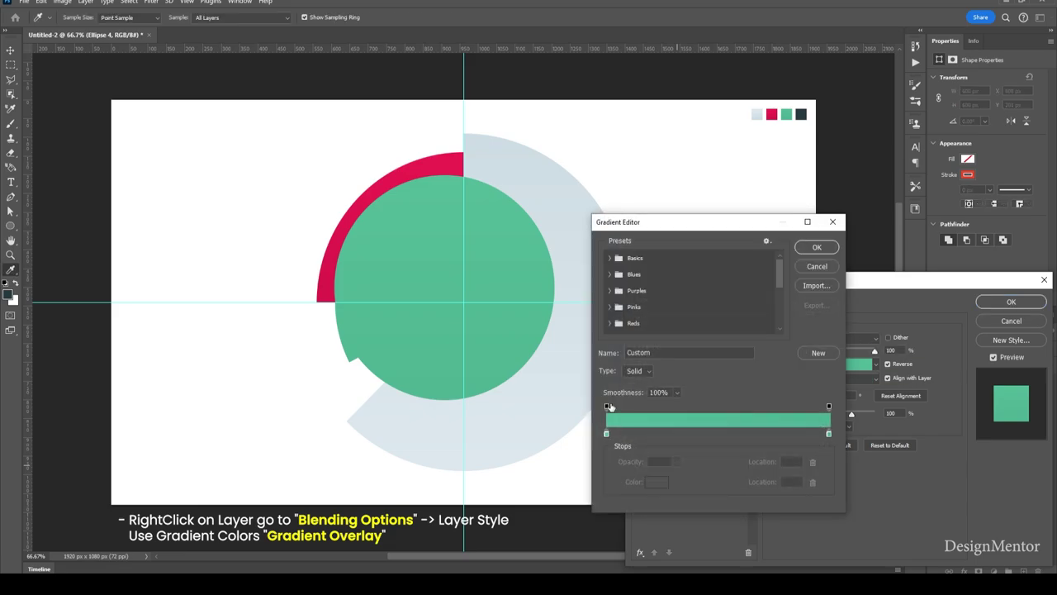
left_click(607, 434)
left_click(656, 481)
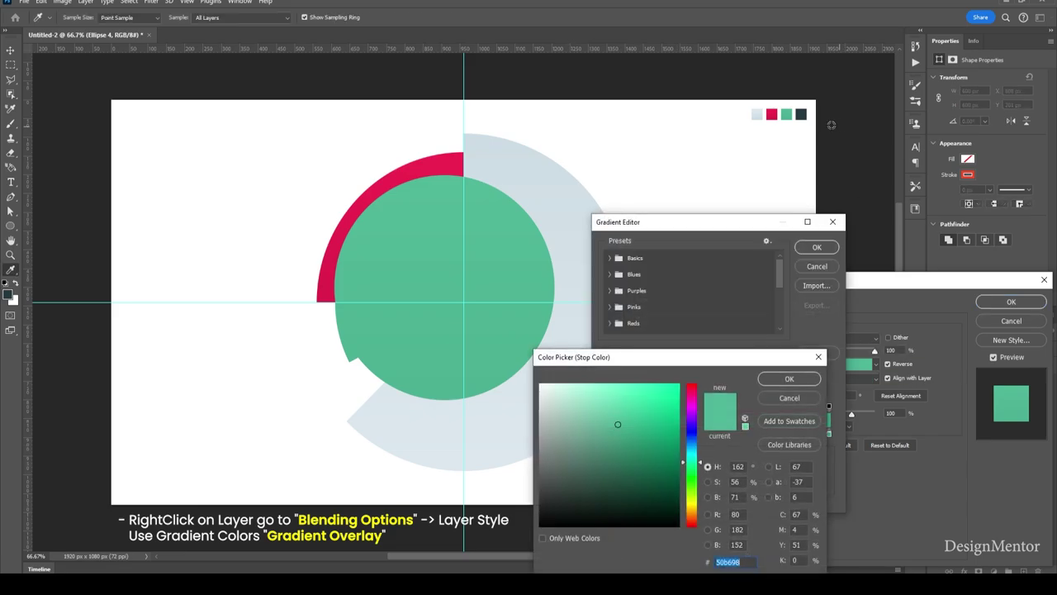
left_click(799, 112)
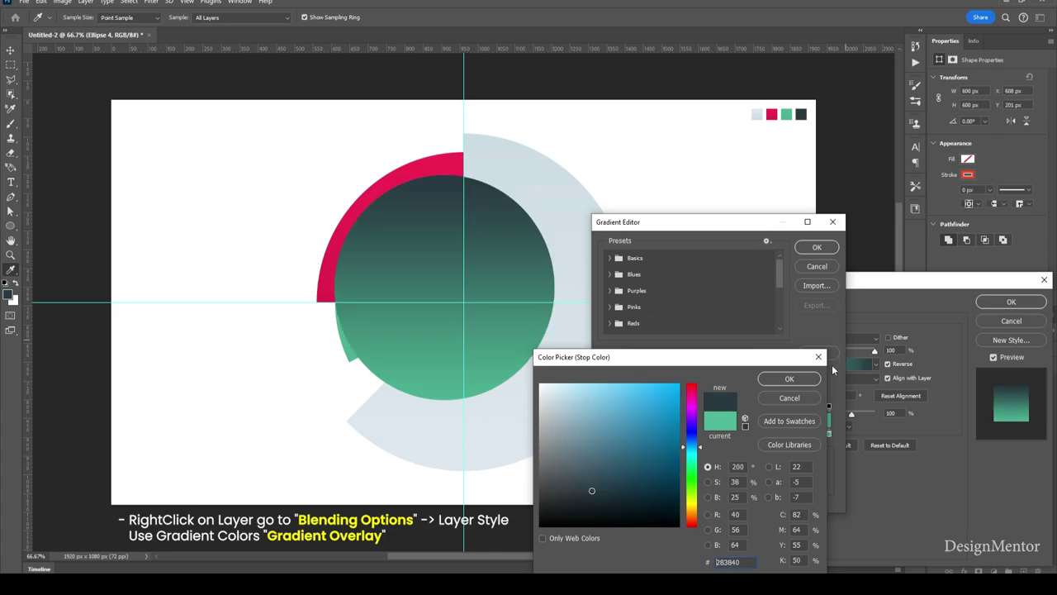
left_click(789, 378)
- Set the right gradient stop to #283940 as well and apply the solid dark overlay
left_click(829, 433)
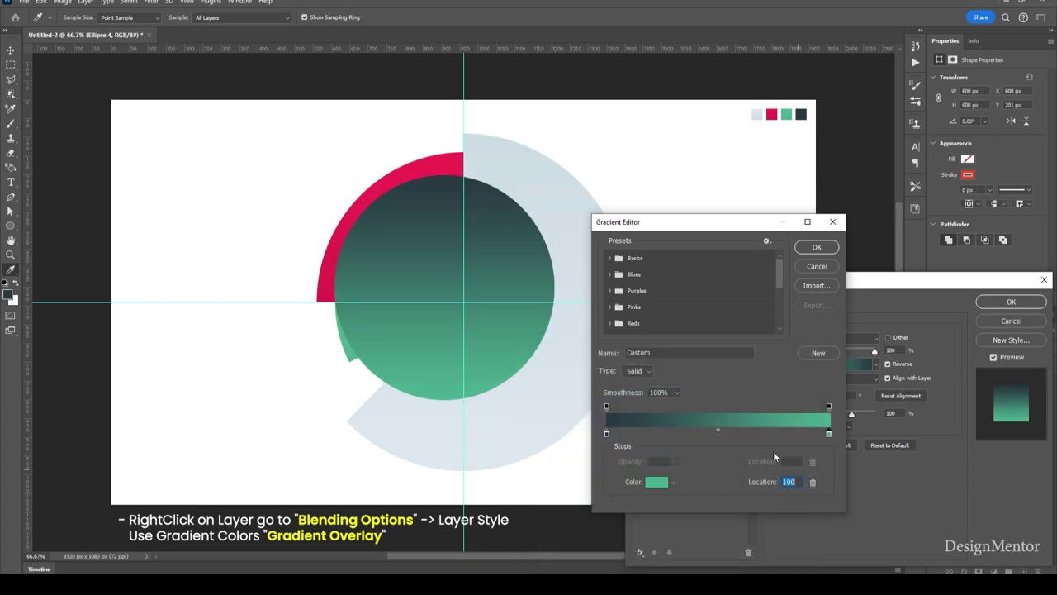
left_click(655, 483)
left_click(801, 113)
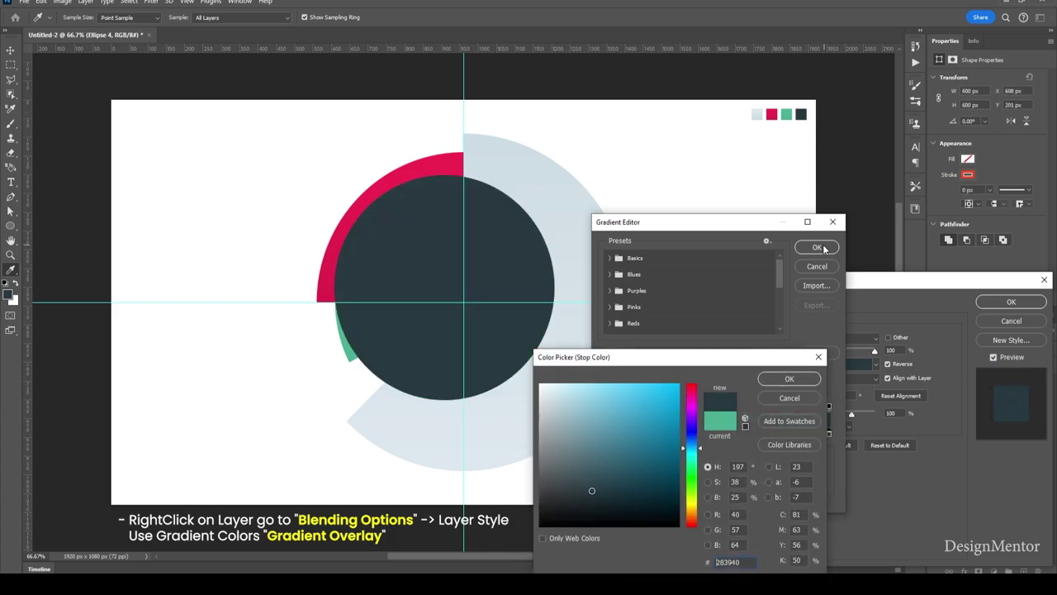
left_click(794, 377)
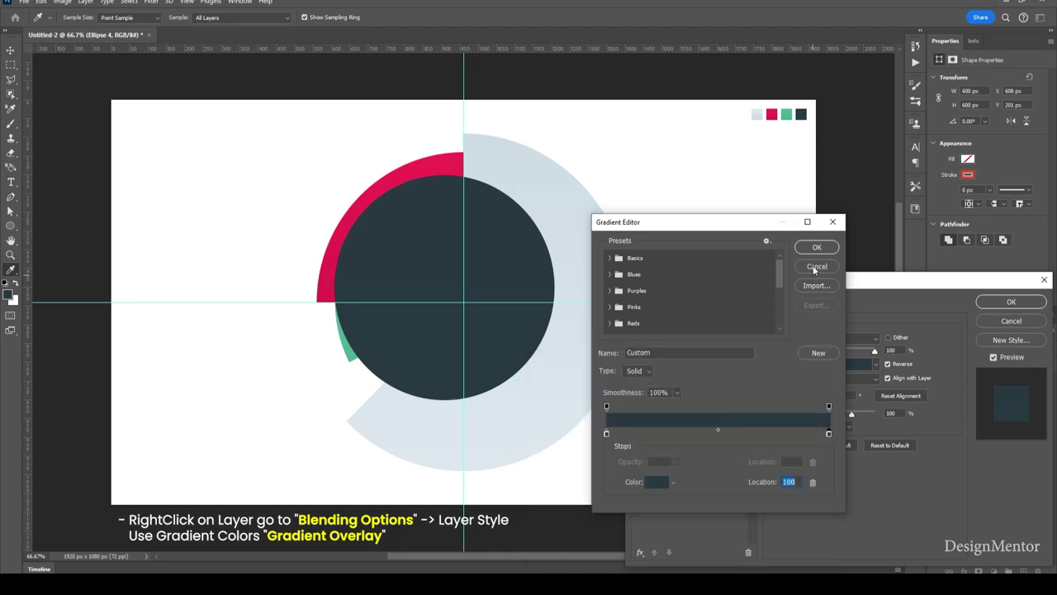
left_click(817, 247)
left_click(1011, 301)
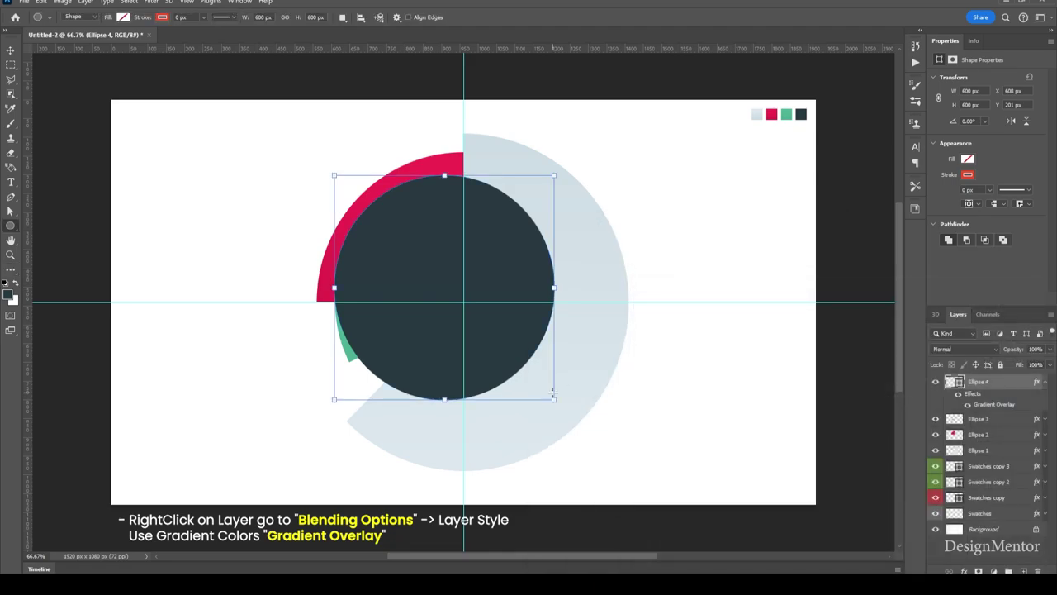
- Centre the dark circle horizontally and vertically on the canvas
key("v")
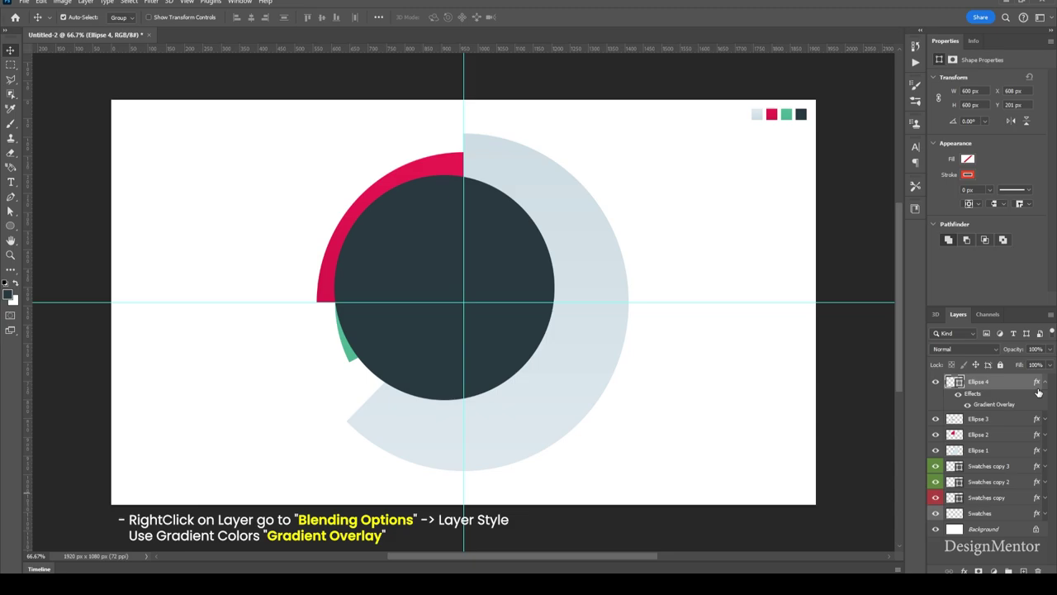
left_click(1047, 382)
key("ctrl+a")
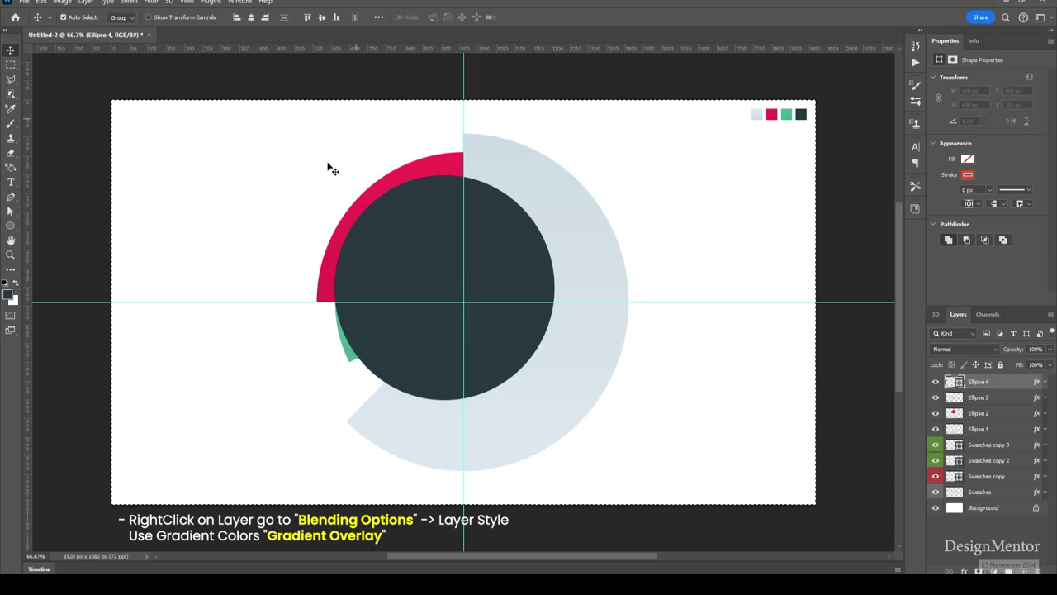
left_click(251, 18)
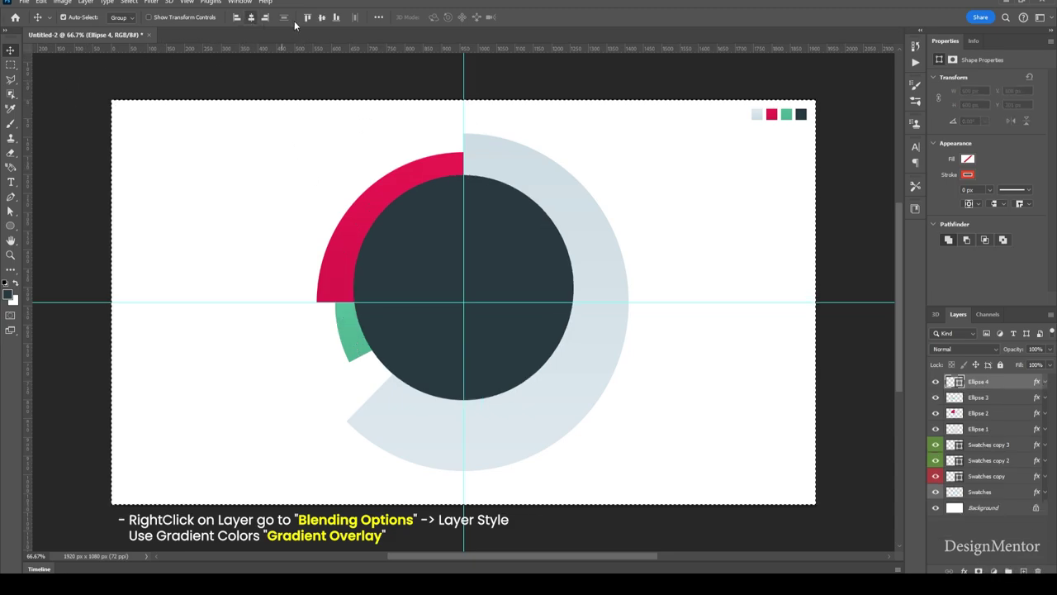
left_click(322, 17)
key("ctrl+d")
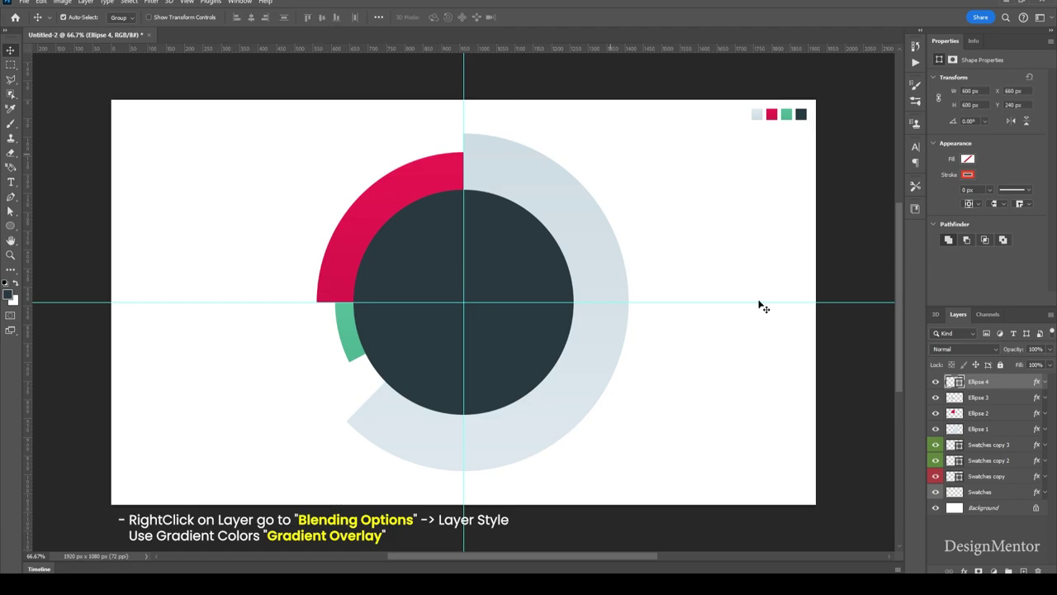
- Rasterize Ellipse 4 and delete its upper half above the horizontal guide
right_click(1016, 382)
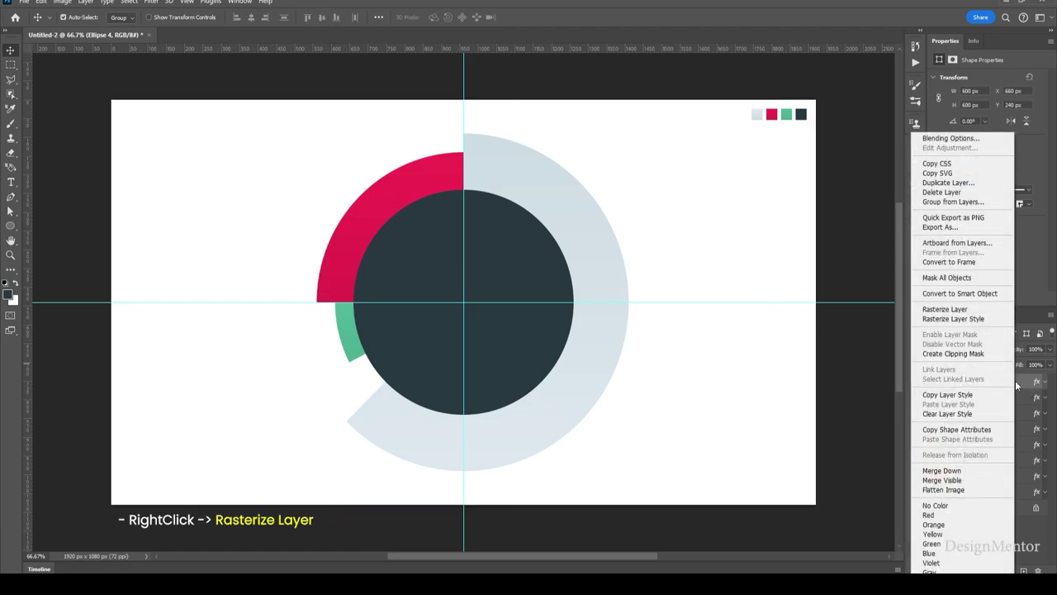
left_click(964, 311)
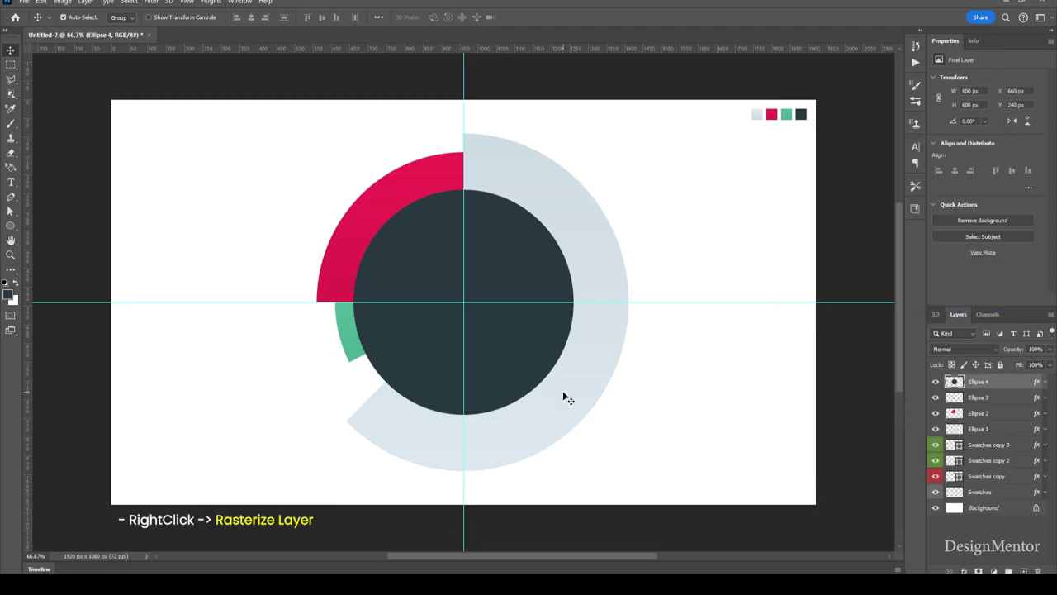
key("m")
left_click_drag(298, 165, 660, 303)
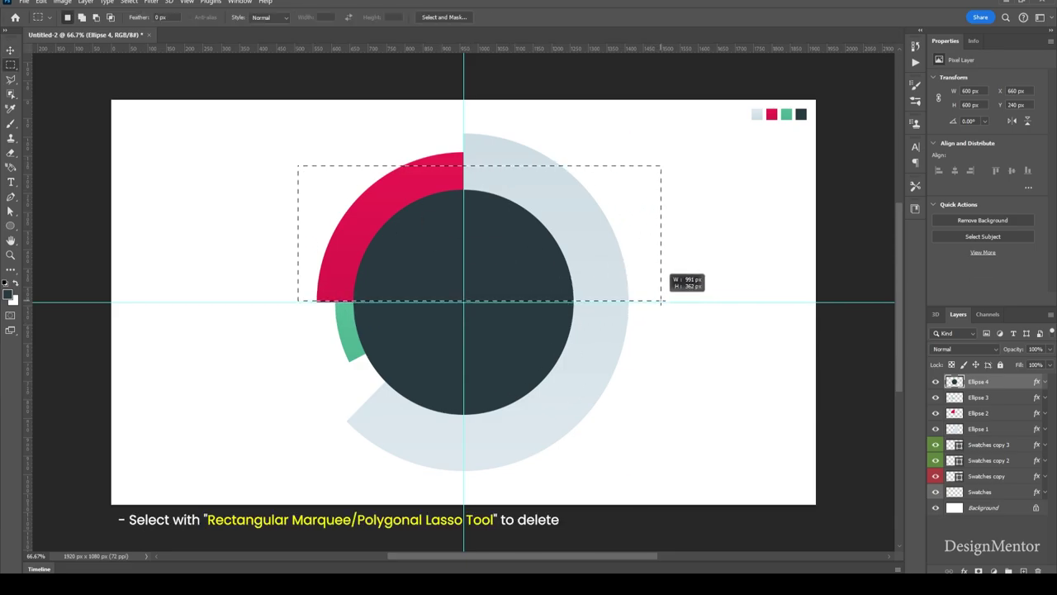
left_click_drag(659, 304, 658, 301)
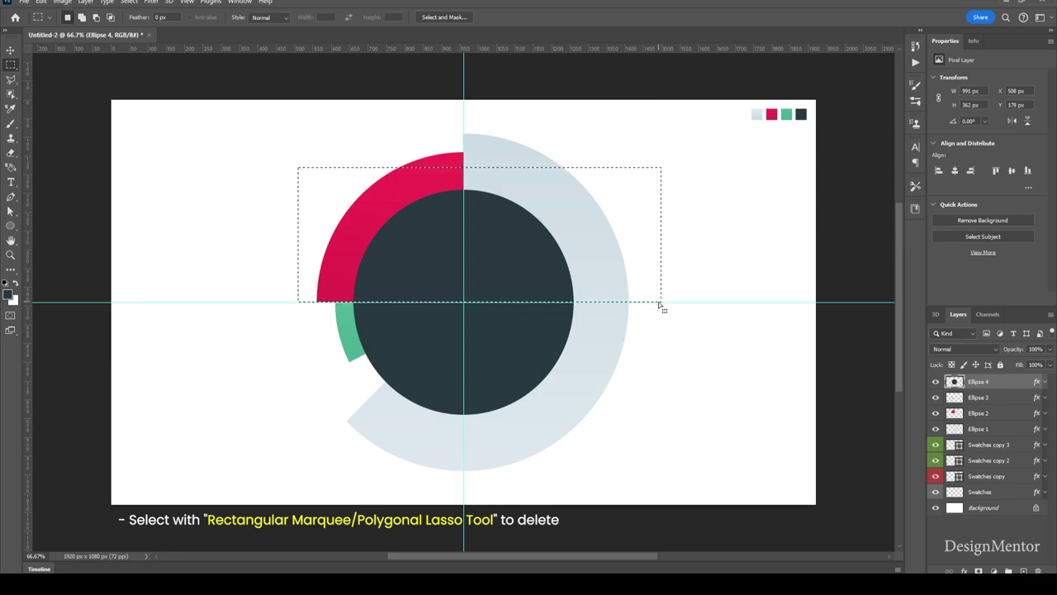
key("Down")
key("Down")
key("Delete")
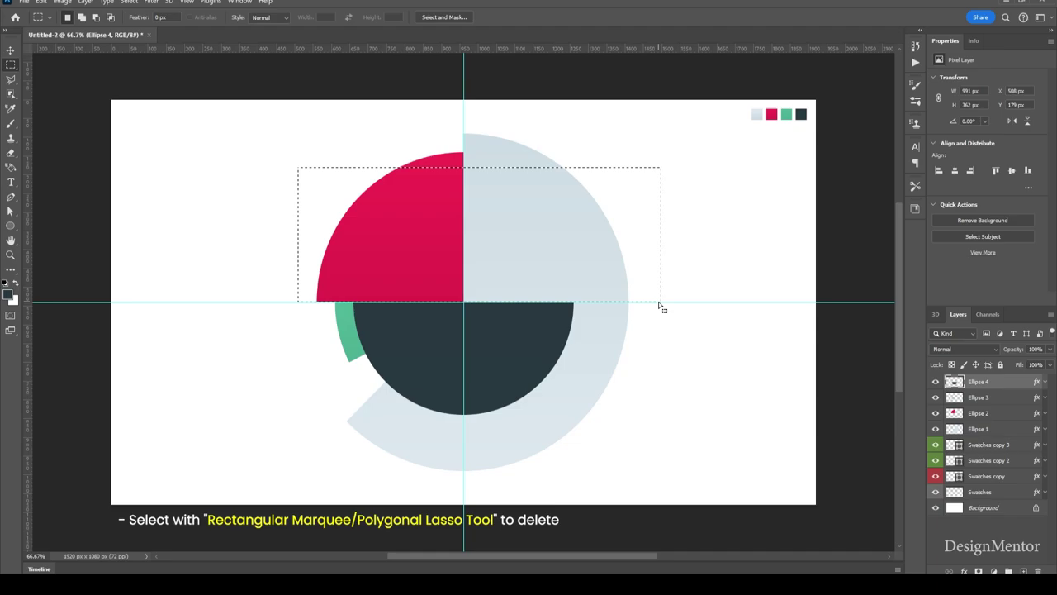
key("ctrl+d")
- Delete the dark circle's lower-right quarter, leaving only the lower-left quarter
left_click_drag(609, 273, 463, 430)
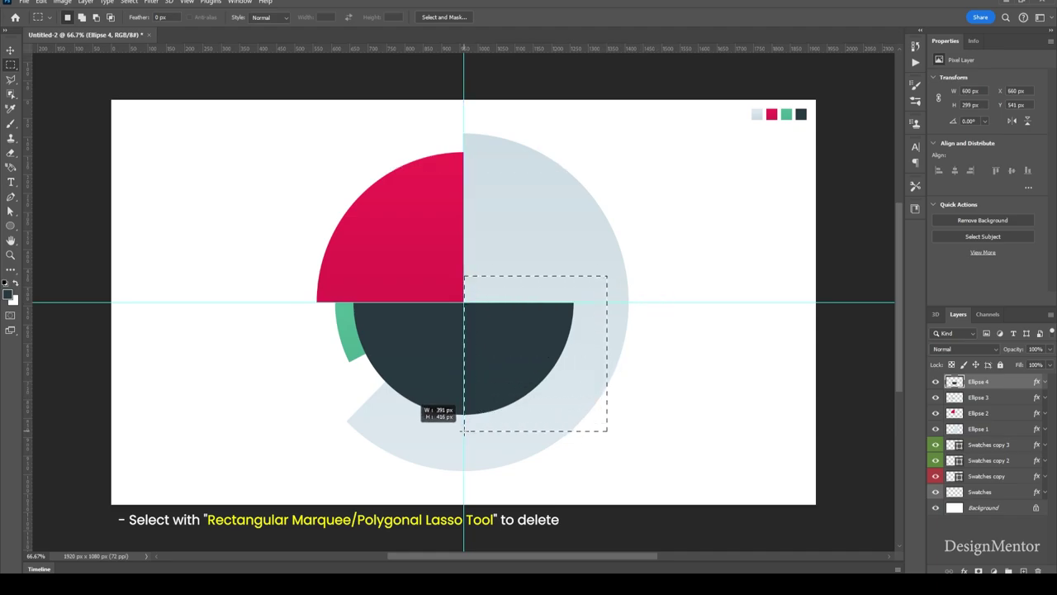
key("Delete")
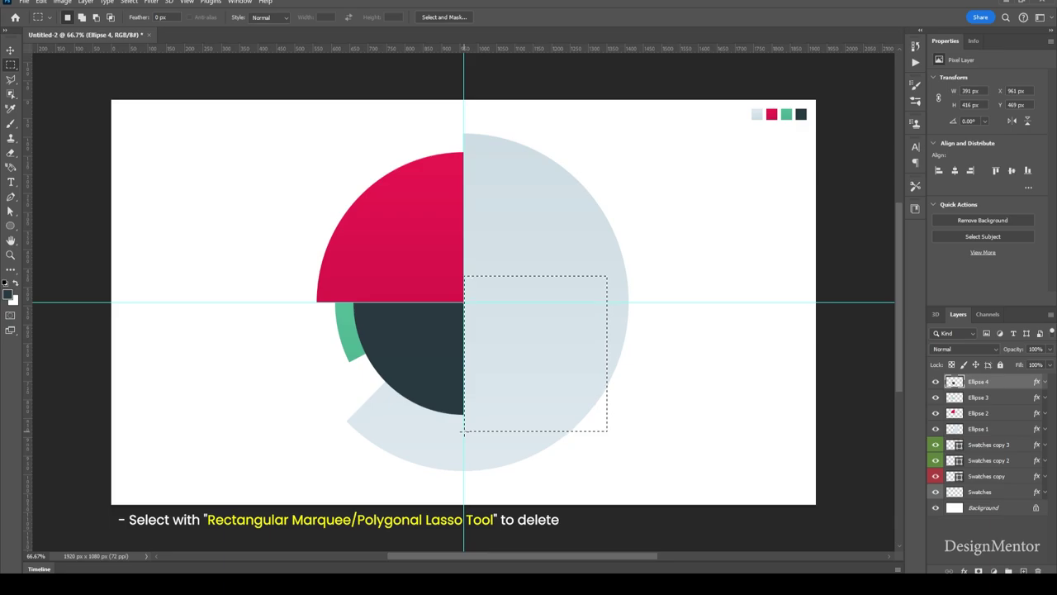
key("ctrl+d")
key("l")
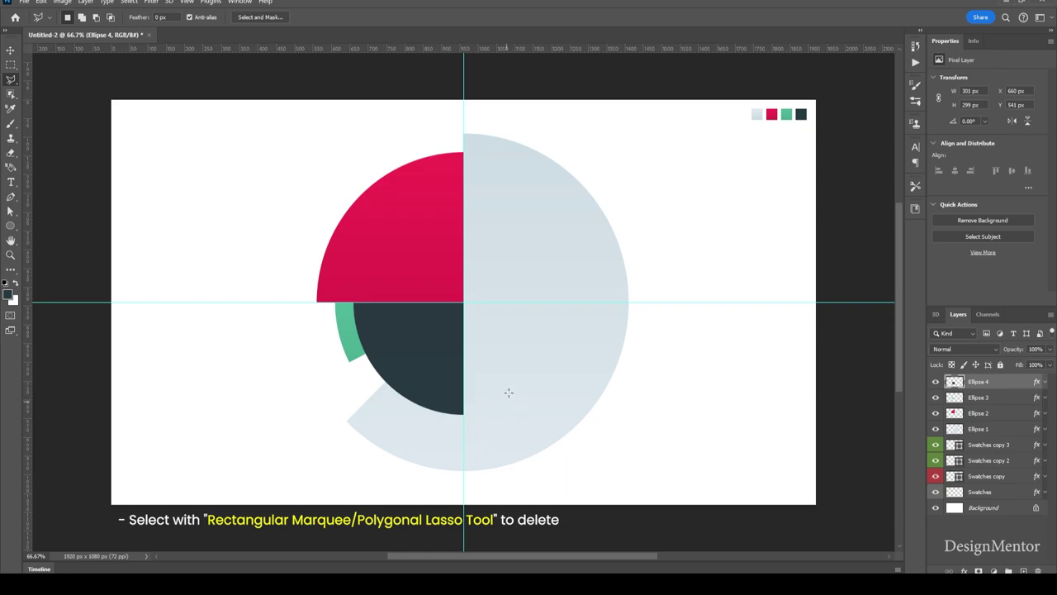
- Cut away the excess dark area around the pie centre with a polygonal lasso selection
left_click(512, 407)
left_click(464, 303)
left_click(309, 379)
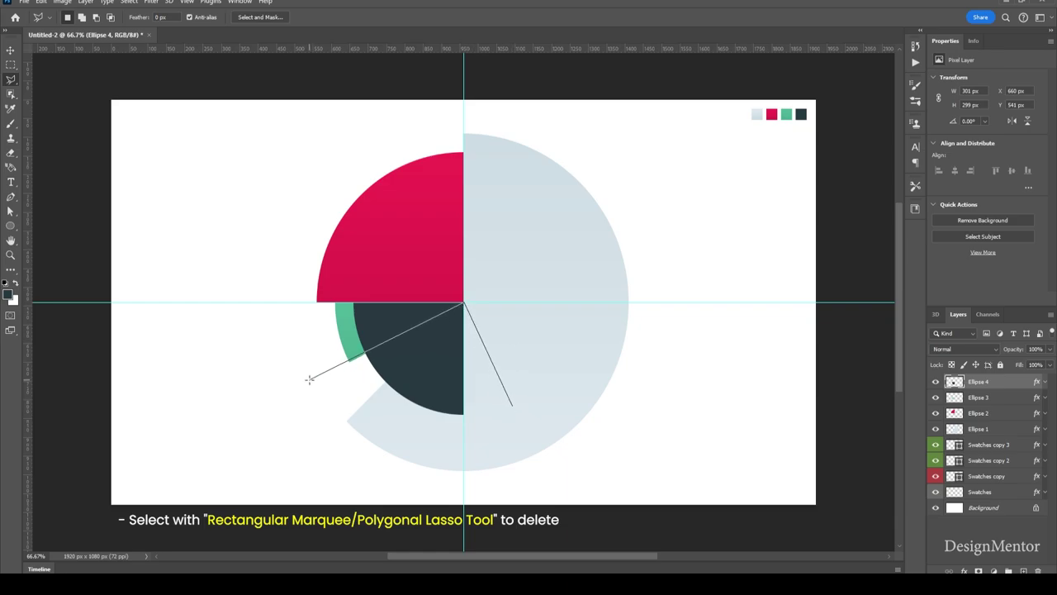
left_click(308, 268)
left_click(490, 232)
left_click(540, 267)
left_click(562, 363)
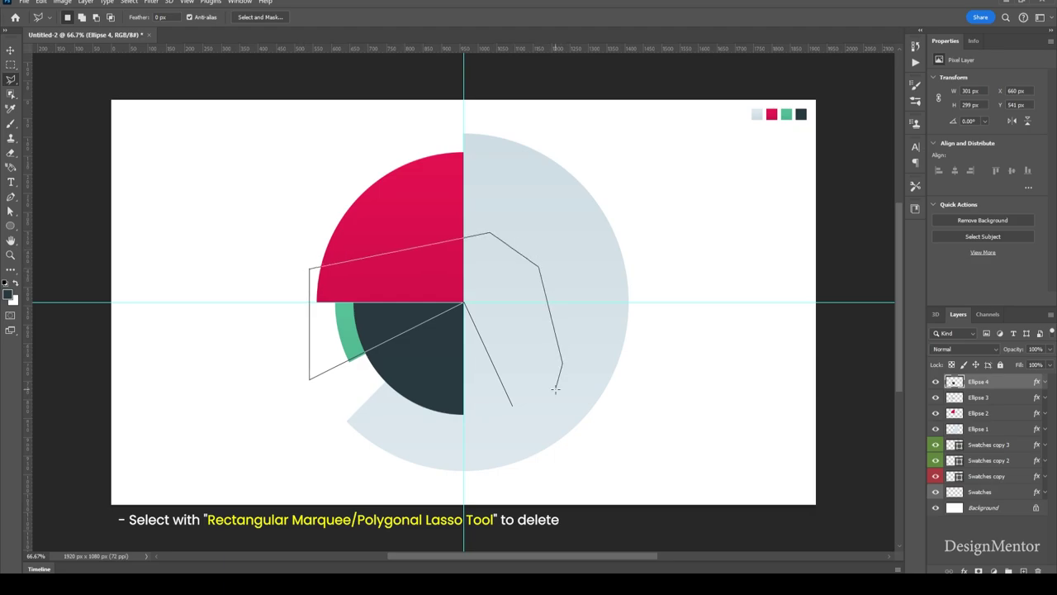
left_click(555, 388)
left_click(513, 405)
key("Delete")
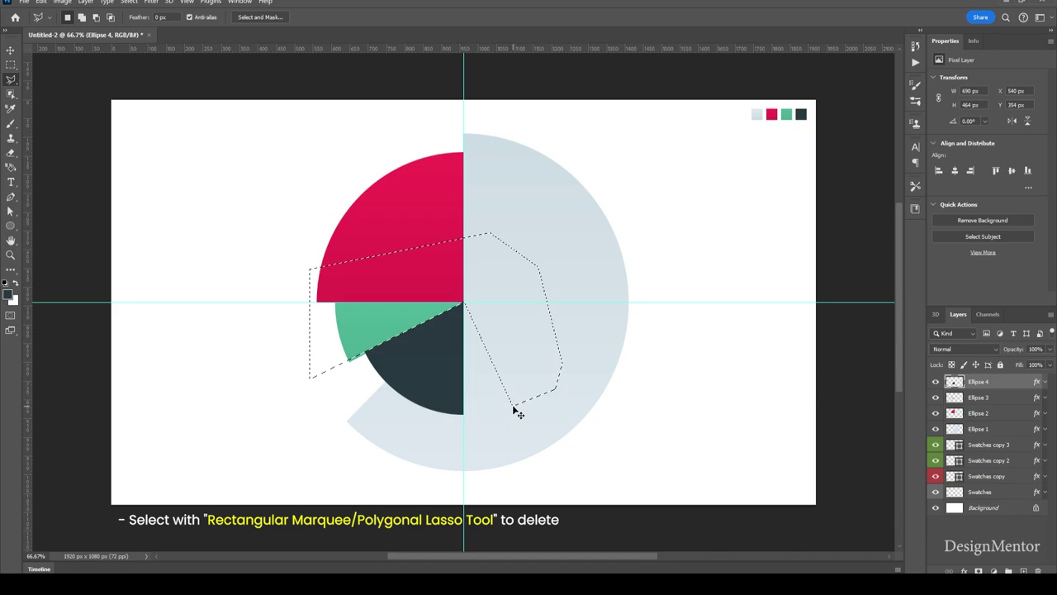
key("ctrl+d")
- Delete the lower dark wedge, leaving a narrow dark slice
left_click(540, 410)
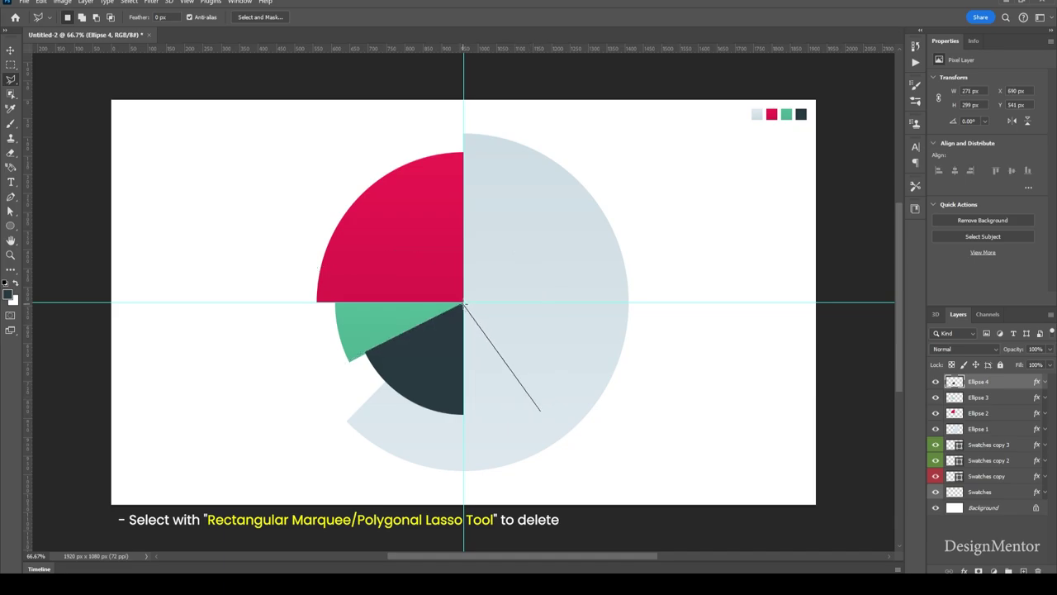
left_click(463, 303)
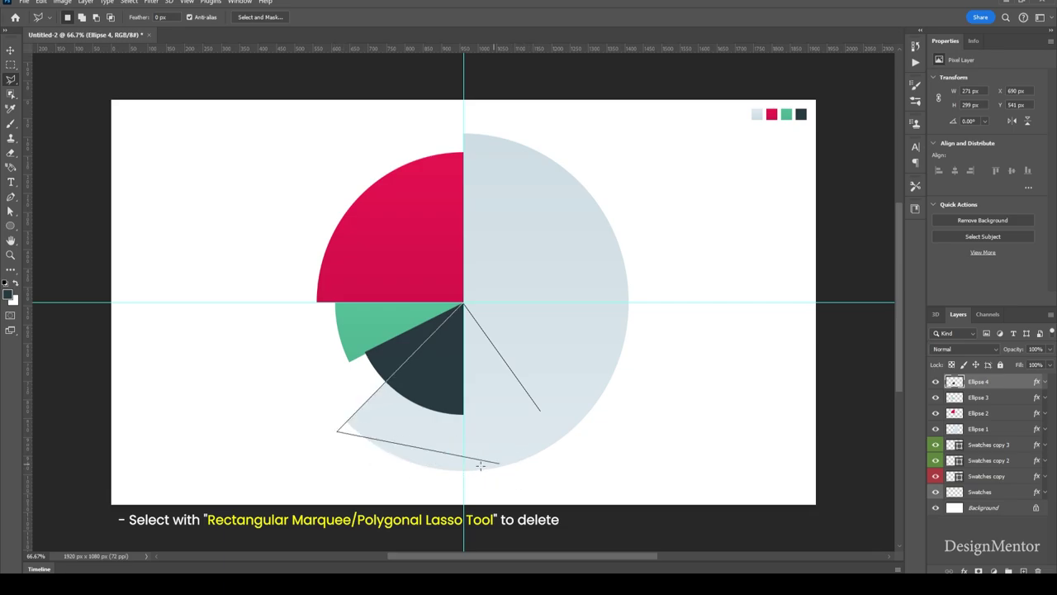
left_click(434, 455)
left_click(522, 435)
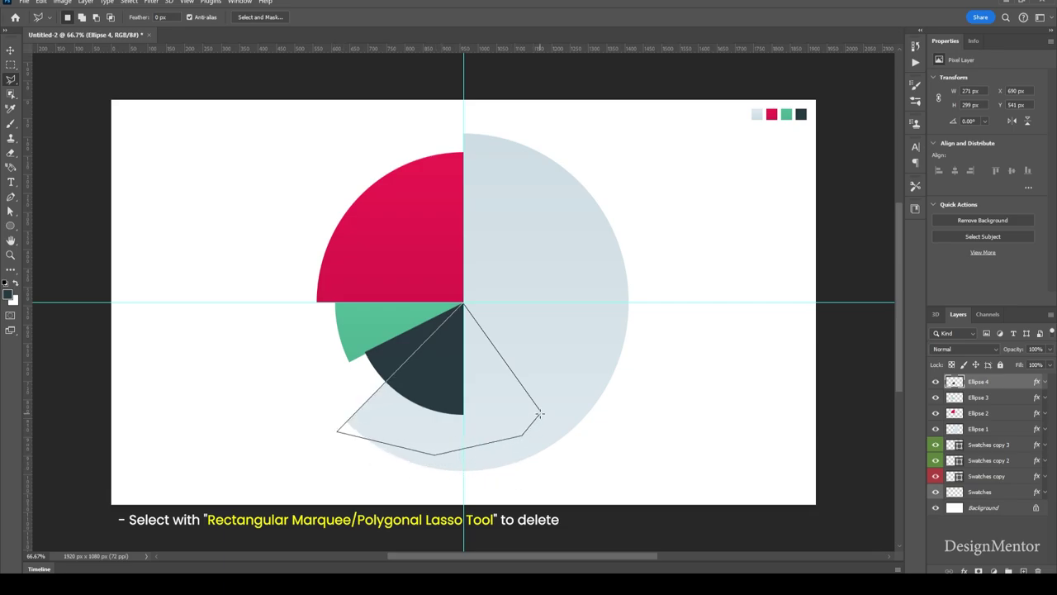
left_click(542, 414)
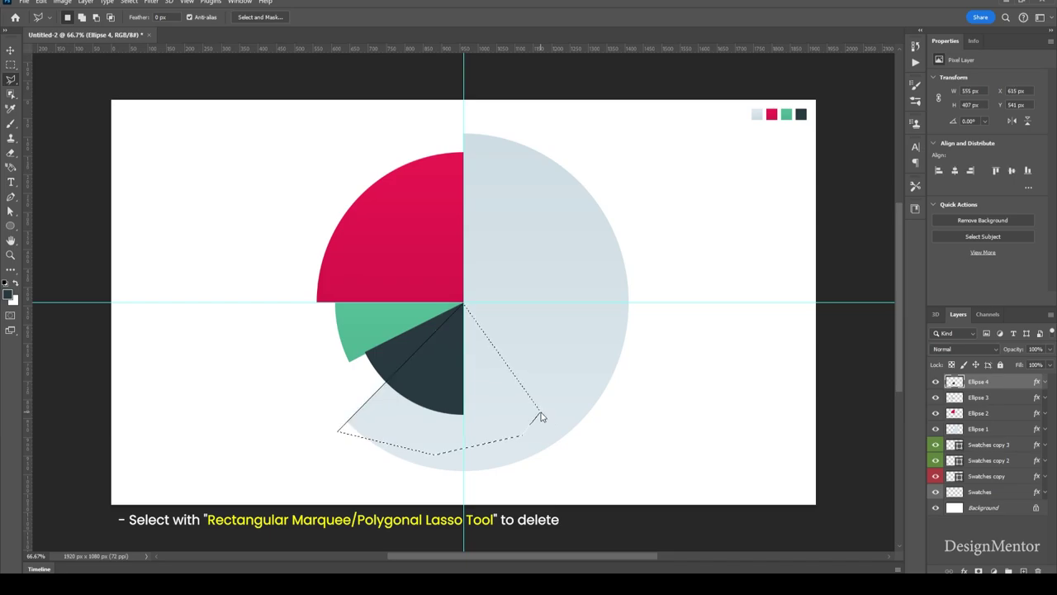
key("Delete")
key("ctrl+d")
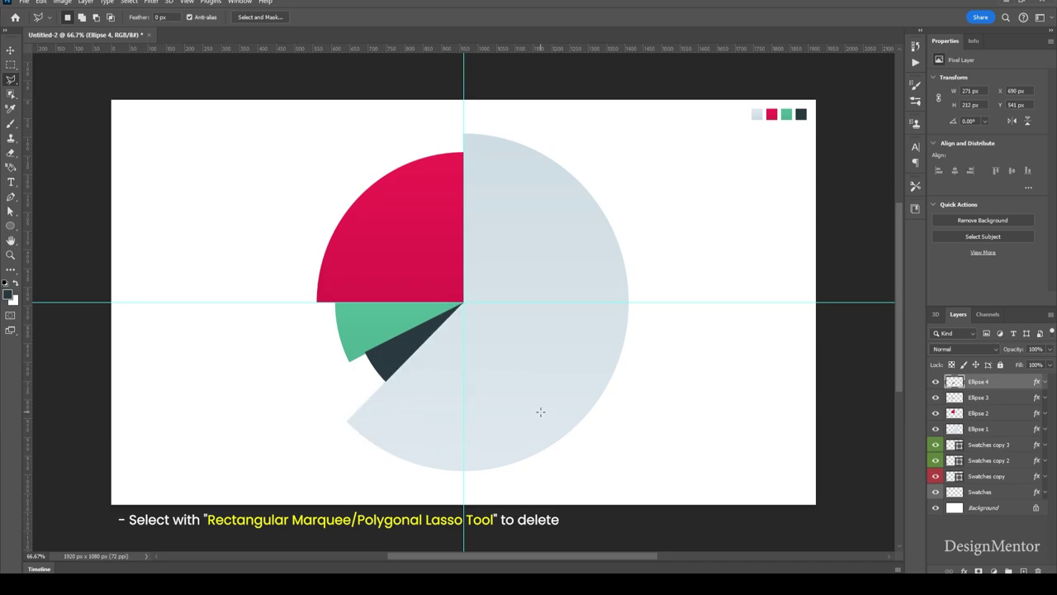
- Move Ellipse 3 above Ellipse 4 in the layer stack and hide the guides
key("v")
right_click(379, 327)
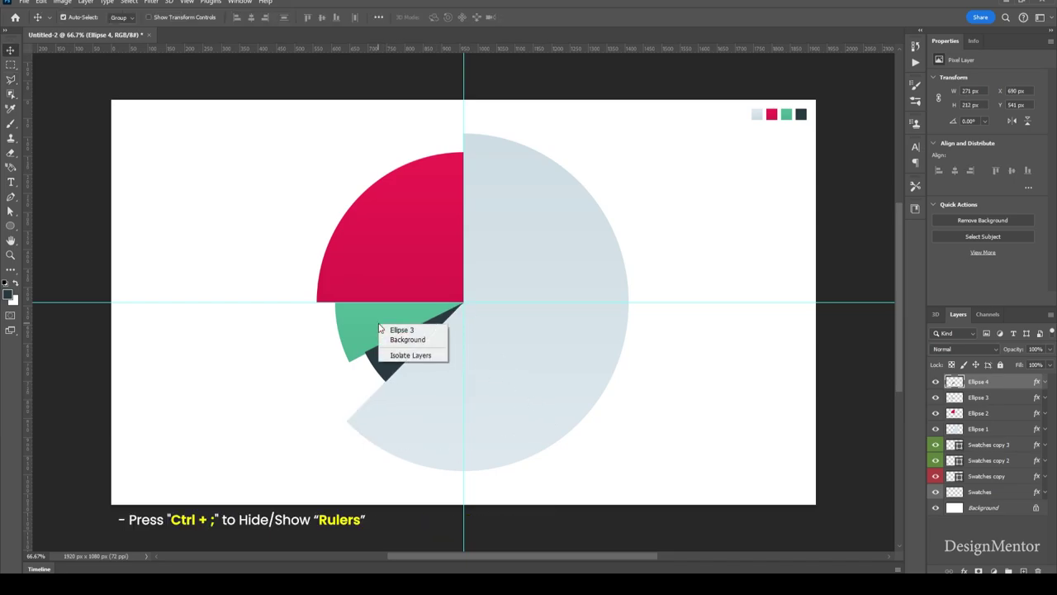
left_click(402, 330)
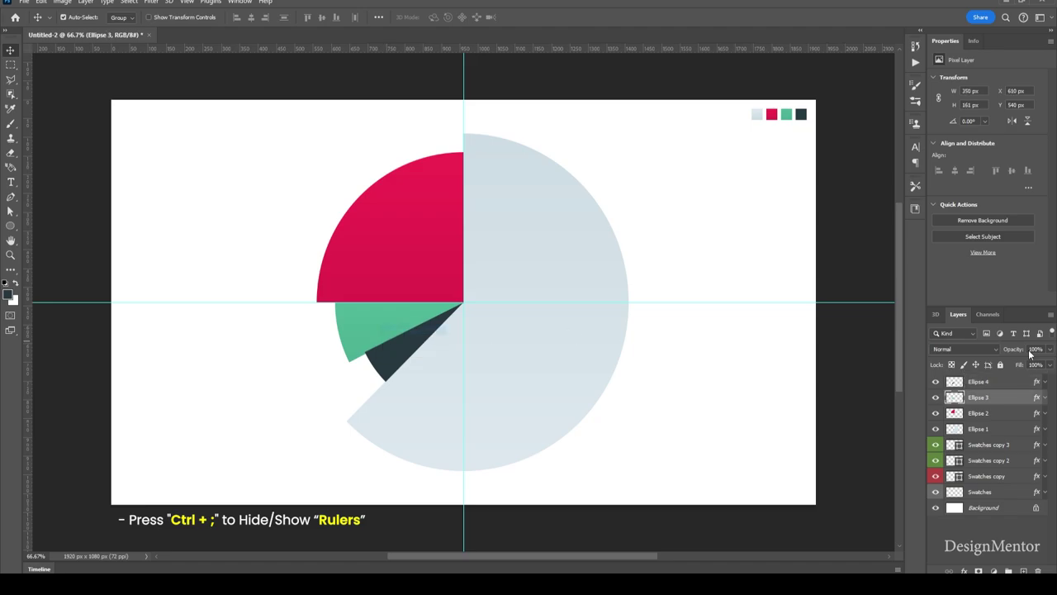
right_click(983, 397)
key("Escape")
left_click_drag(982, 397, 1005, 381)
key("ctrl+semicolon")
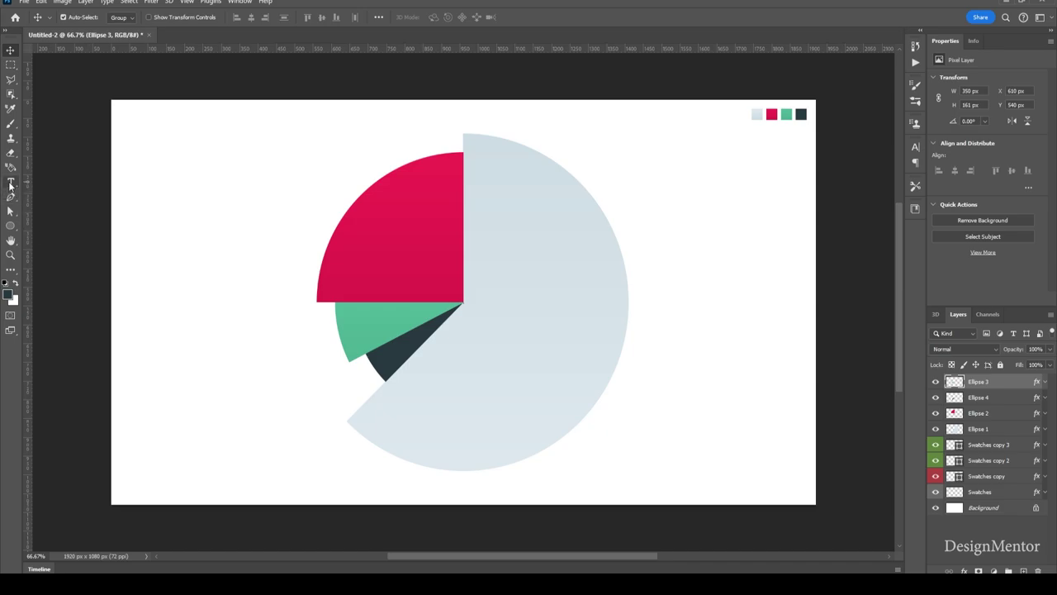
- Add a 60 pt Ubuntu Medium '60%' label on the large slice and nudge it lower
left_click(10, 182)
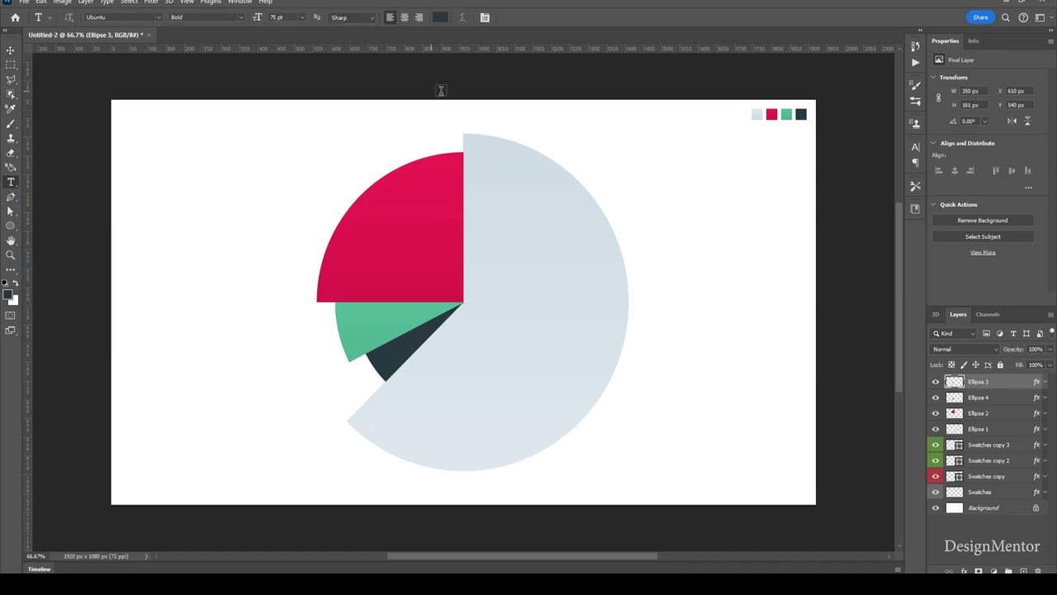
type("60")
key("Return")
left_click(519, 306)
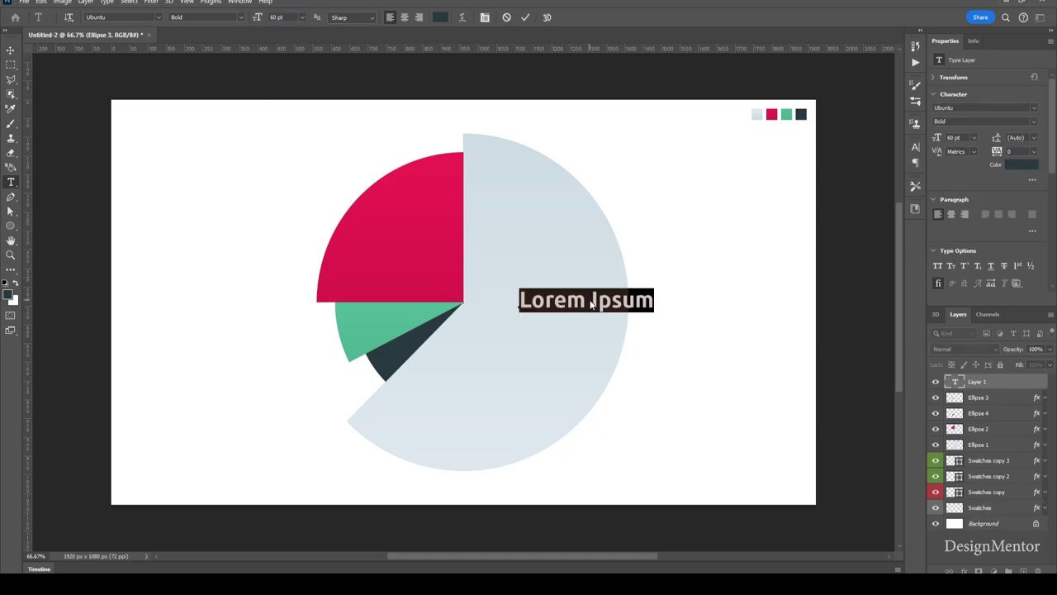
type("60")
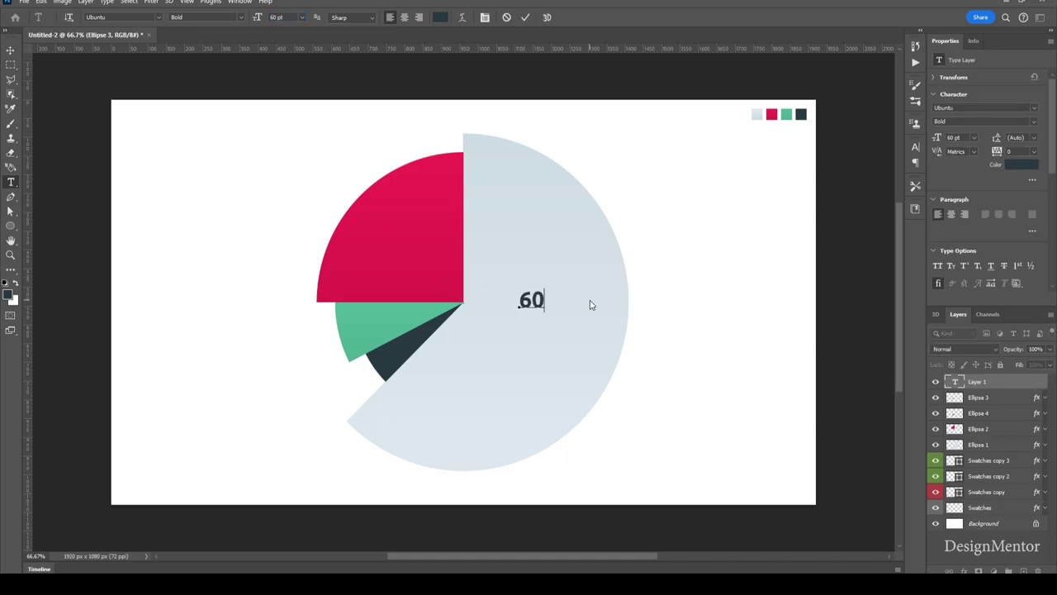
type("%")
key("ctrl+a")
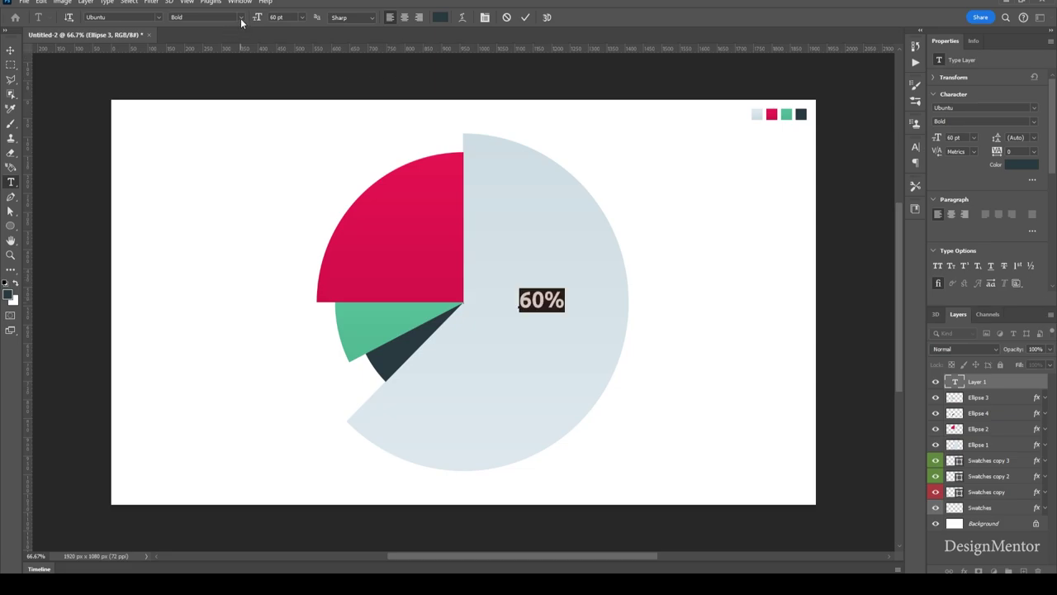
left_click(241, 18)
left_click(207, 69)
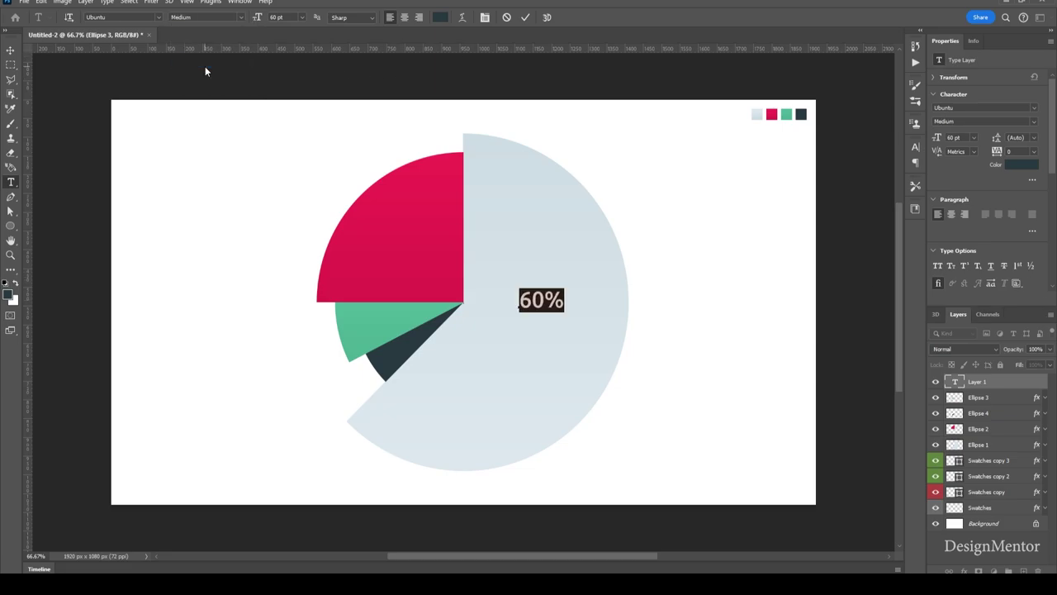
left_click(526, 17)
key("v")
left_click_drag(537, 308, 541, 330)
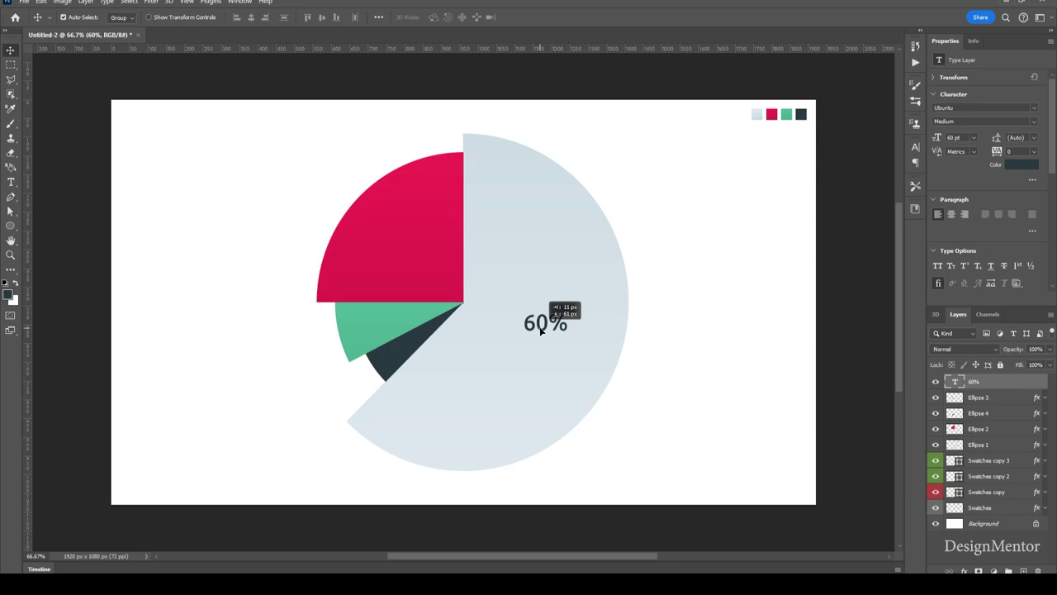
- Duplicate the 60% label as a 25% layer and move it onto the red slice
right_click(991, 382)
left_click(909, 122)
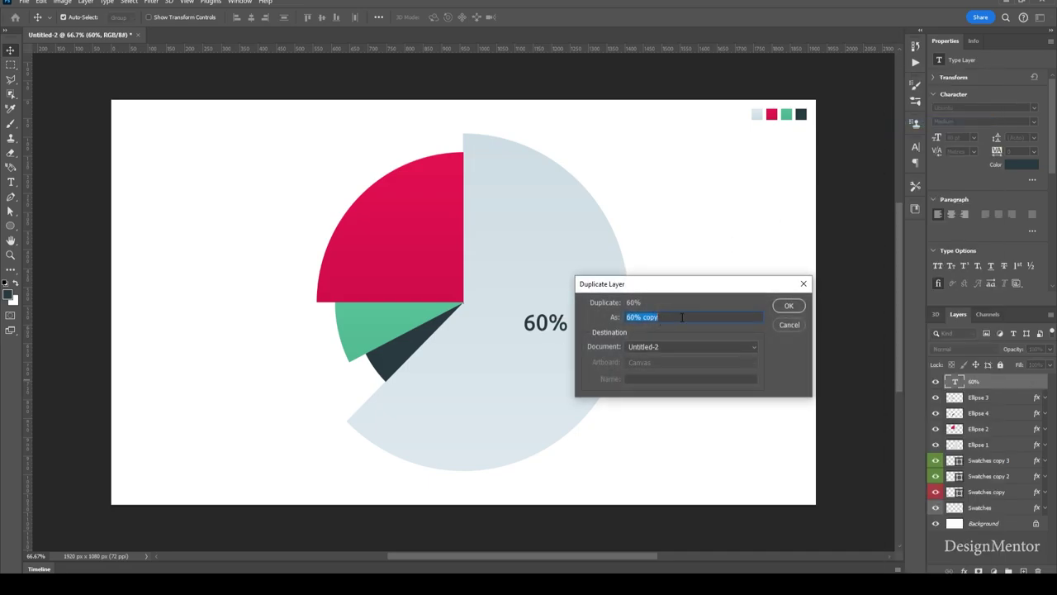
type("25")
left_click(789, 305)
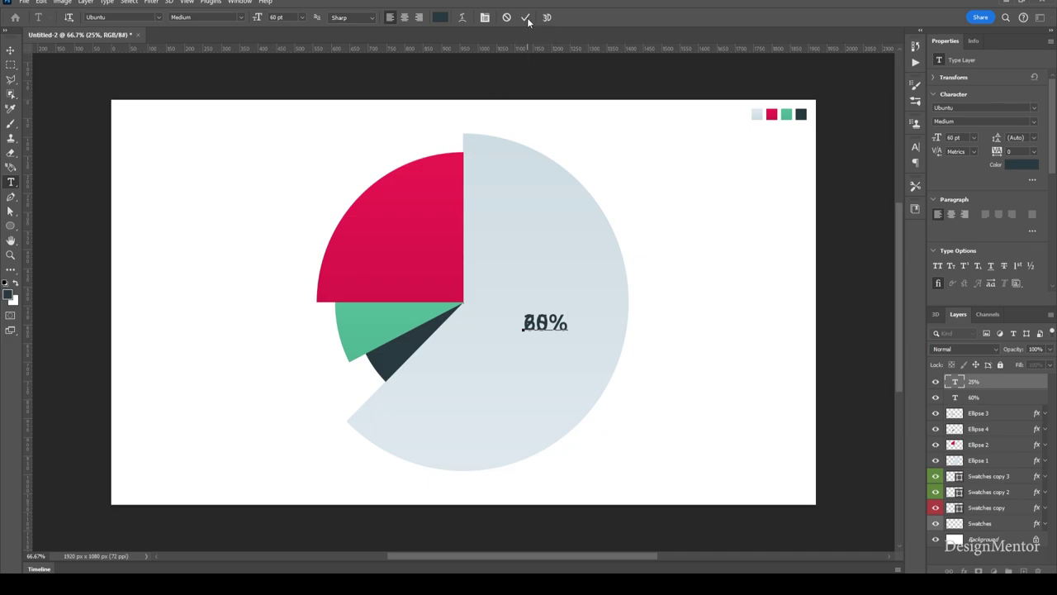
mouse_move(535, 323)
left_mouse_down()
mouse_move(423, 238)
mouse_move(397, 241)
left_mouse_up()
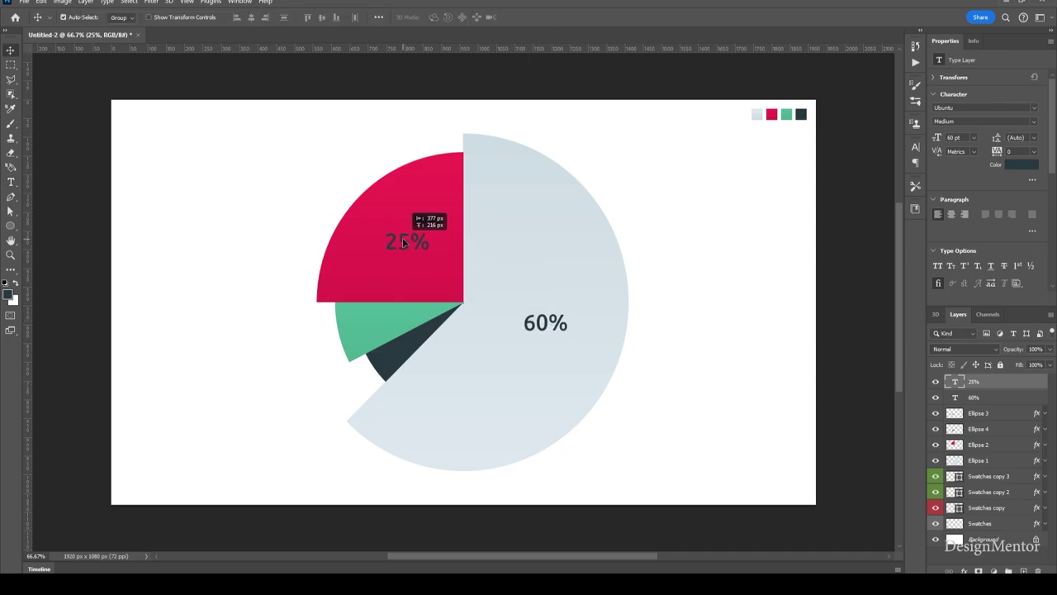
- Give the 25% label a white Color Overlay
right_click(989, 383)
left_click(904, 79)
left_click(669, 448)
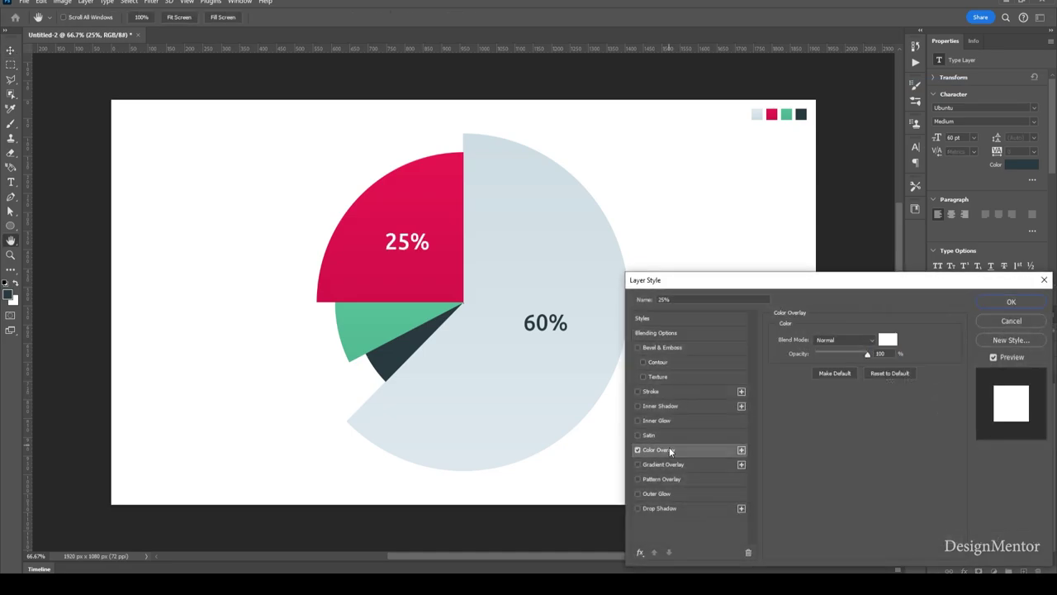
left_click(887, 340)
left_click(776, 380)
left_click(1021, 304)
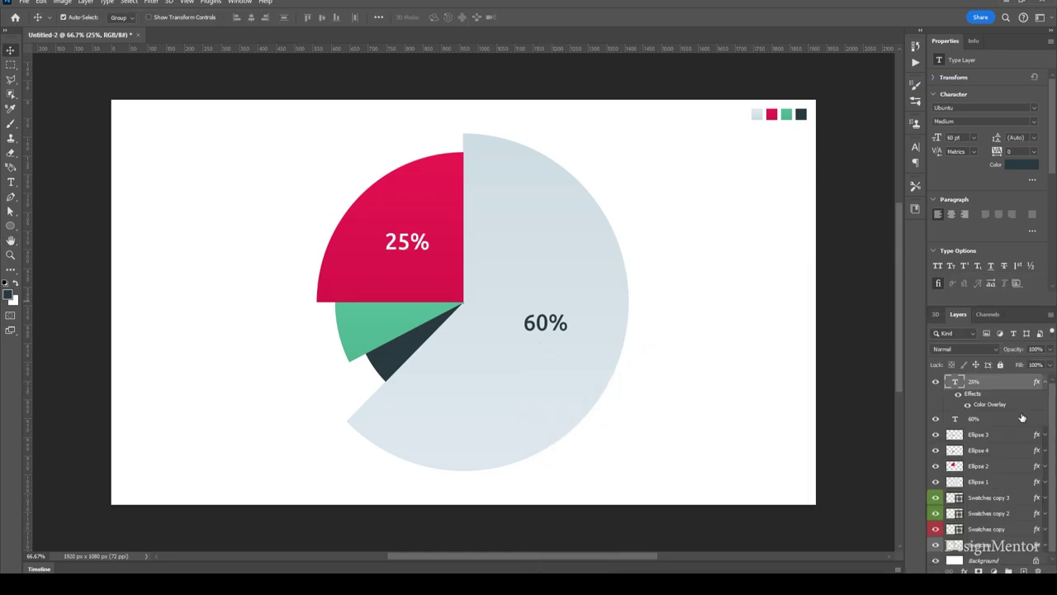
left_click(1044, 382)
- Duplicate the 25% label, change its text to '10%', and move it onto the green slice
right_click(981, 385)
left_click(907, 122)
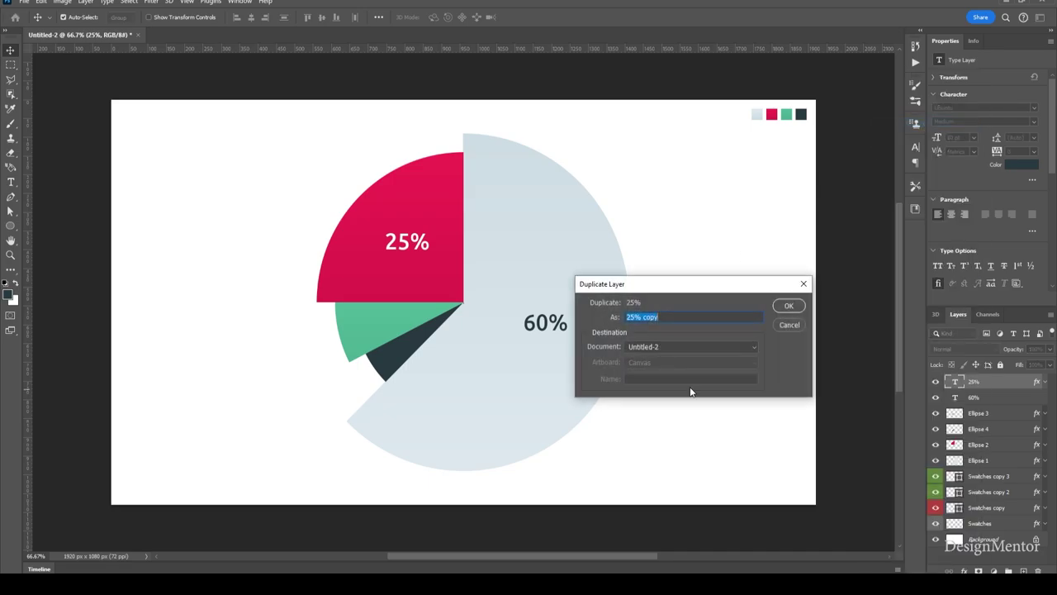
type("10%")
left_click(788, 306)
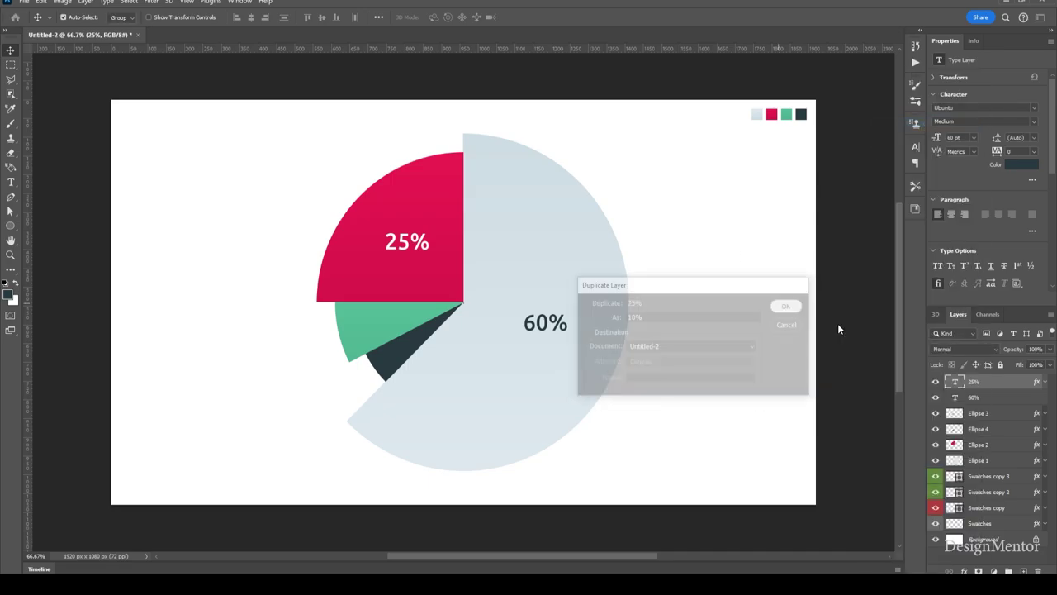
double_click(954, 382)
type("10%")
left_click(523, 18)
key("v")
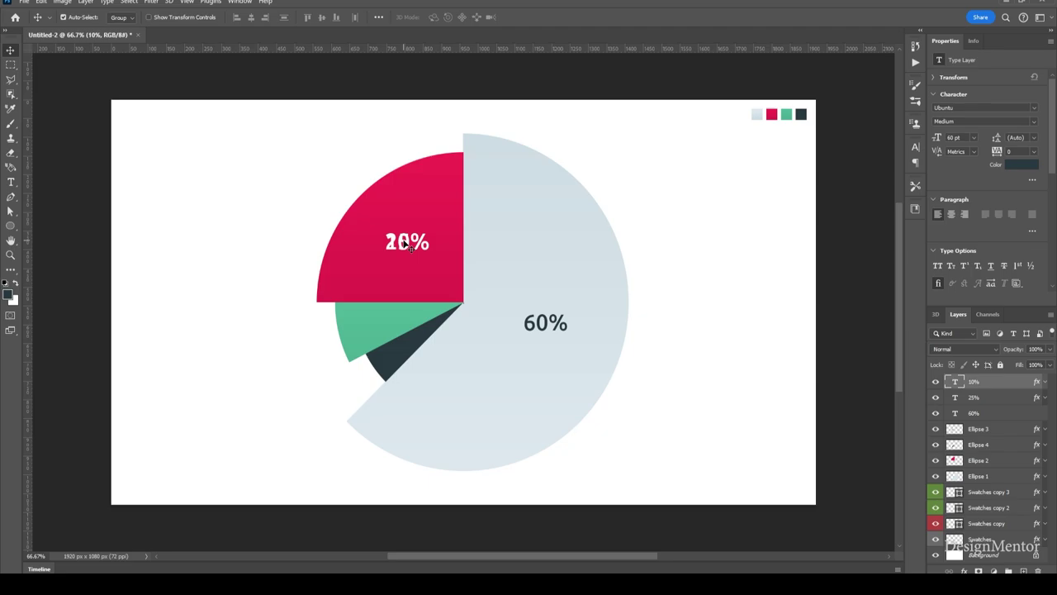
left_click_drag(401, 245, 366, 325)
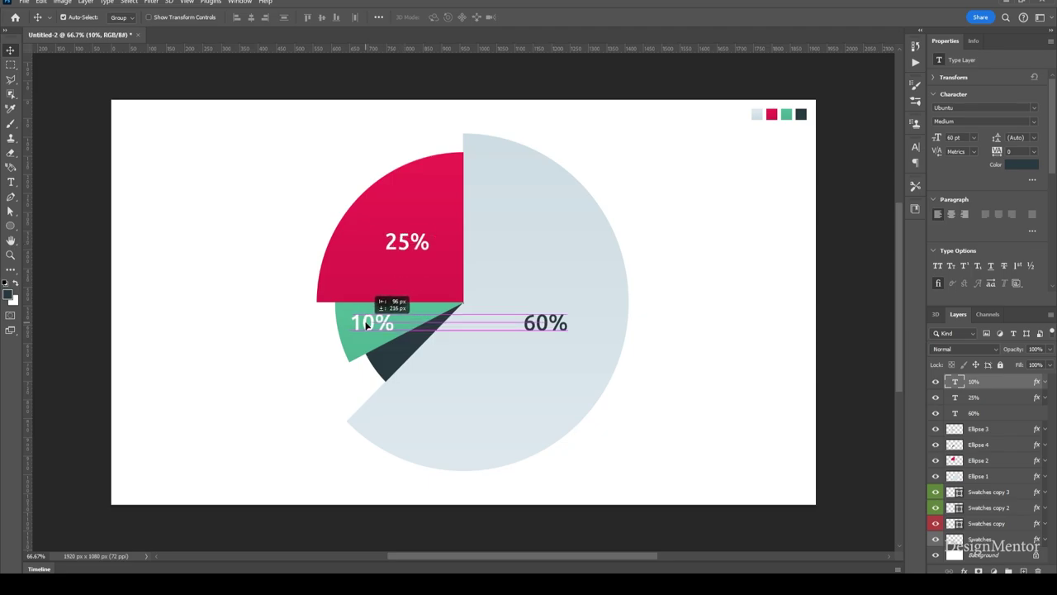
- Duplicate the 10% label as a 40 pt '5%' label placed on the dark slice
right_click(983, 381)
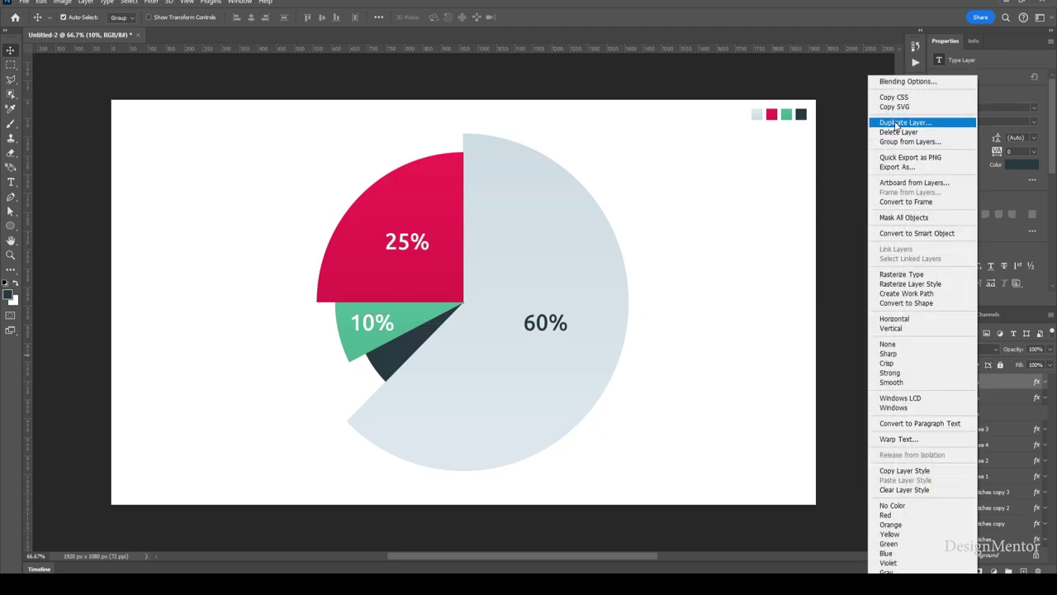
left_click(909, 125)
type("5%")
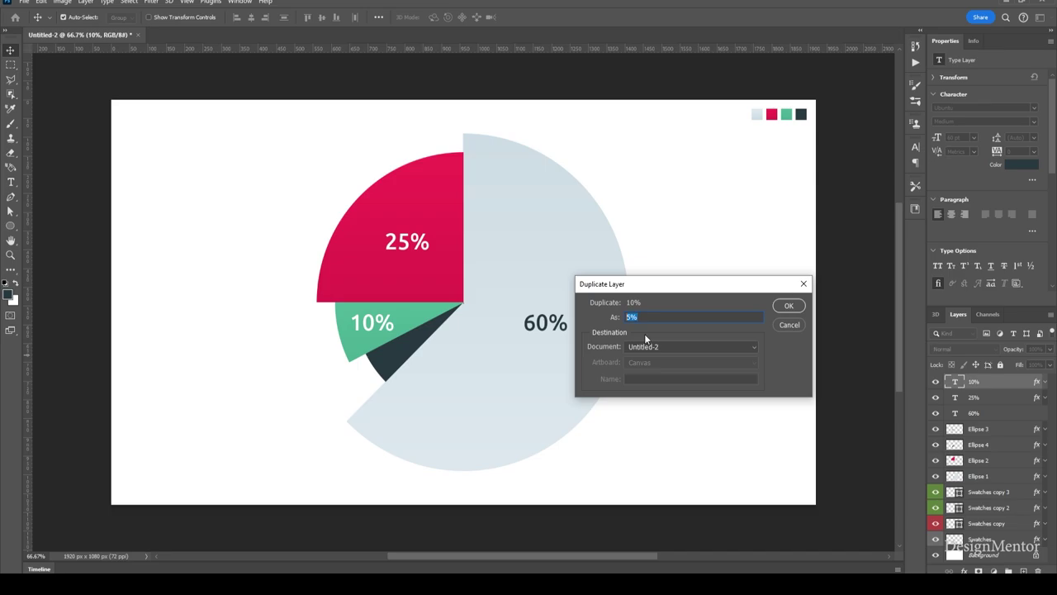
left_click(789, 305)
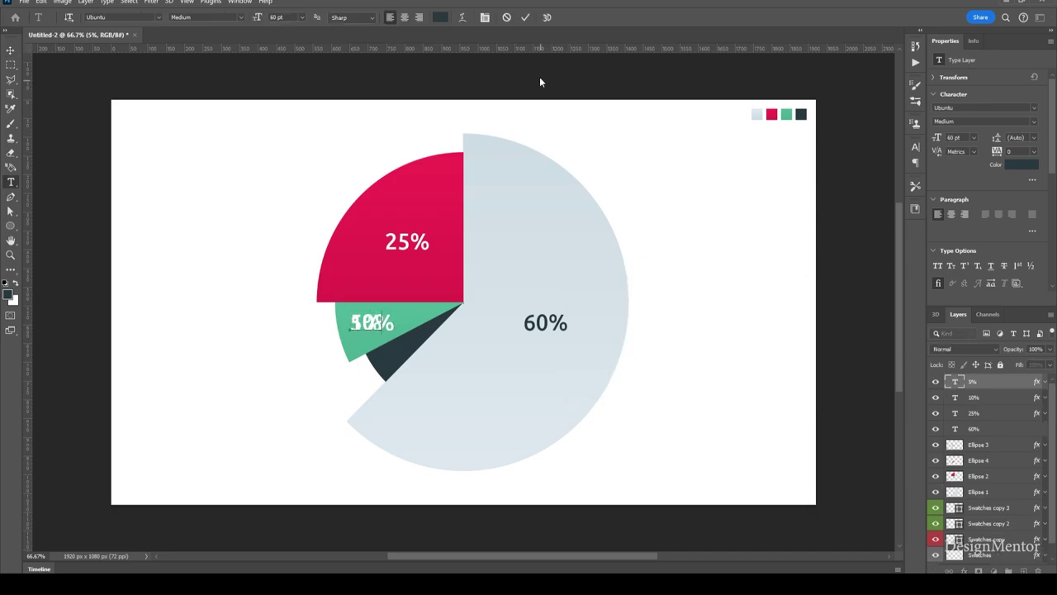
left_click_drag(369, 320, 400, 359)
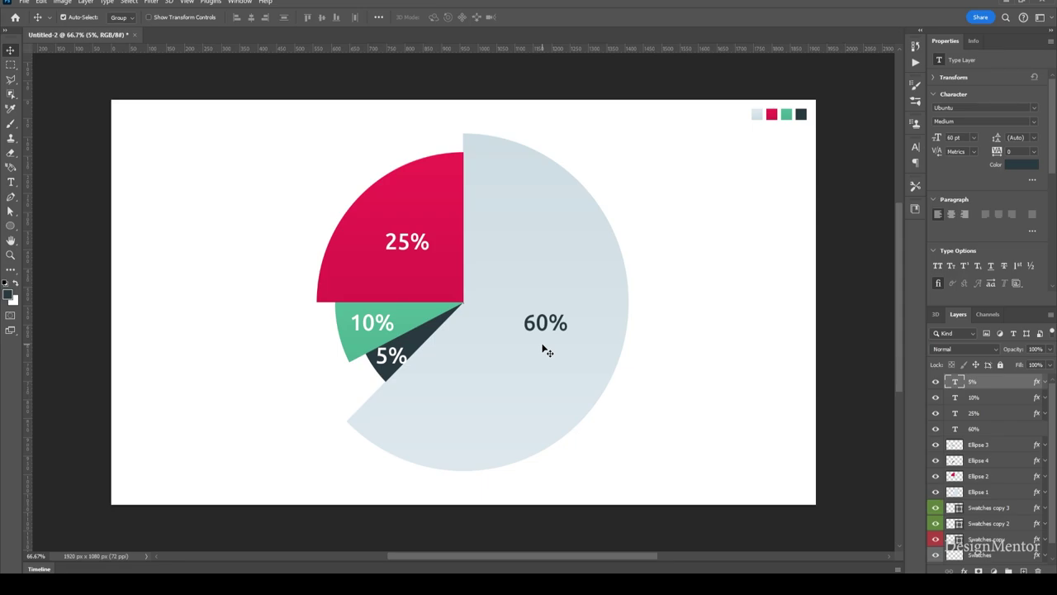
double_click(955, 382)
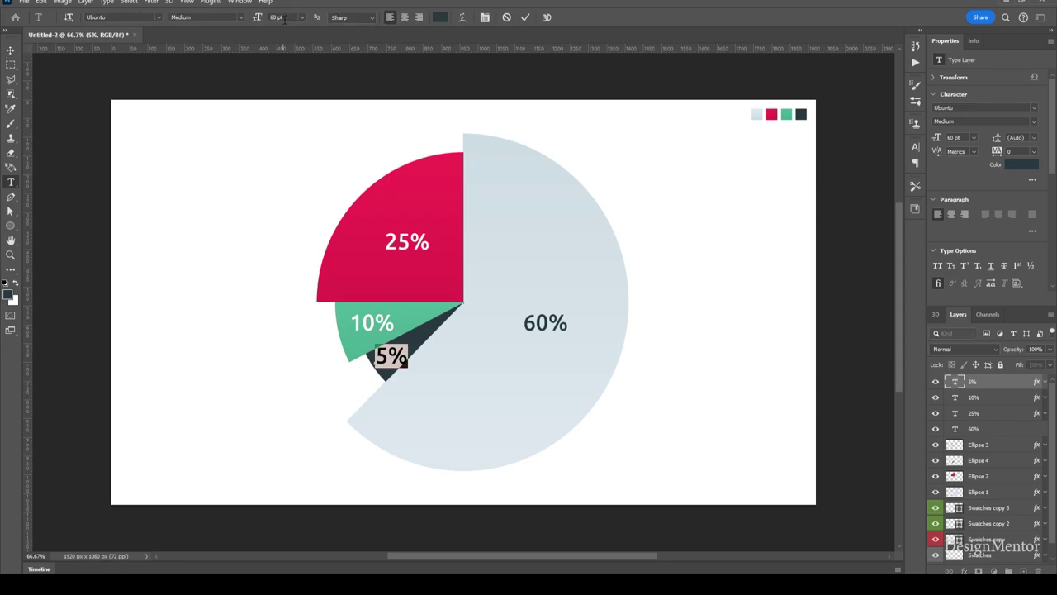
left_click(280, 17)
type("40")
key("Return")
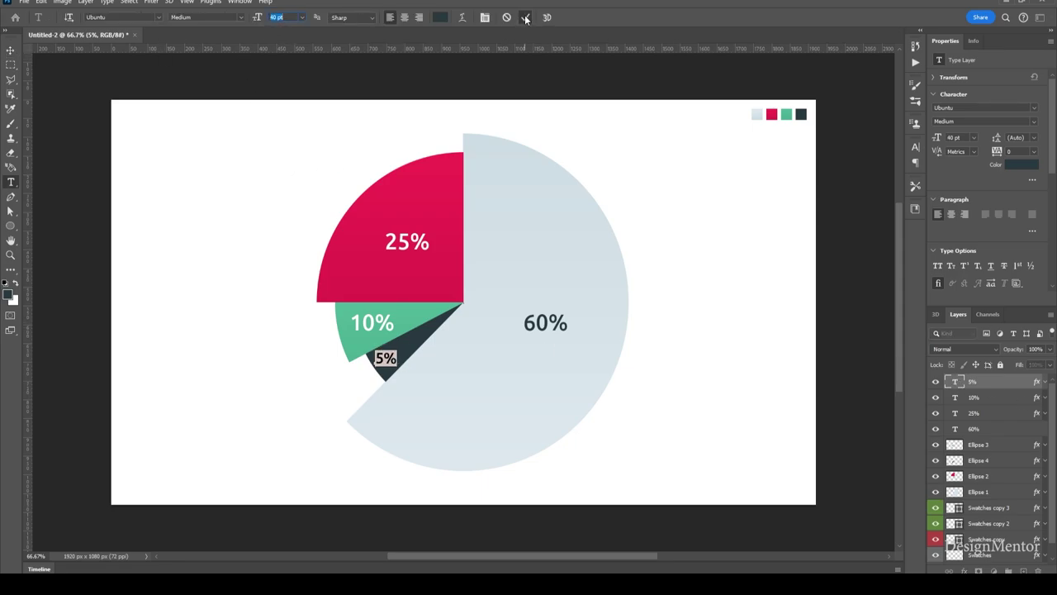
left_click(526, 17)
key("Right")
key("Right")
key("Right")
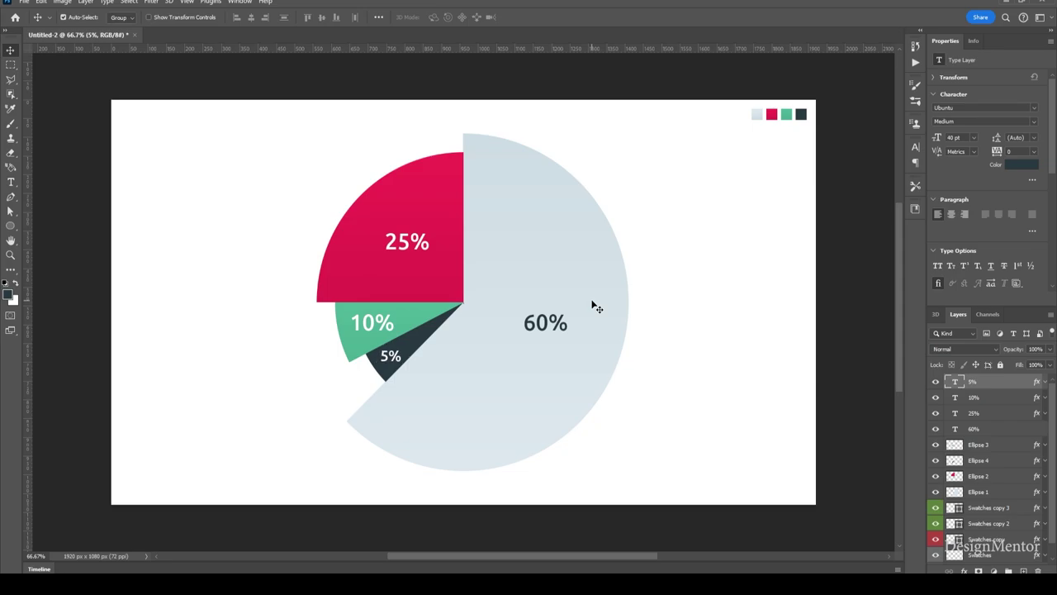
- Resize the 10% label to 50 pt and align it level with 60%
double_click(954, 398)
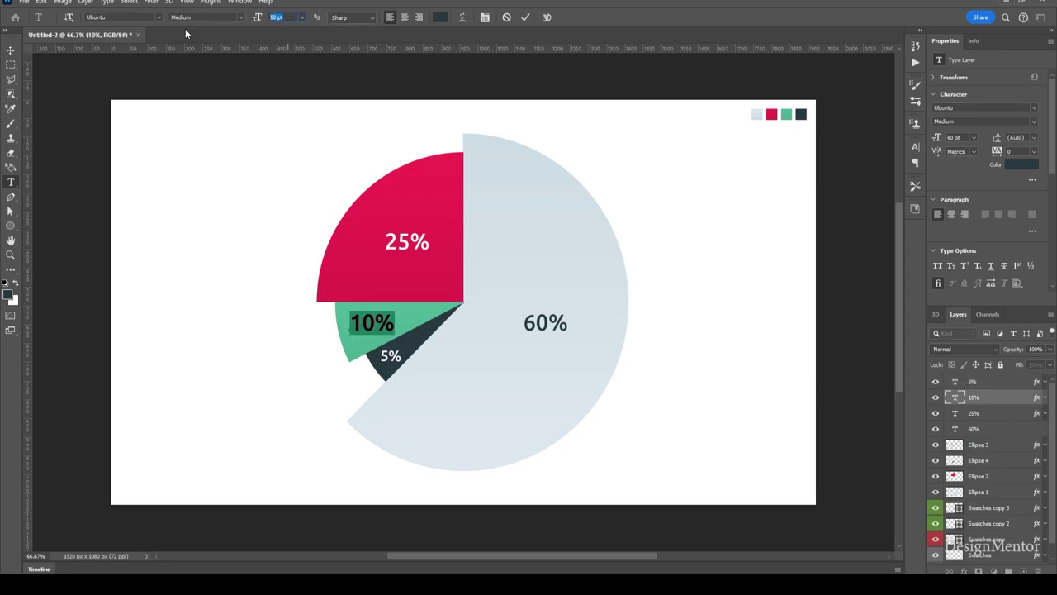
type("50")
key("Return")
left_click(525, 17)
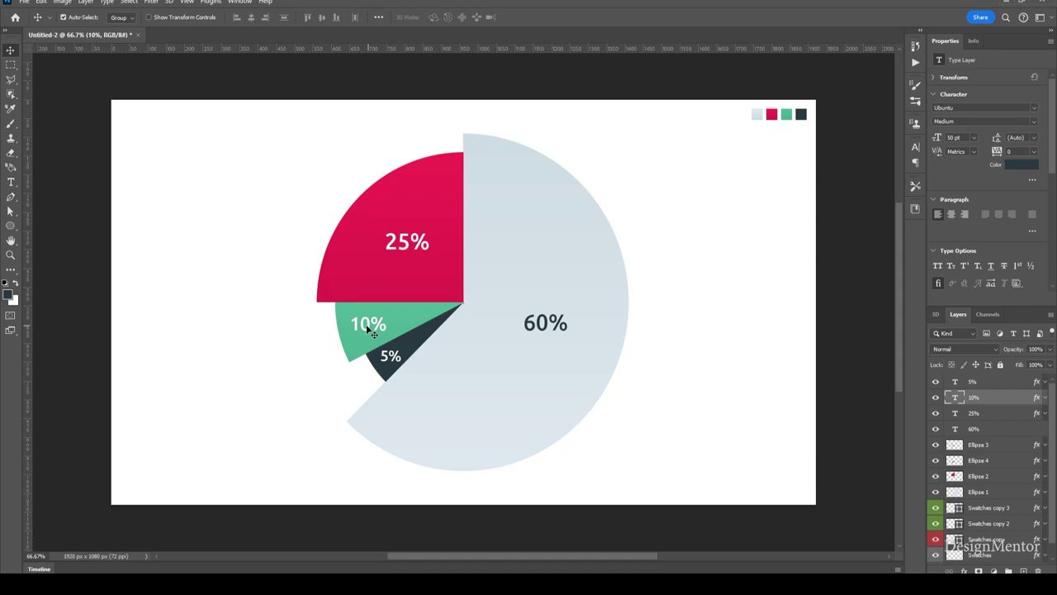
left_click_drag(369, 329, 369, 328)
left_click(860, 118)
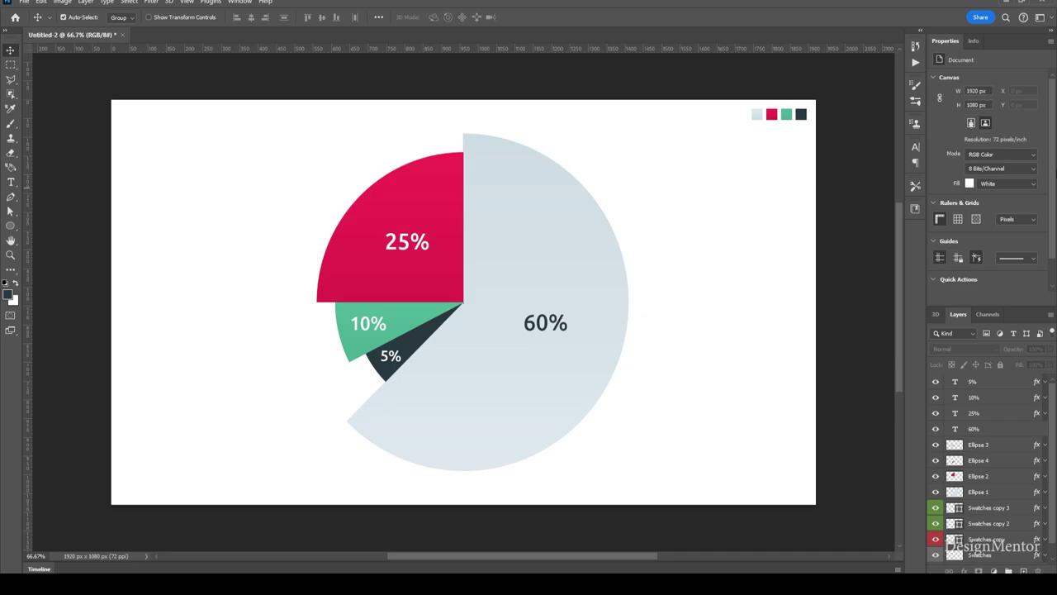
- Give the Ellipse 1 light-blue slice a grey-blue Drop Shadow with distance 5
right_click(991, 492)
left_click(991, 53)
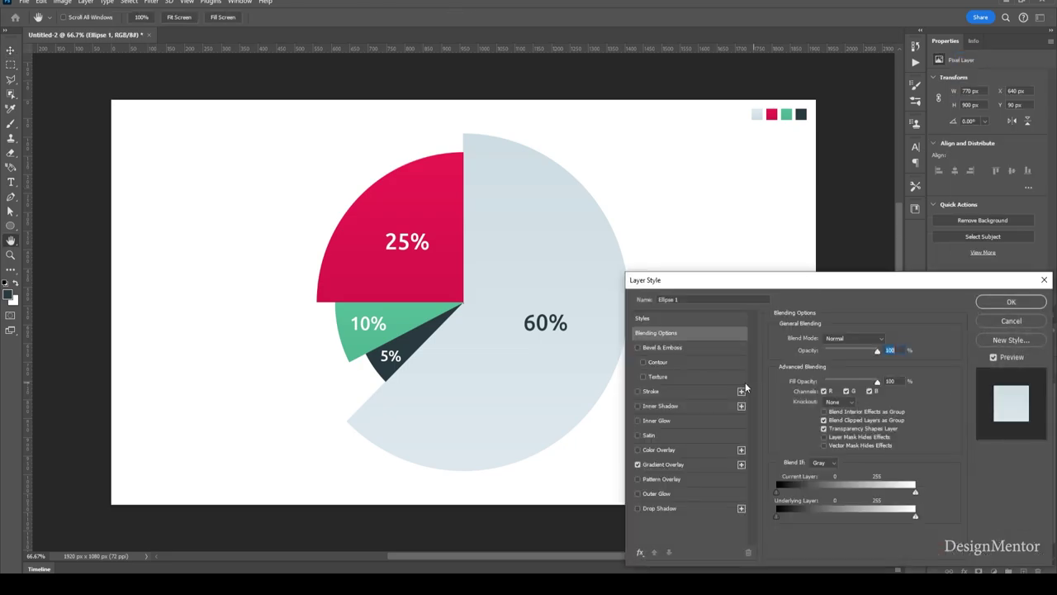
left_click(668, 508)
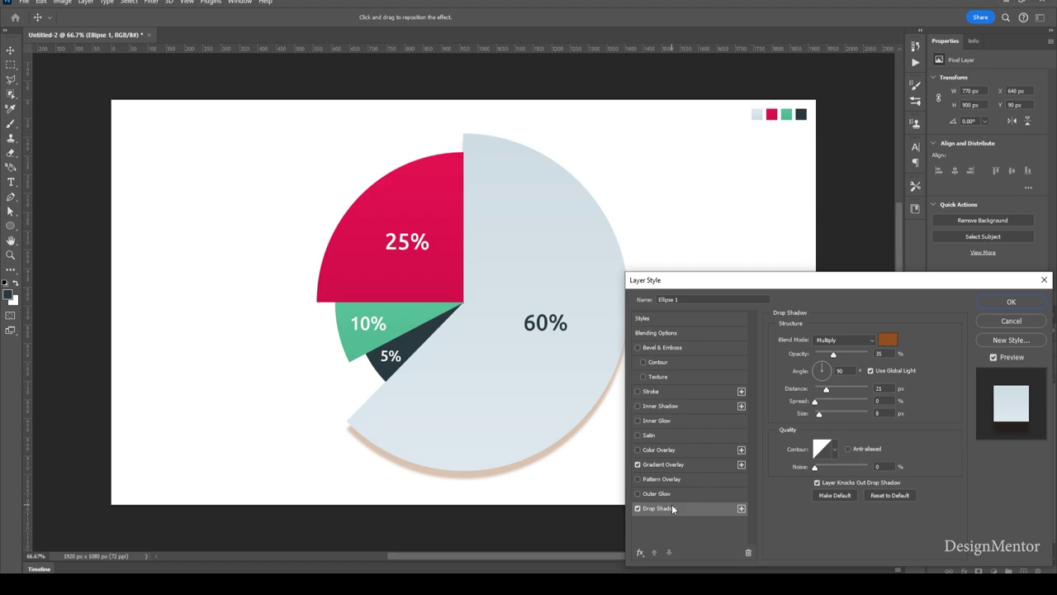
left_click(880, 389)
type("5")
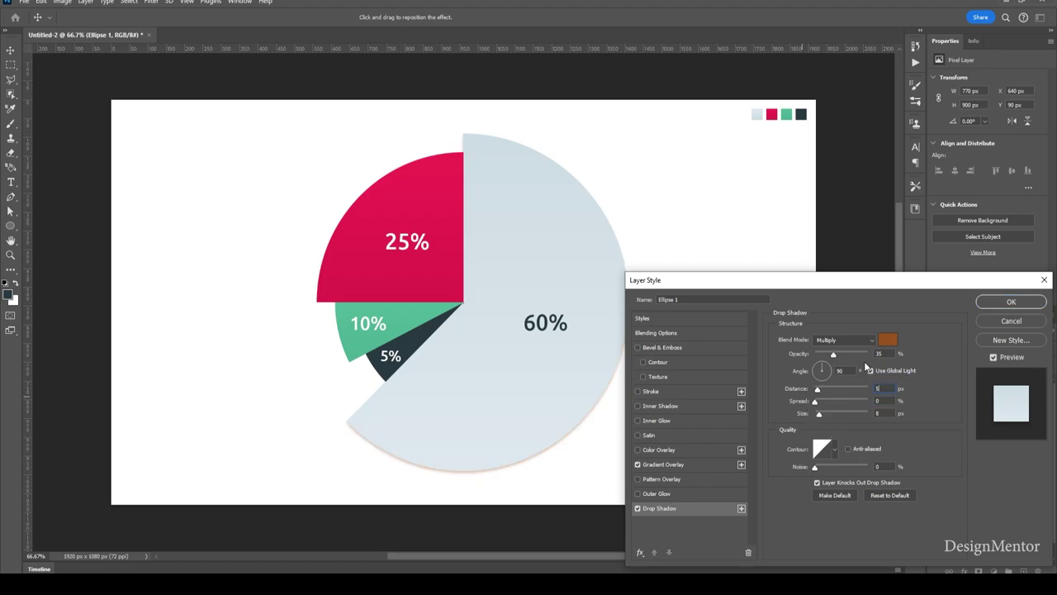
left_click(887, 339)
left_click(398, 448)
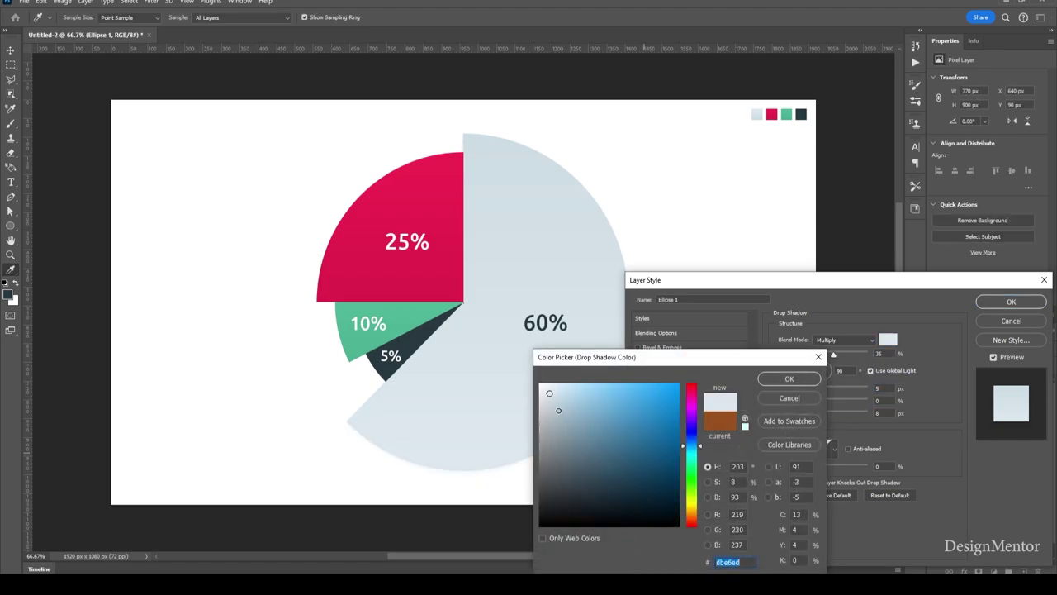
left_click_drag(565, 417, 602, 446)
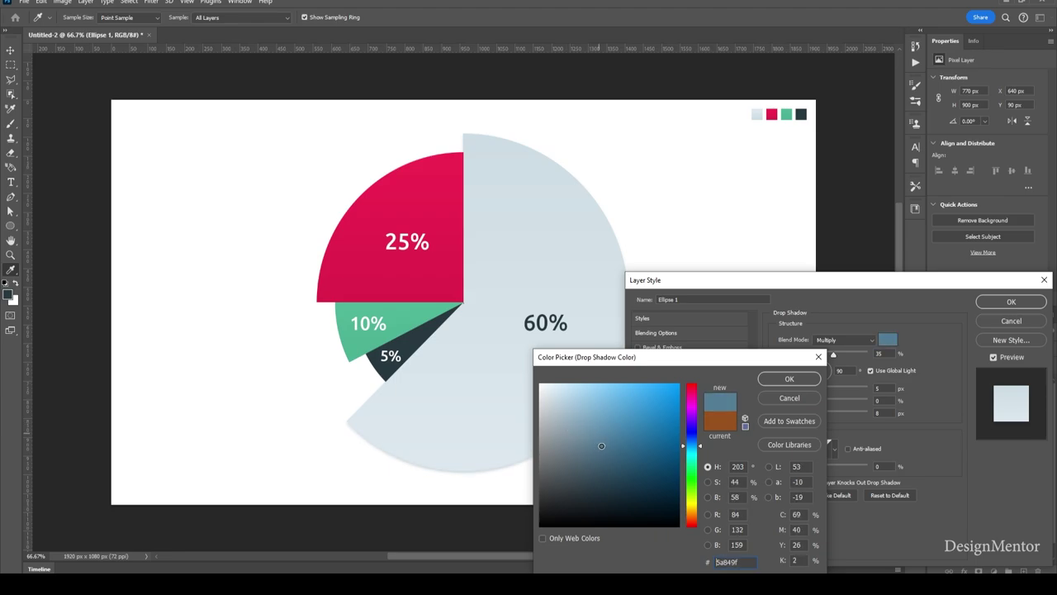
left_click(773, 383)
left_click(995, 299)
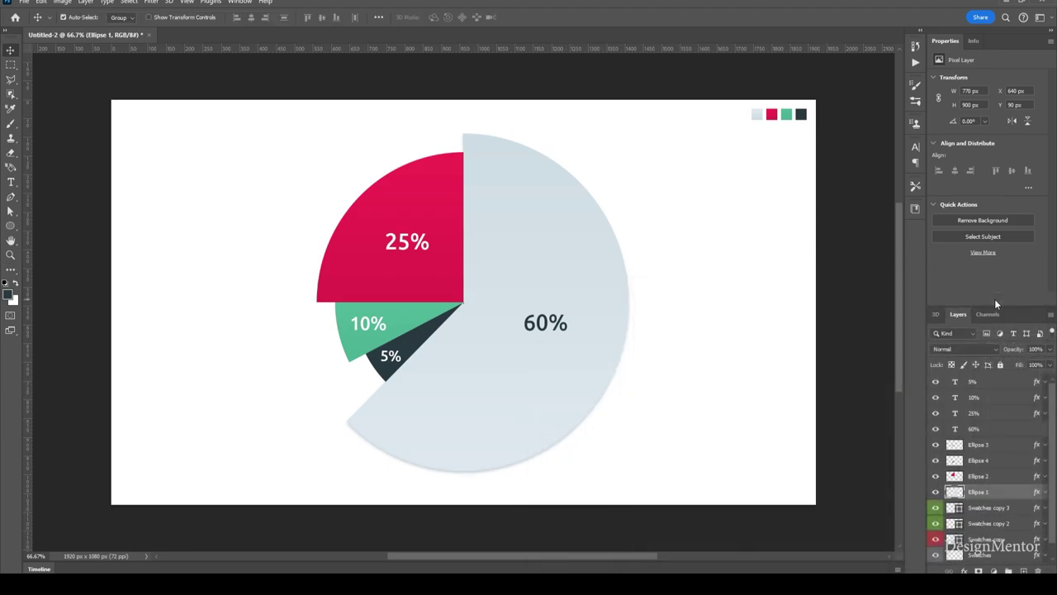
- Set the red Ellipse 2 slice's Gradient Overlay angle to 174°
right_click(993, 479)
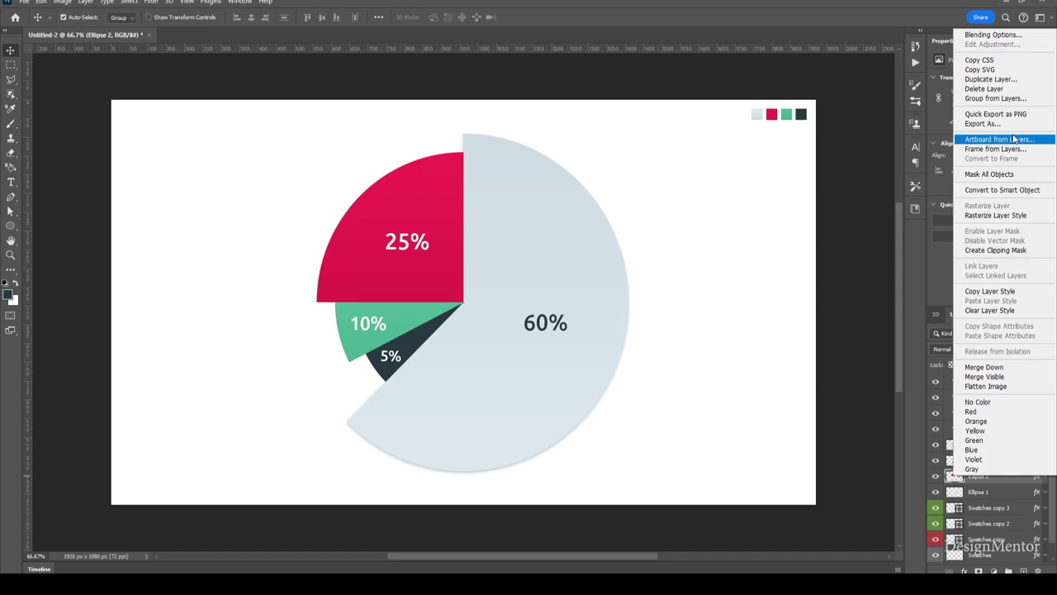
left_click(727, 266)
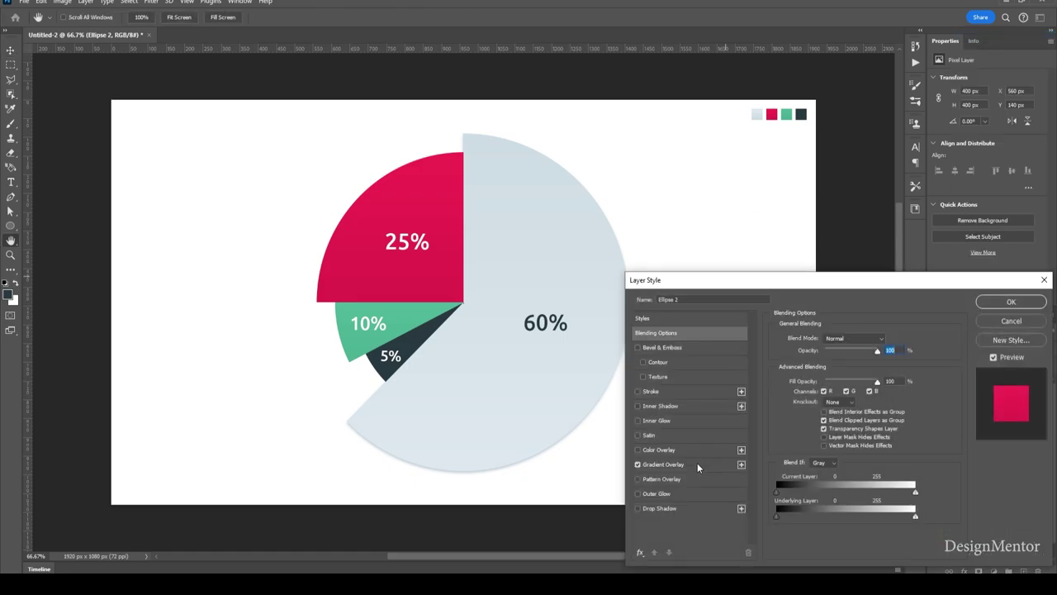
left_click(698, 465)
left_click(827, 391)
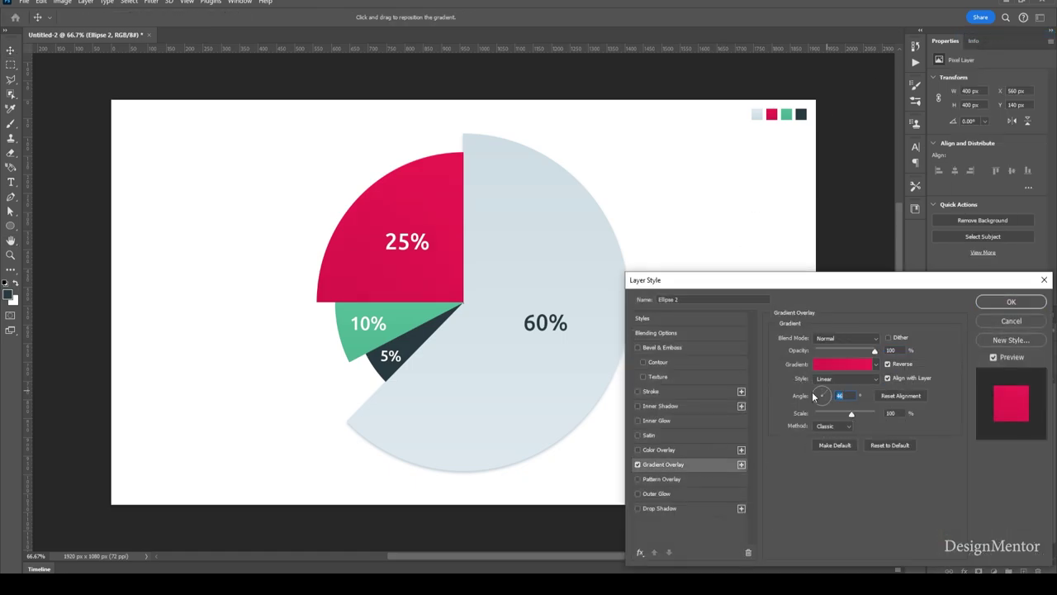
left_click(814, 396)
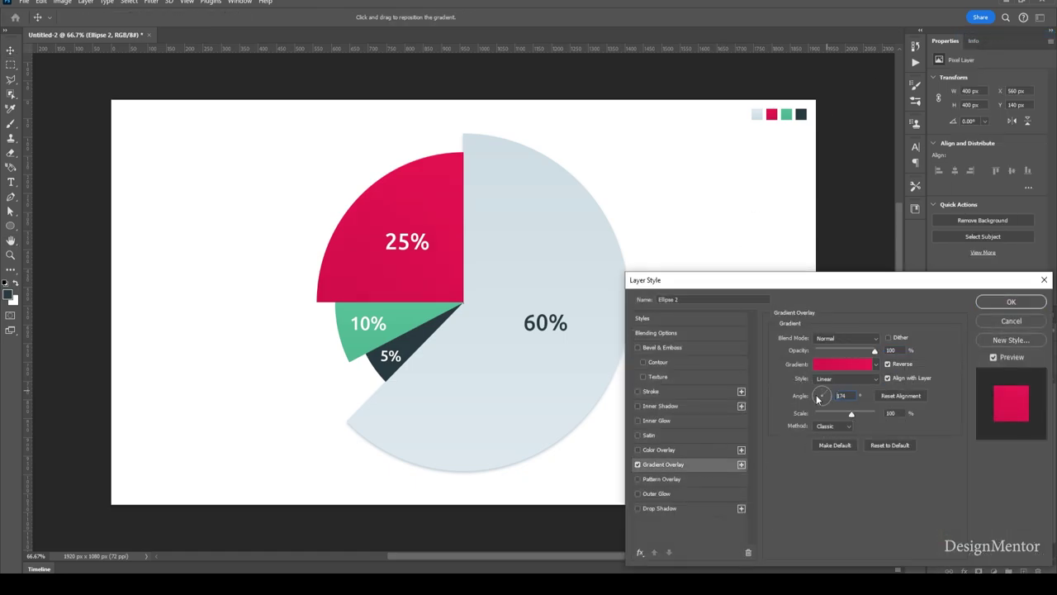
left_click(985, 303)
- Set the dark Ellipse 4 slice's Gradient Overlay angle to 128°
right_click(987, 460)
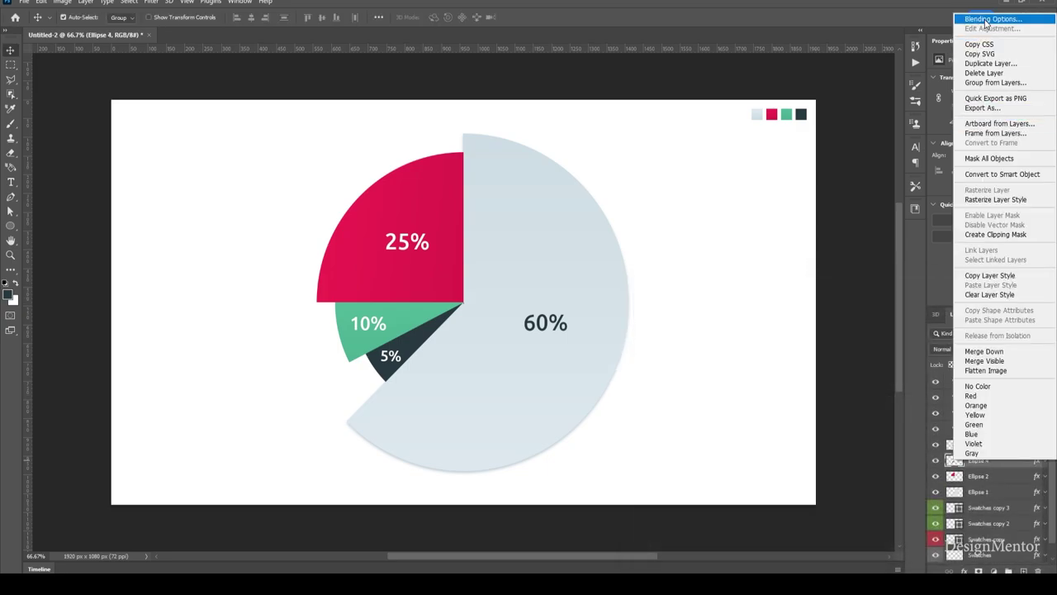
left_click(985, 23)
left_click(700, 459)
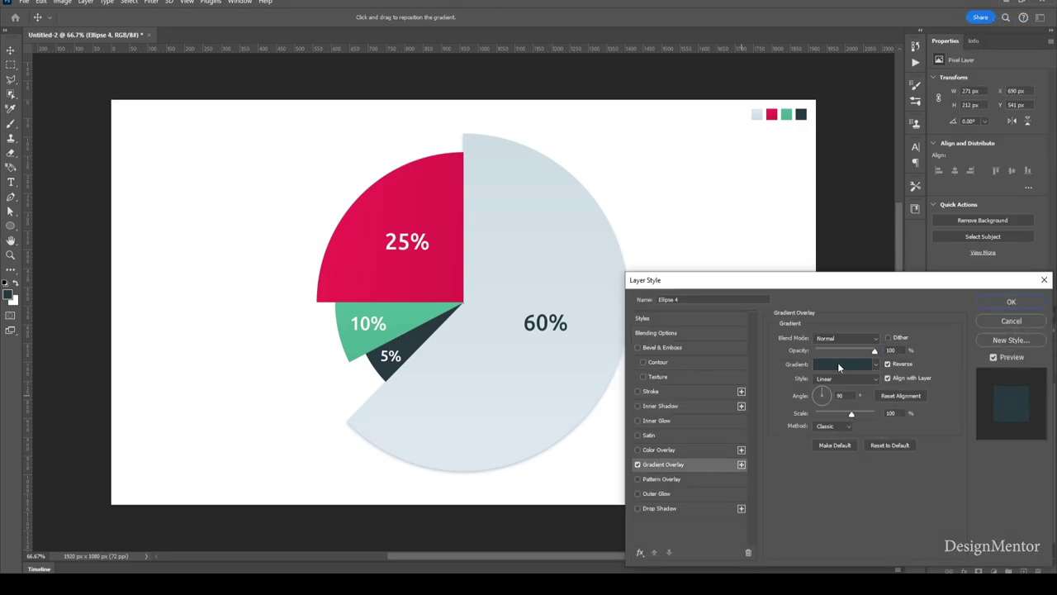
left_click(838, 365)
left_click(811, 266)
left_click(819, 394)
left_click(992, 301)
- Set the green Ellipse 3 slice's Gradient Overlay angle to 137°, then deselect the layer
left_click(985, 445)
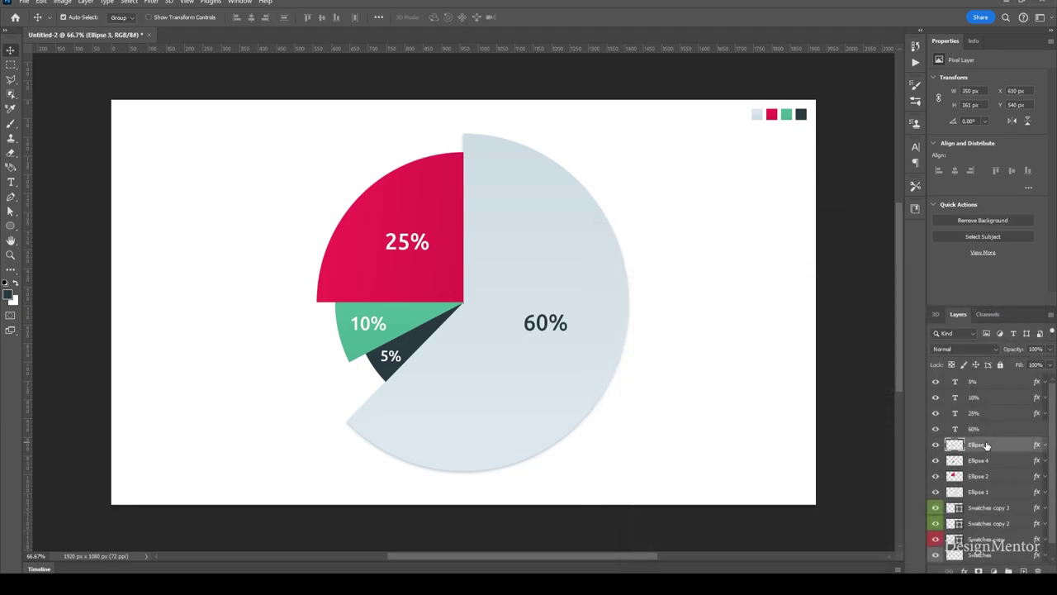
right_click(985, 445)
left_click(1003, 47)
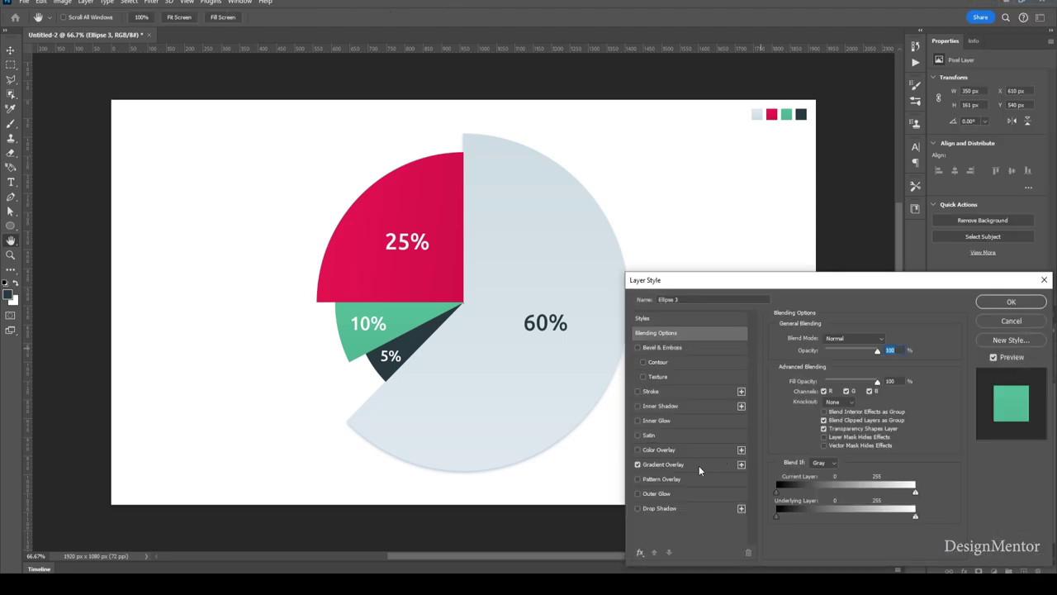
left_click(698, 465)
left_click(844, 364)
left_click(814, 267)
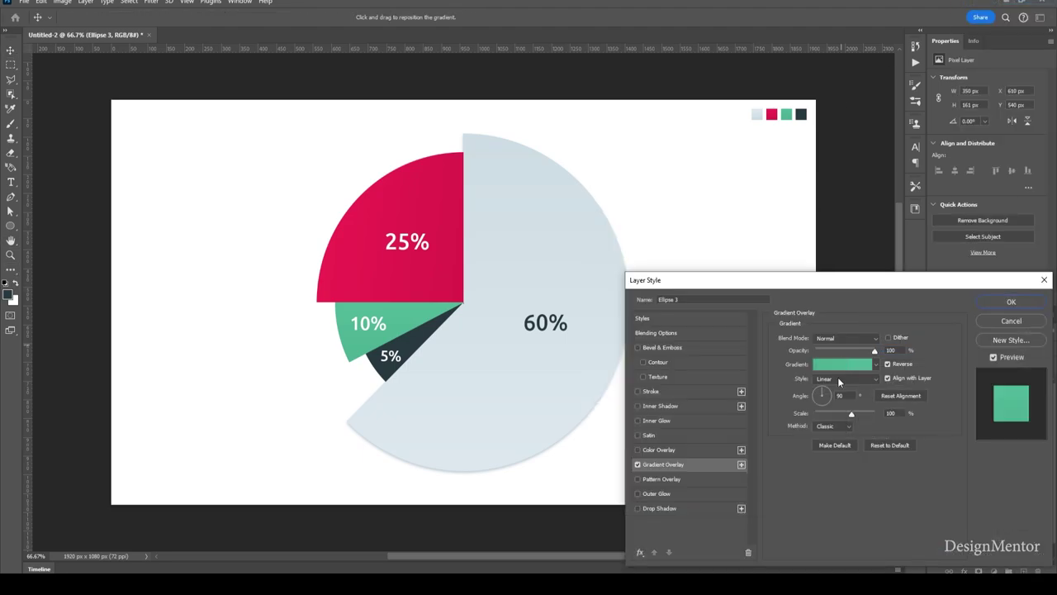
left_click(818, 391)
left_click(1011, 302)
left_click(854, 101)
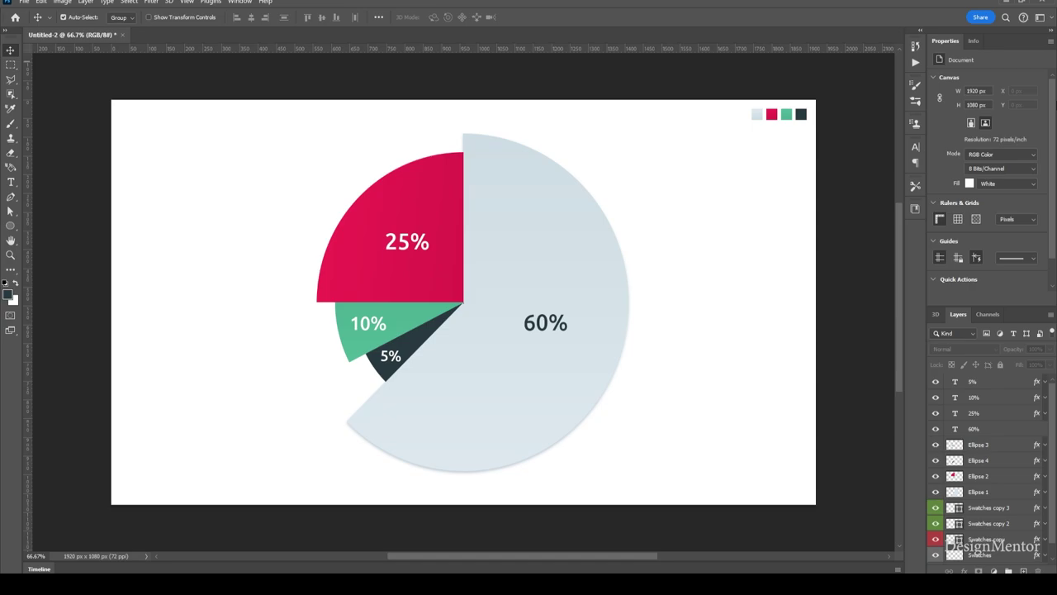
- Turn off visibility of the Swatches layers by dragging down their eye icons
left_click_drag(936, 507, 935, 557)
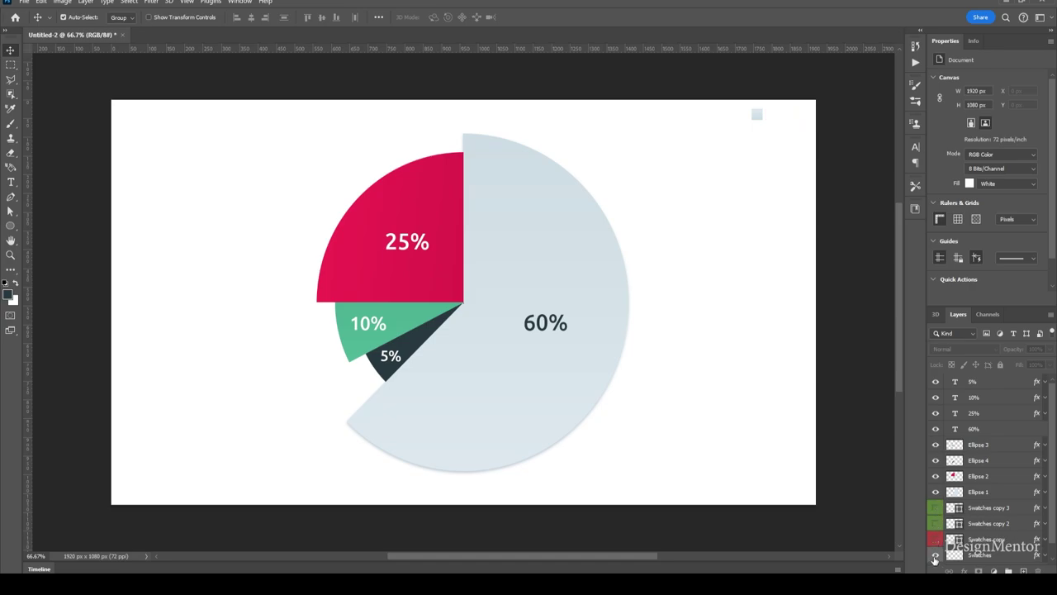